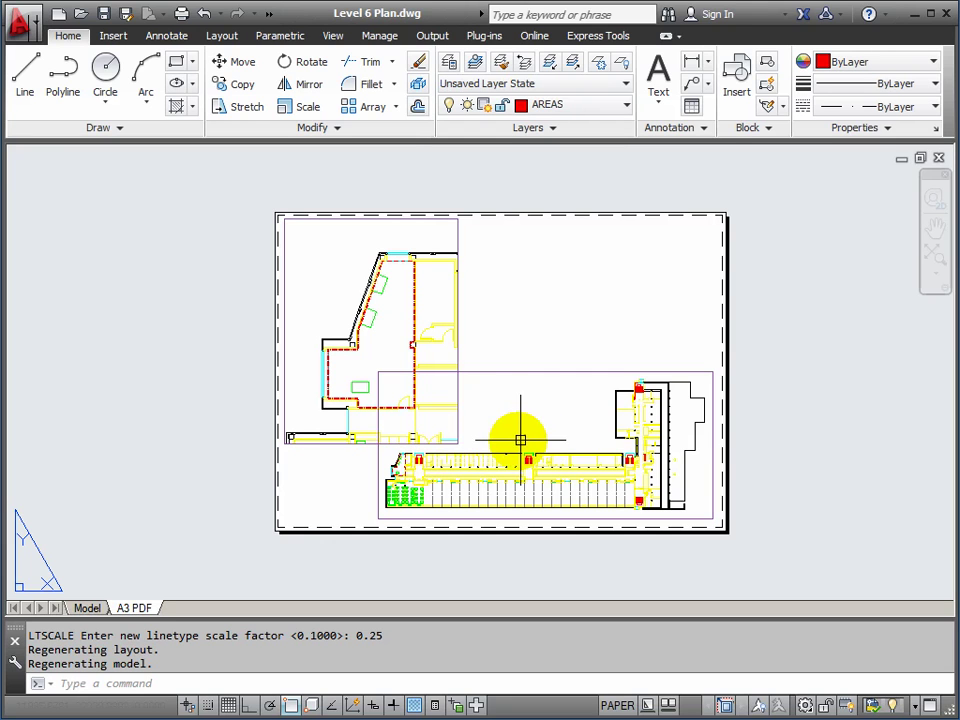
# Open the plot settings for the A3 PDF layout and generate a plot preview.
pyautogui.rightClick(143, 612)
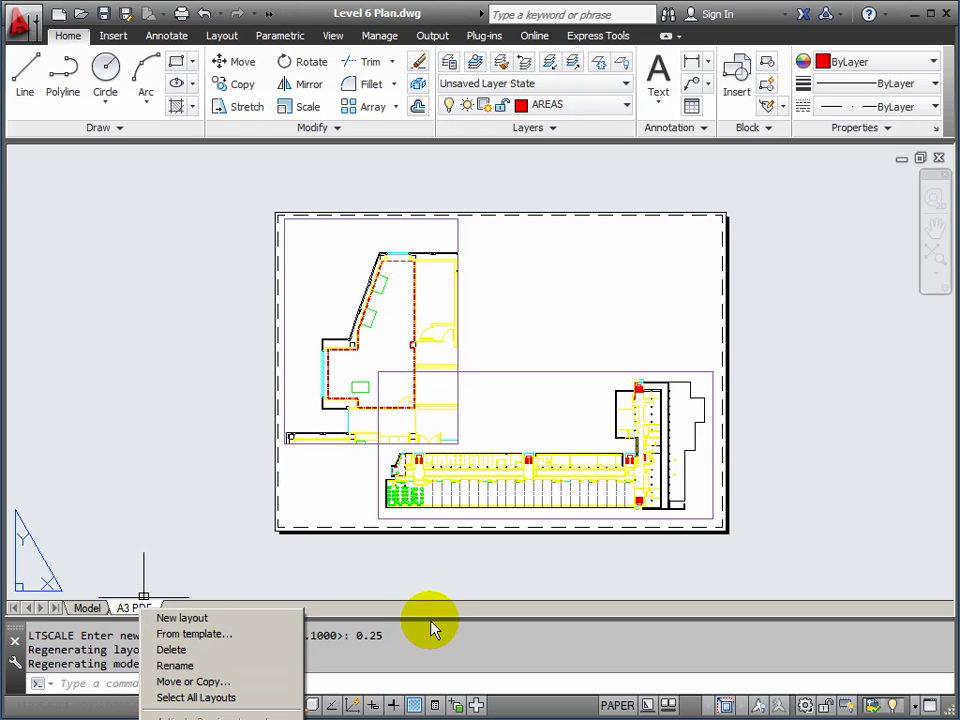
pyautogui.click(175, 712)
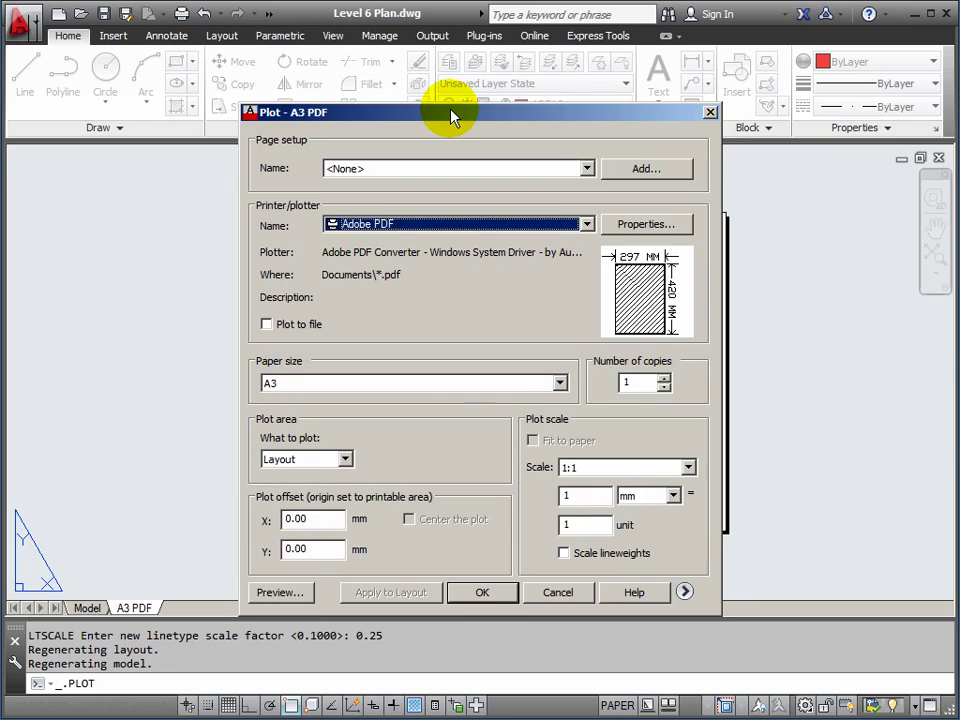
pyautogui.moveTo(450, 117); pyautogui.dragTo(476, 93)
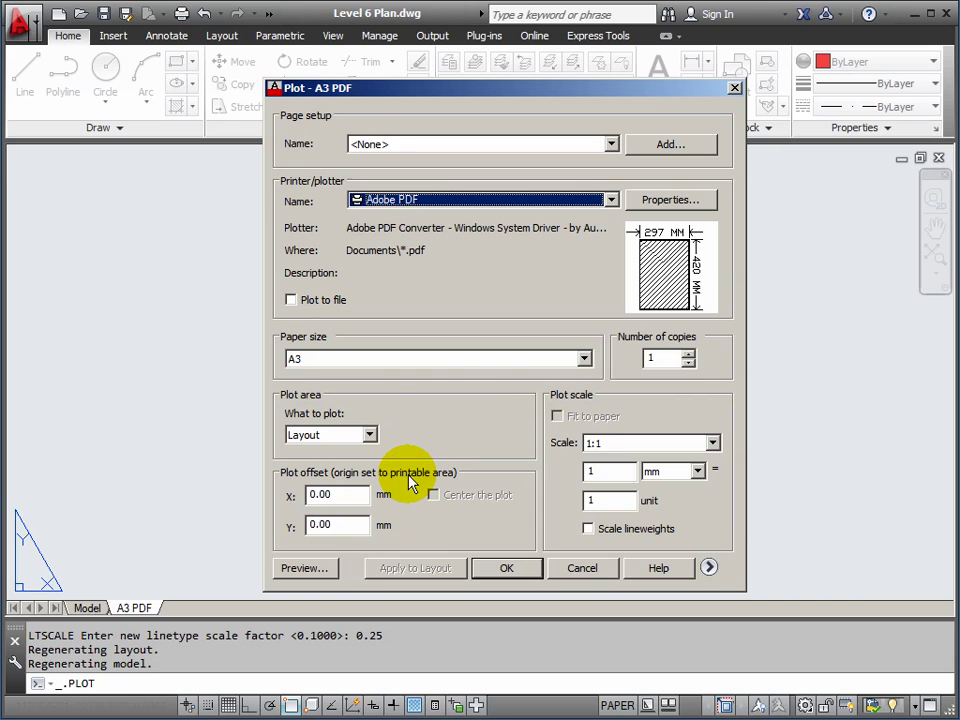
pyautogui.click(311, 566)
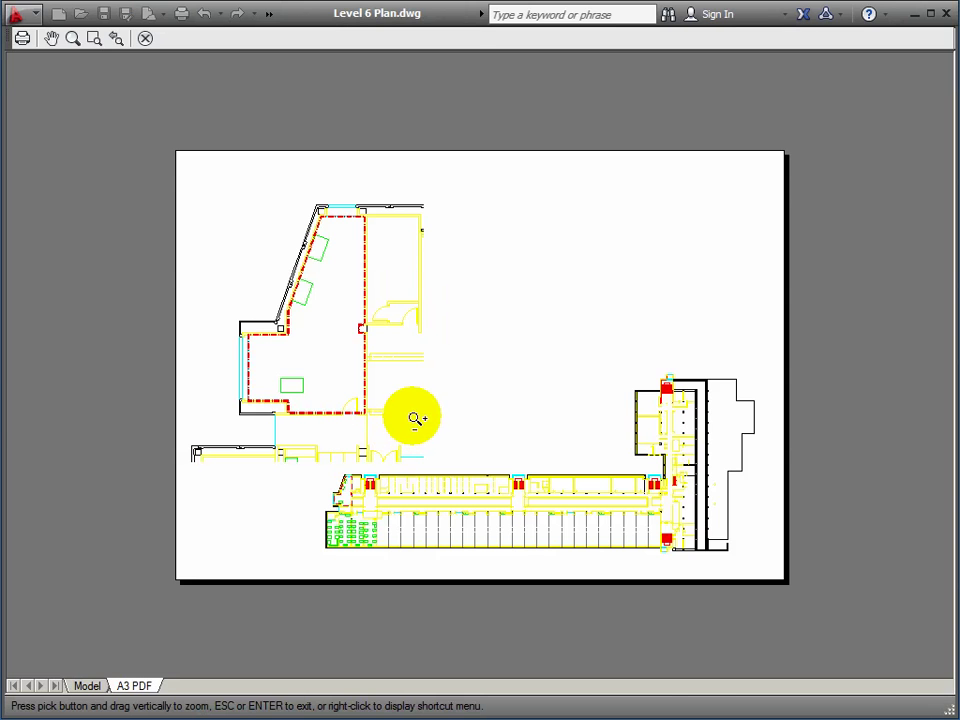
# Examine the line colours and lineweights of both plan views in the plot preview, and leave without plotting.
pyautogui.scroll(4, 334, 371)
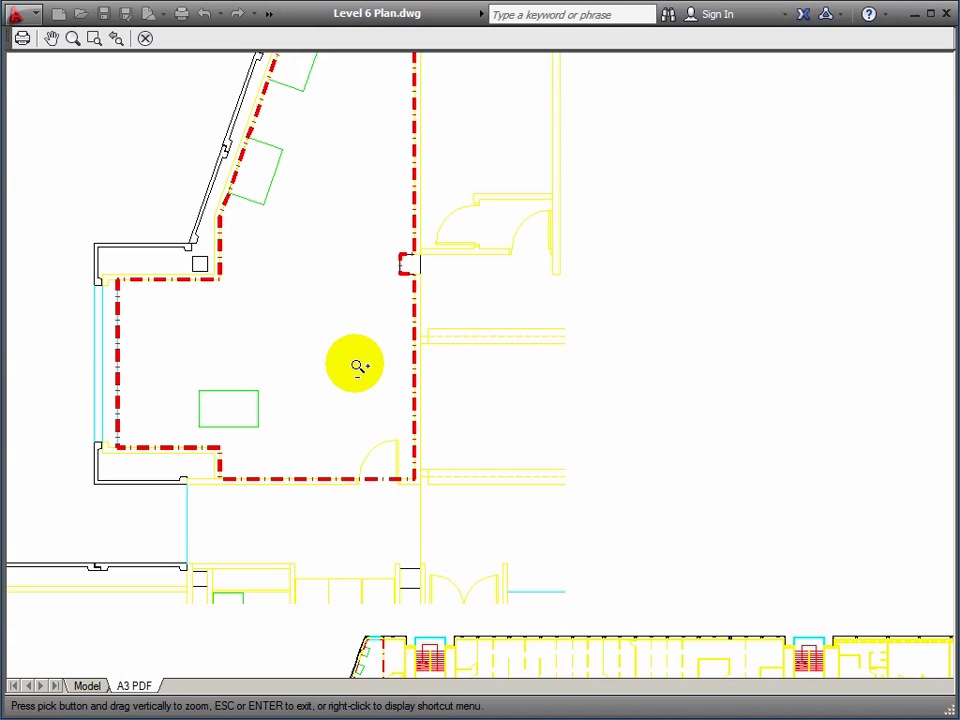
pyautogui.scroll(4, 493, 326)
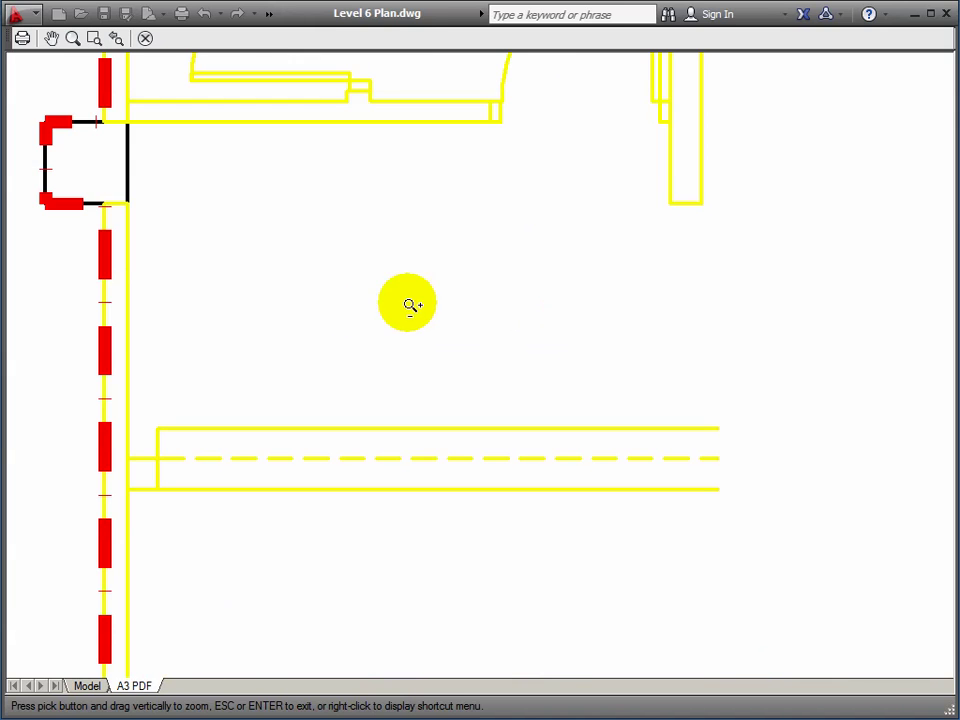
pyautogui.scroll(-8, 306, 317)
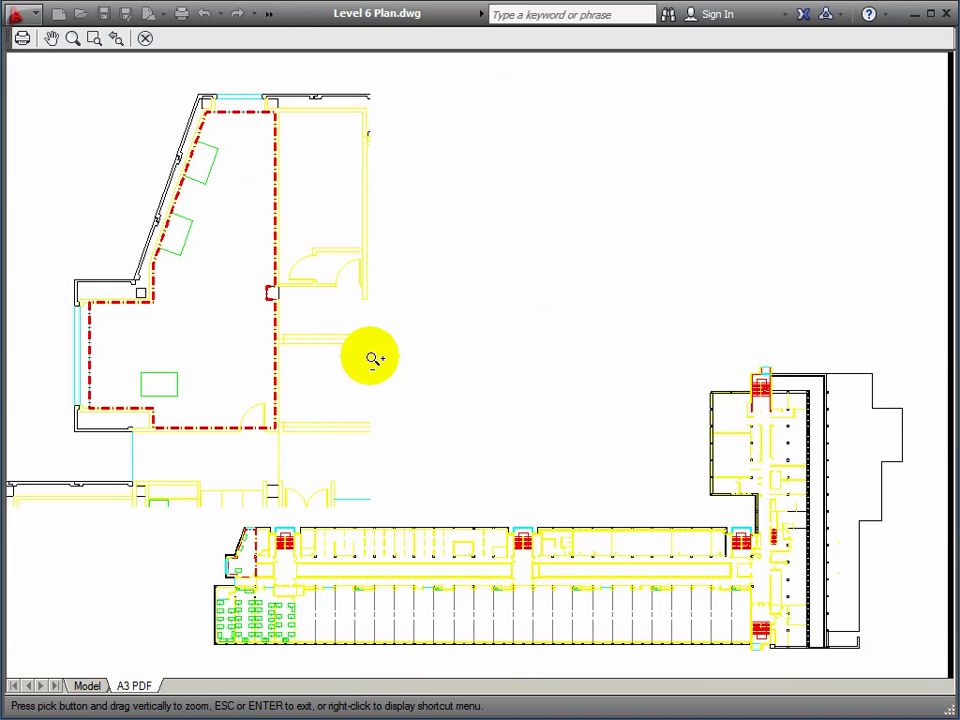
pyautogui.scroll(5, 86, 328)
pyautogui.moveTo(101, 253); pyautogui.dragTo(140, 403, button='middle')
pyautogui.scroll(5, 349, 315)
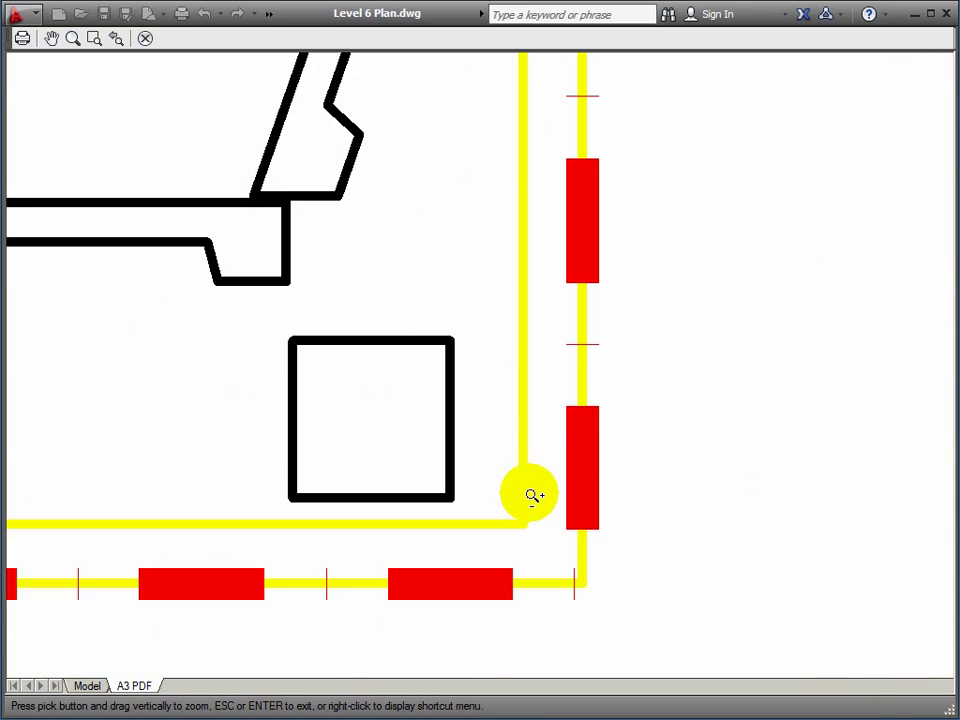
pyautogui.scroll(-3, 450, 505)
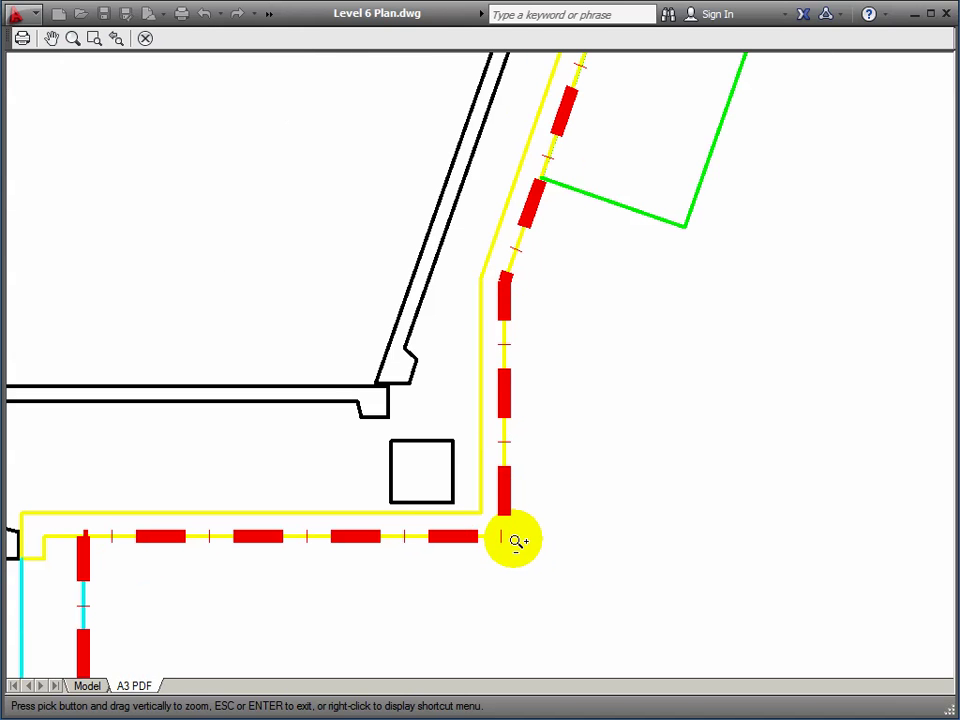
pyautogui.scroll(-3, 600, 512)
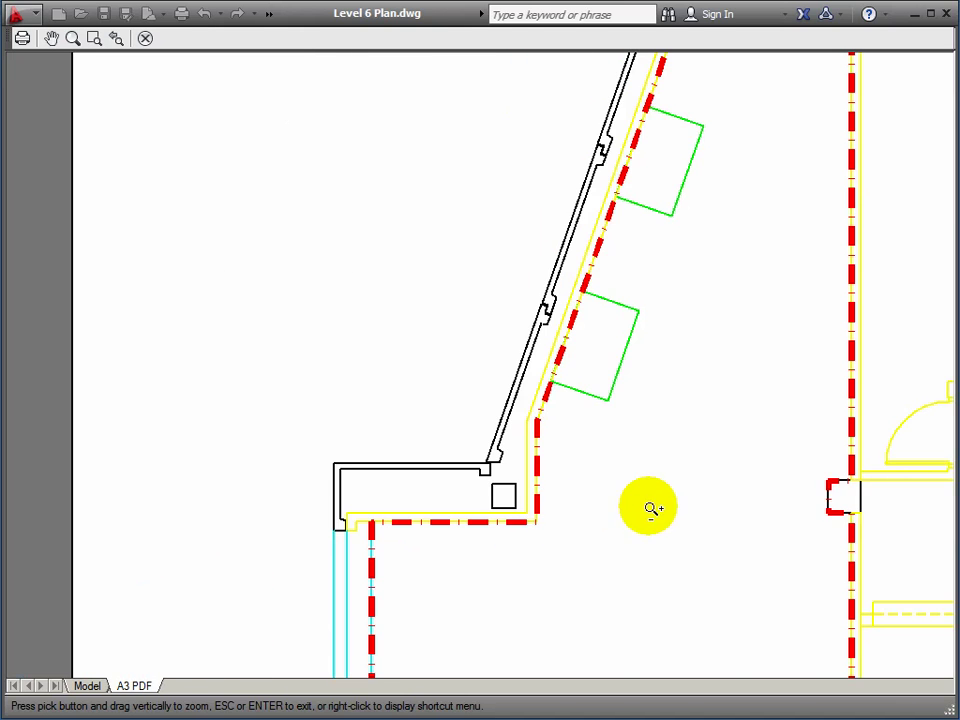
pyautogui.moveTo(647, 508); pyautogui.dragTo(407, 454, button='middle')
pyautogui.scroll(-2, 537, 465)
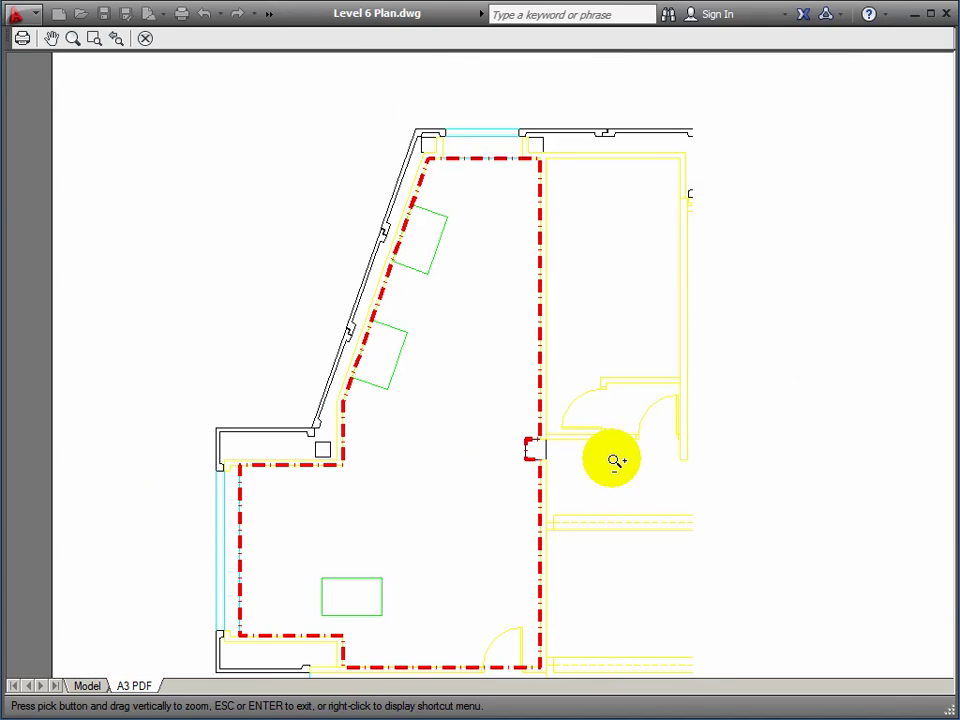
pyautogui.scroll(-3, 589, 476)
pyautogui.moveTo(589, 476); pyautogui.dragTo(450, 381, button='middle')
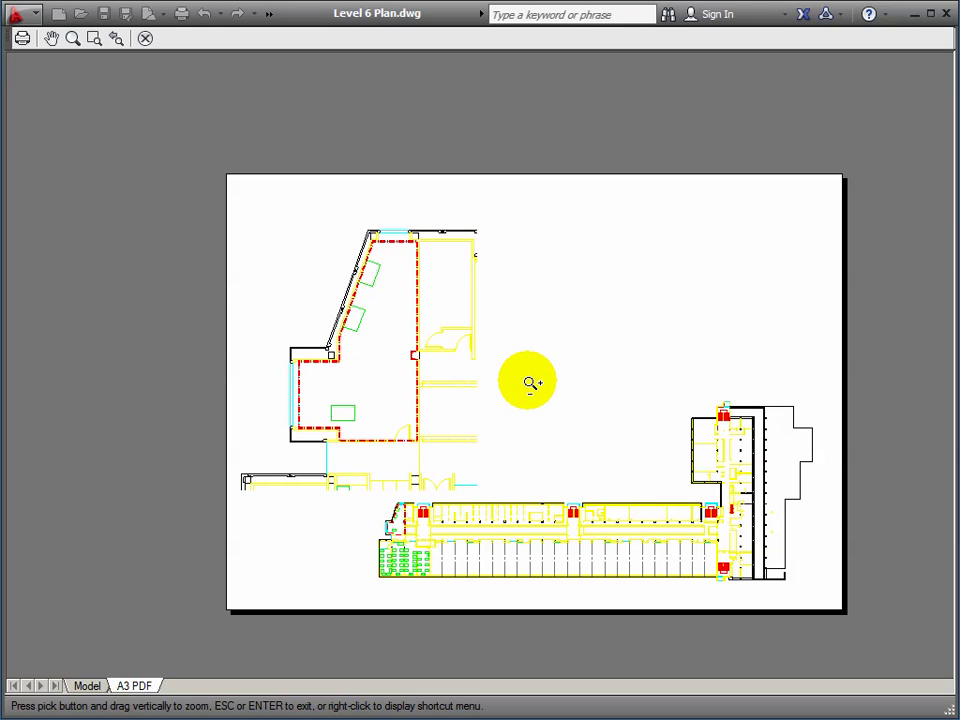
pyautogui.press('Escape')
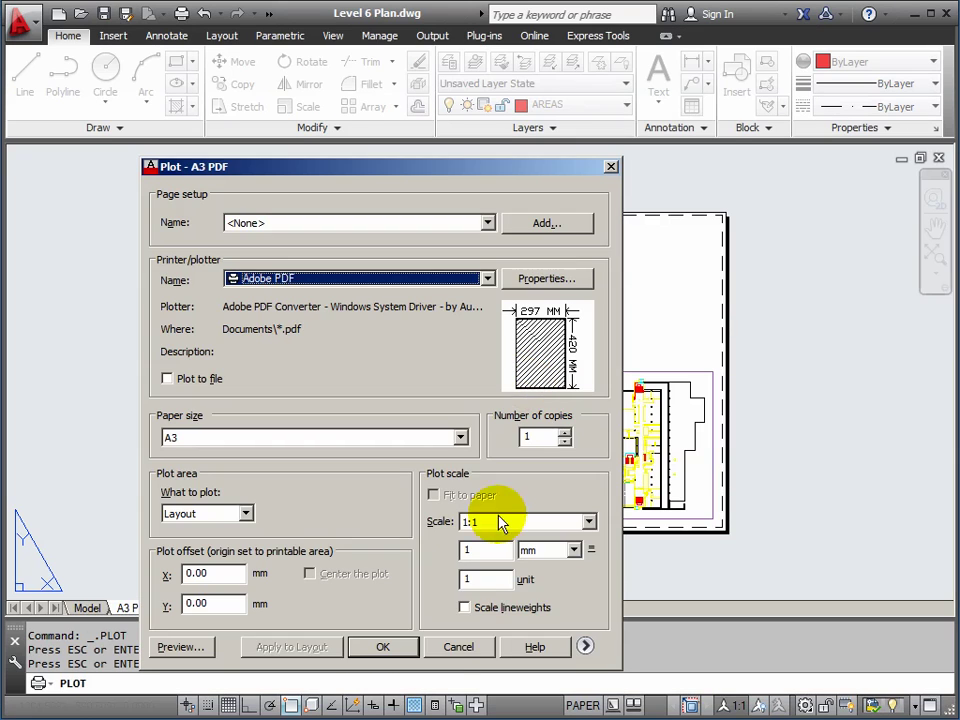
pyautogui.click(458, 647)
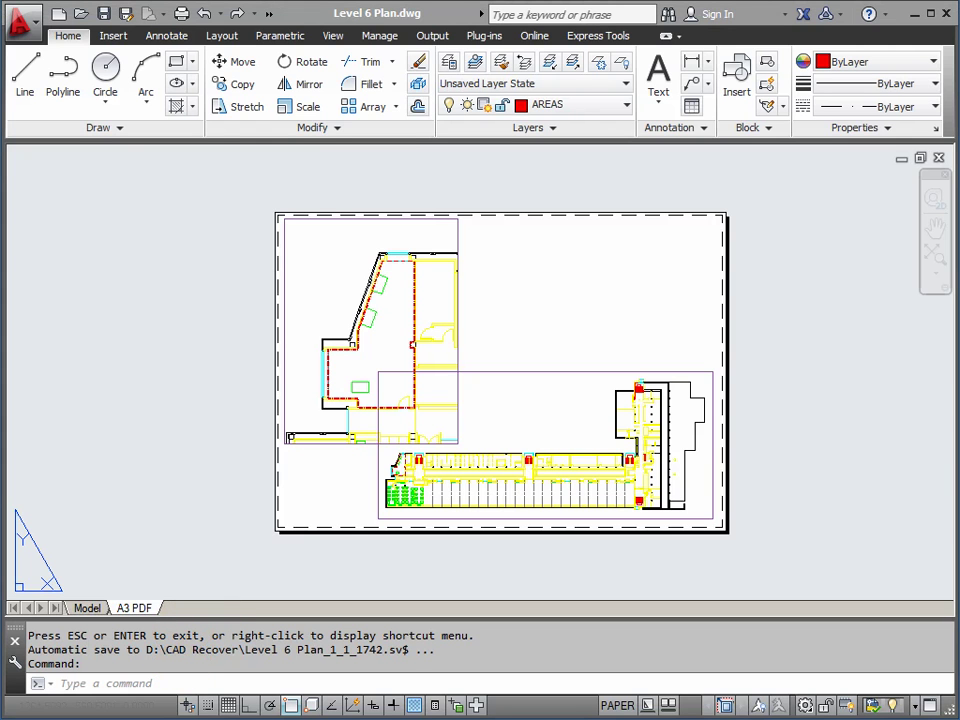
# Switch to Windows Explorer to view the AutoCAD Course folder, and bring the full Control Panel items window into view.
pyautogui.hotkey('alt', 'Tab')
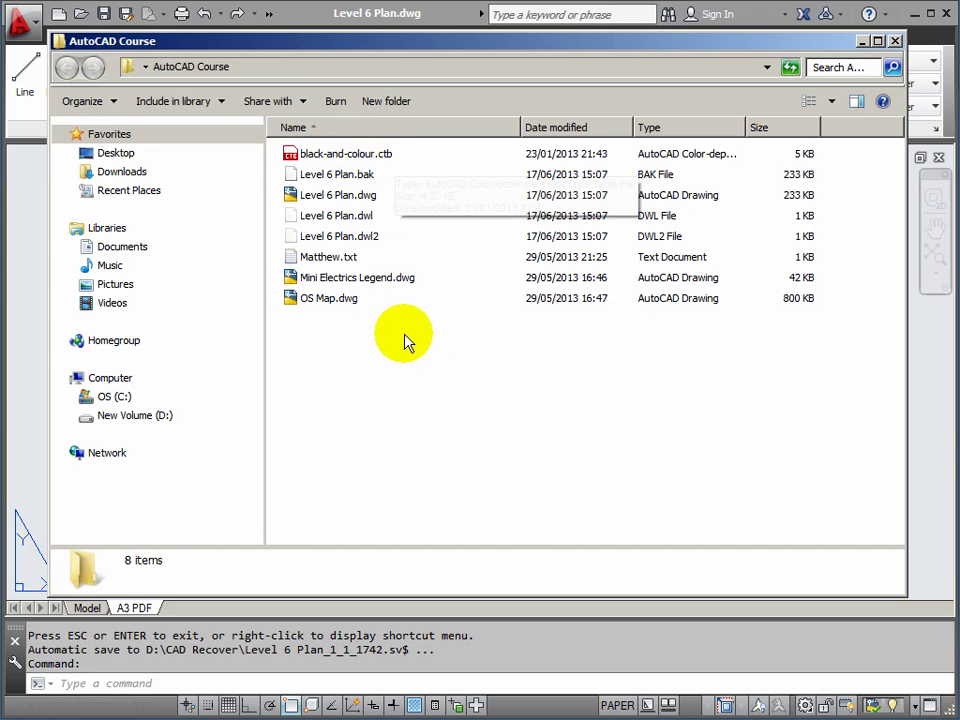
pyautogui.moveTo(579, 47); pyautogui.dragTo(590, 60)
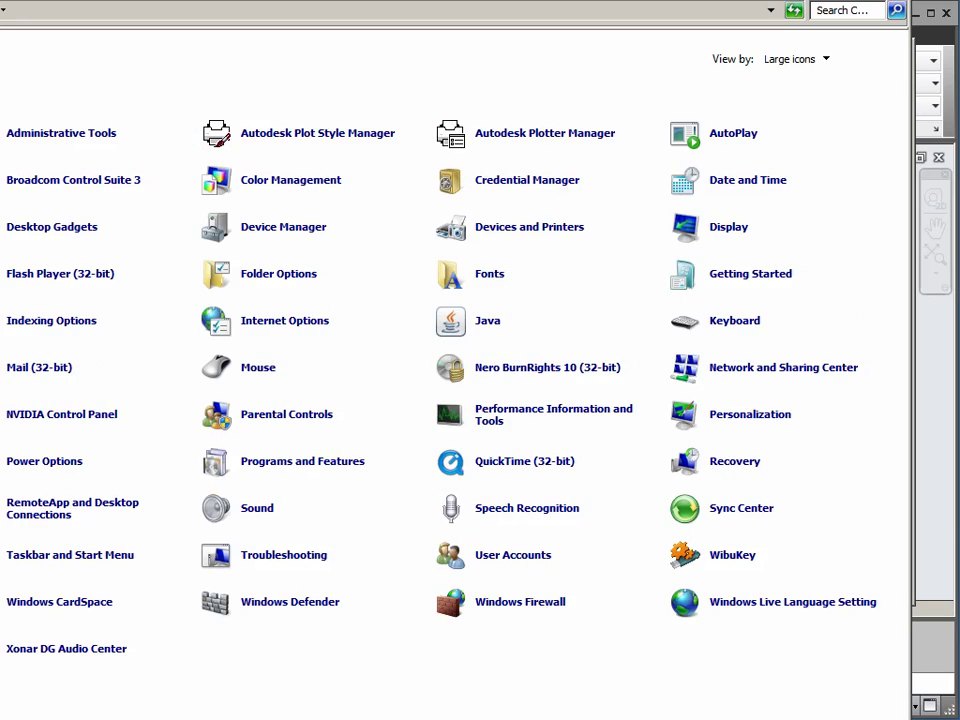
pyautogui.moveTo(2, 5); pyautogui.dragTo(56, 162)
pyautogui.moveTo(270, 161); pyautogui.dragTo(279, 52)
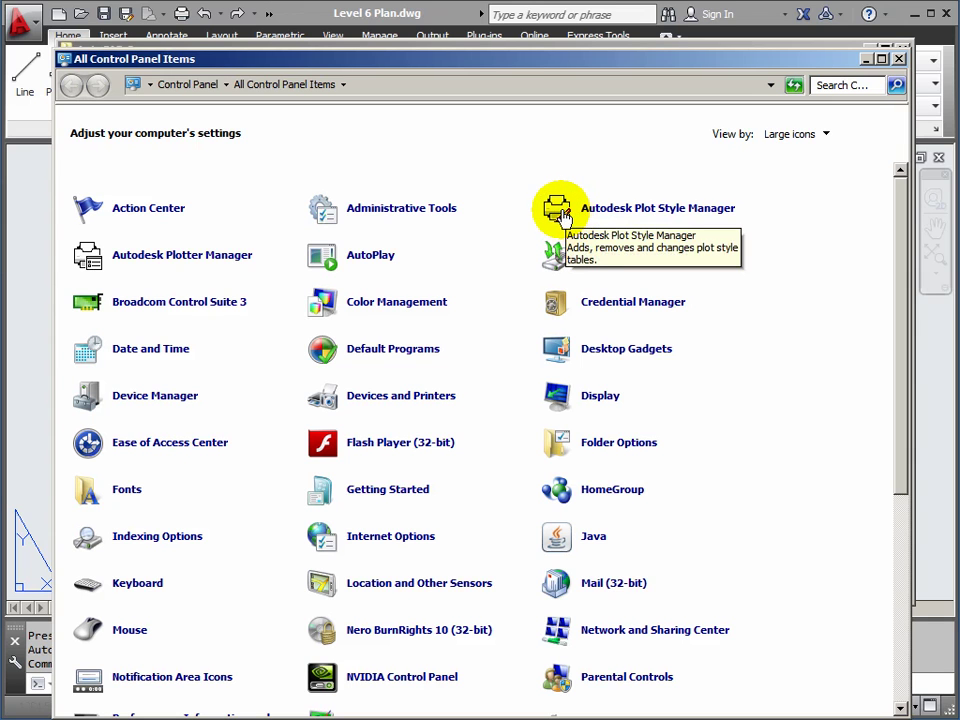
pyautogui.moveTo(536, 65); pyautogui.dragTo(537, 48)
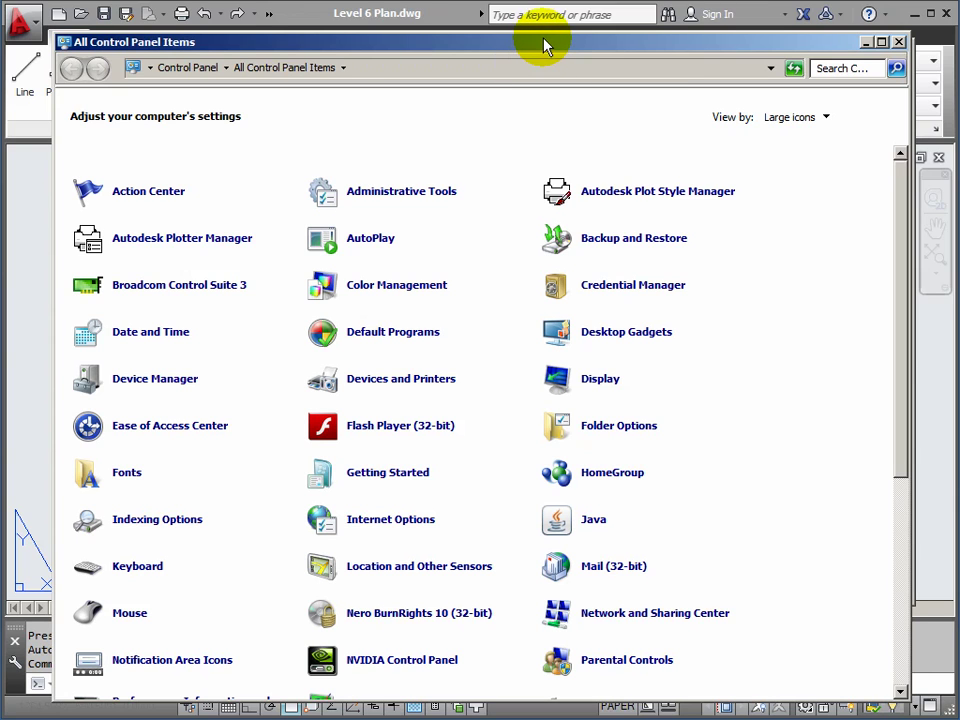
pyautogui.moveTo(543, 40); pyautogui.dragTo(542, 38)
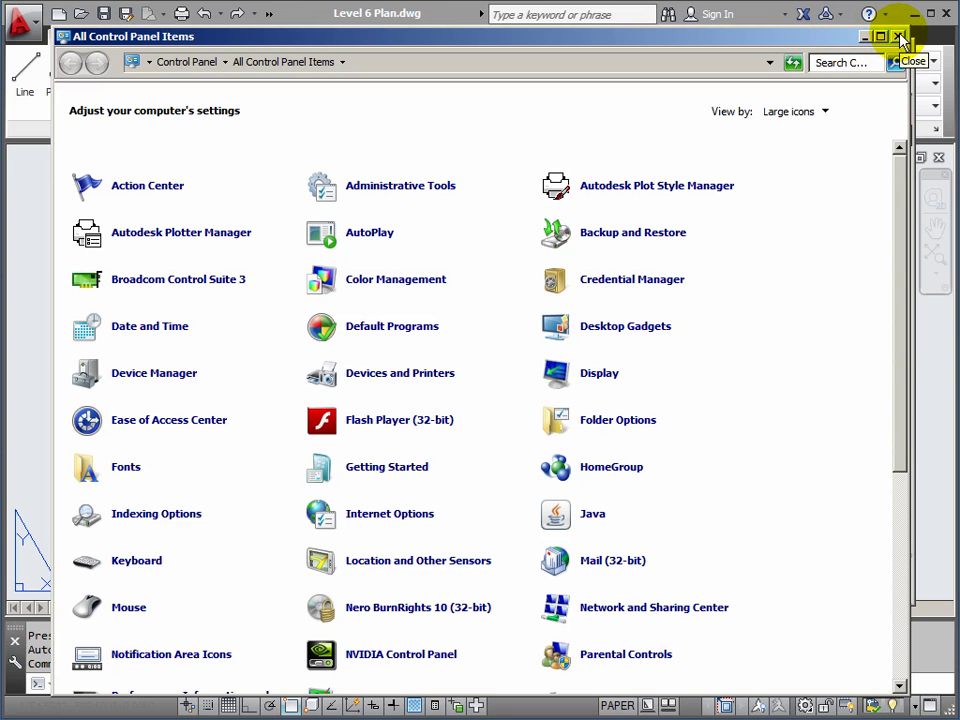
# View the plot style tables through Autodesk Plot Style Manager, close the system windows and return to AutoCAD.
pyautogui.click(555, 188)
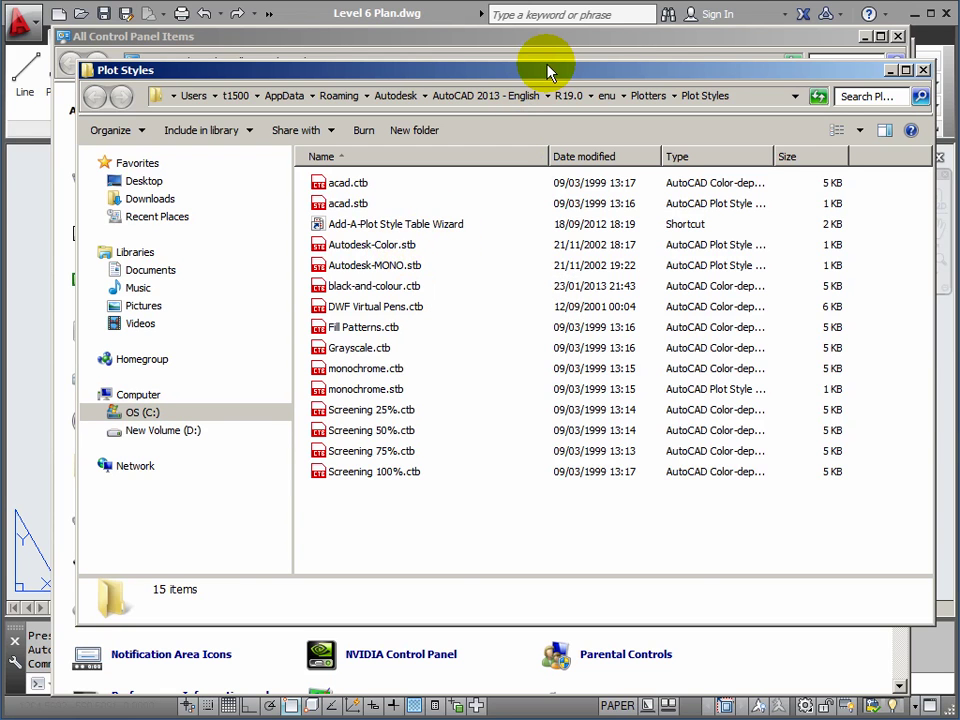
pyautogui.moveTo(548, 72); pyautogui.dragTo(524, 65)
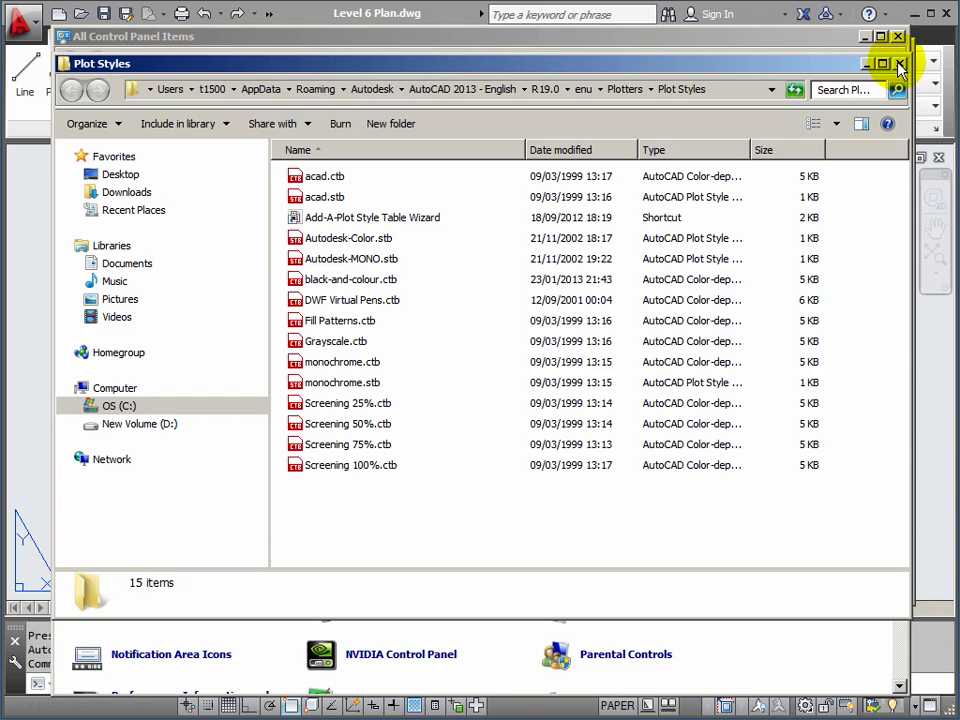
pyautogui.click(900, 65)
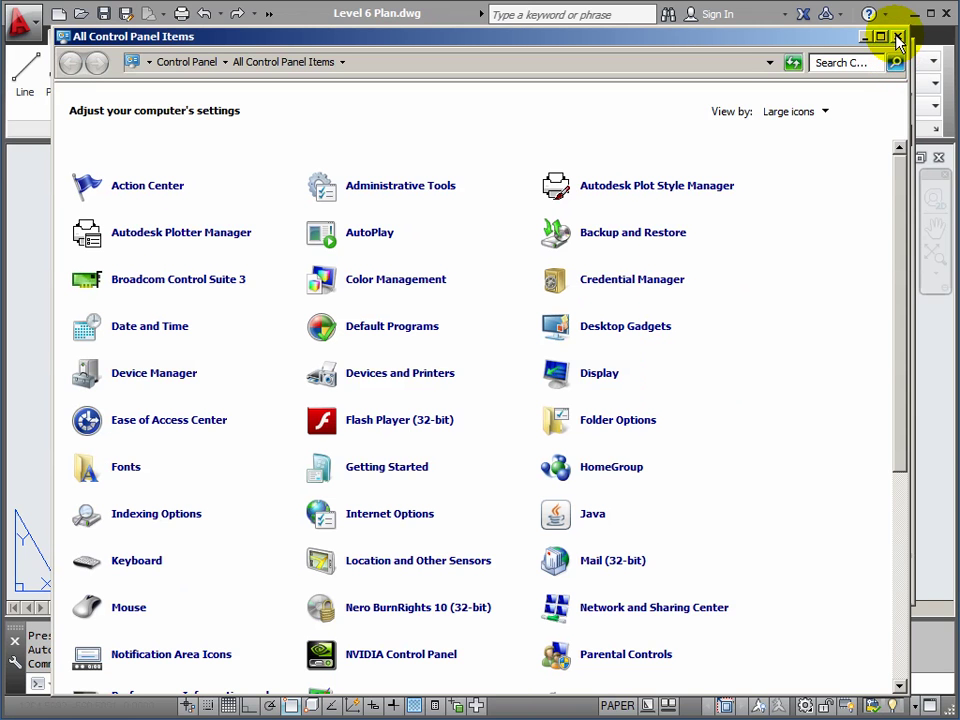
pyautogui.click(897, 38)
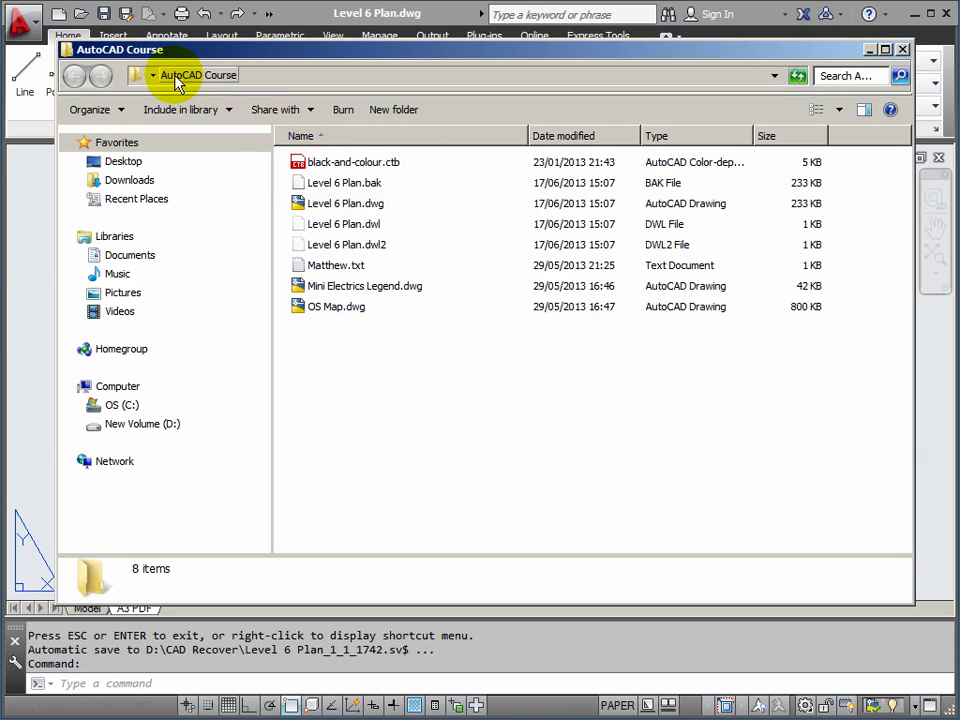
pyautogui.click(296, 20)
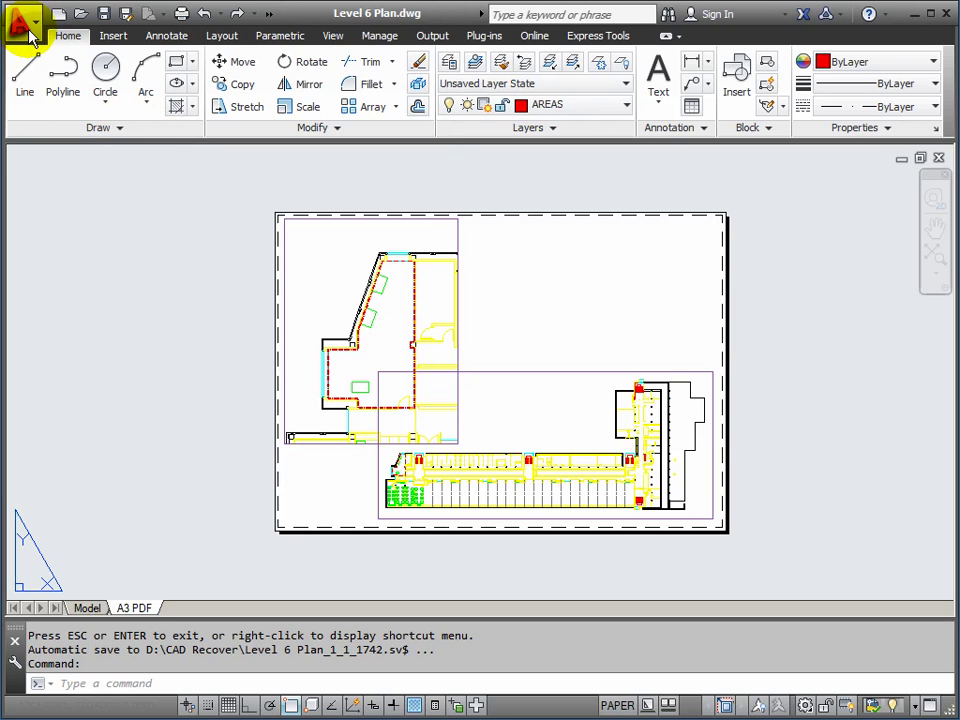
# Open the program options and expand the Plot Style Table Search Path under Printer Support File Path.
pyautogui.click(28, 30)
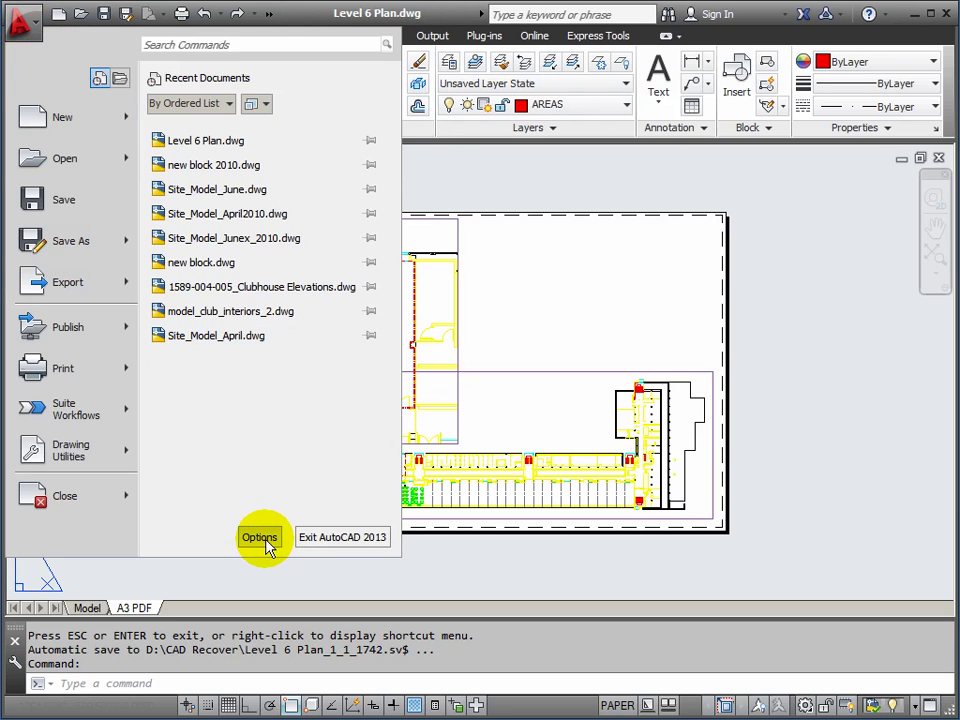
pyautogui.click(265, 540)
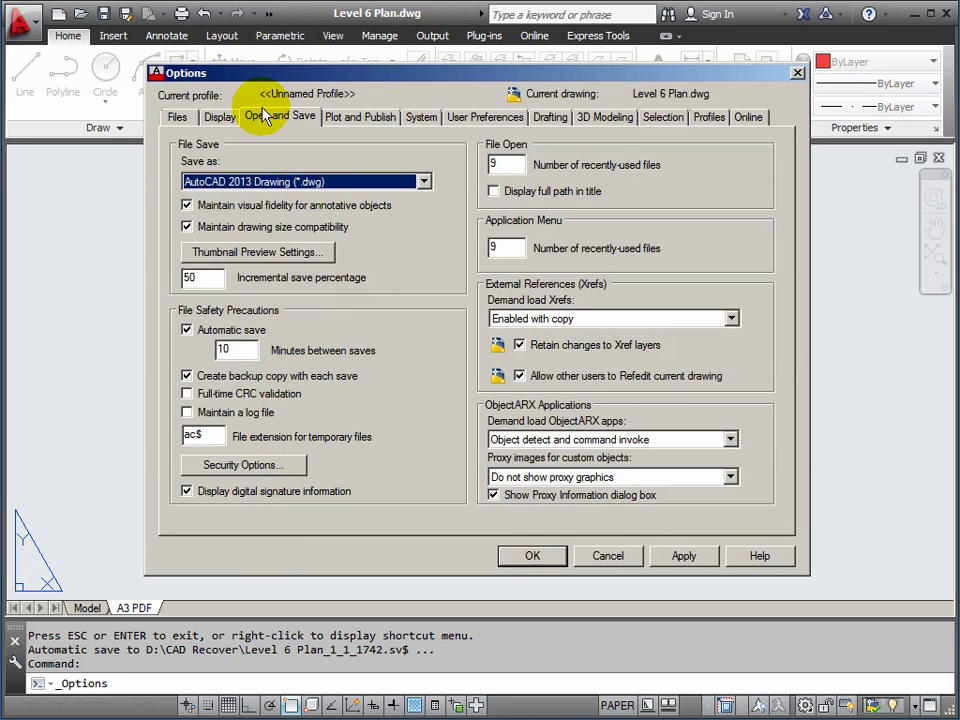
pyautogui.click(178, 118)
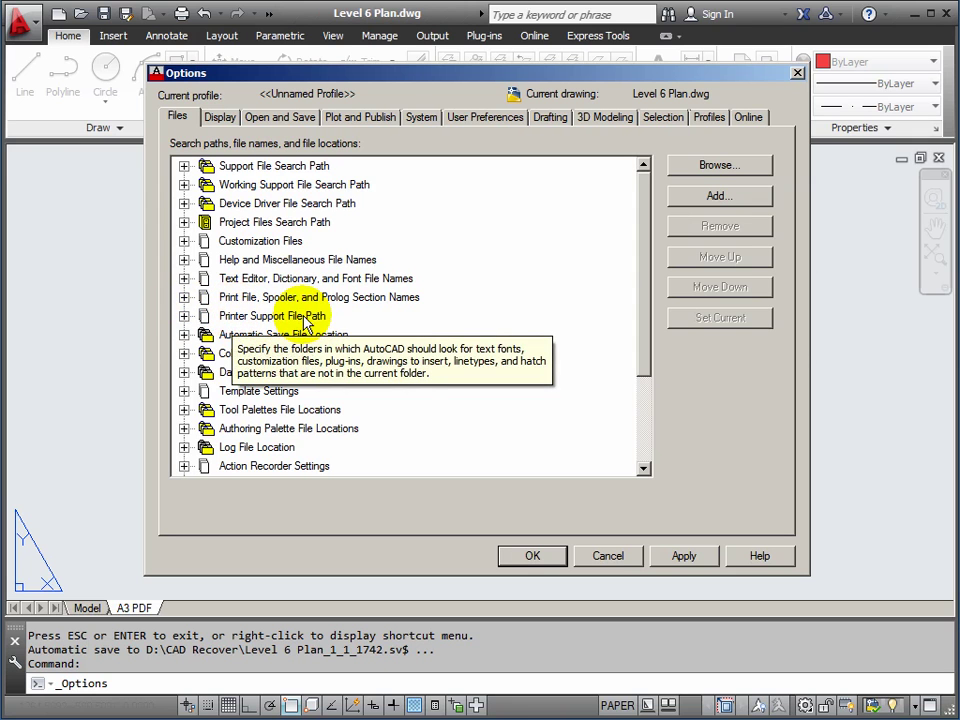
pyautogui.click(184, 317)
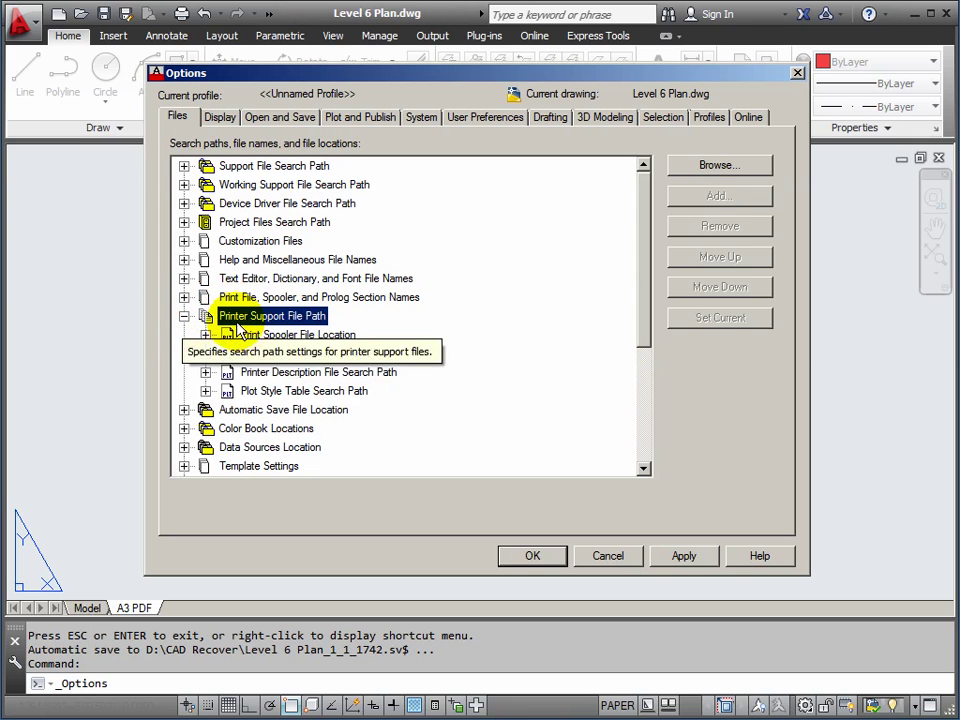
pyautogui.click(205, 391)
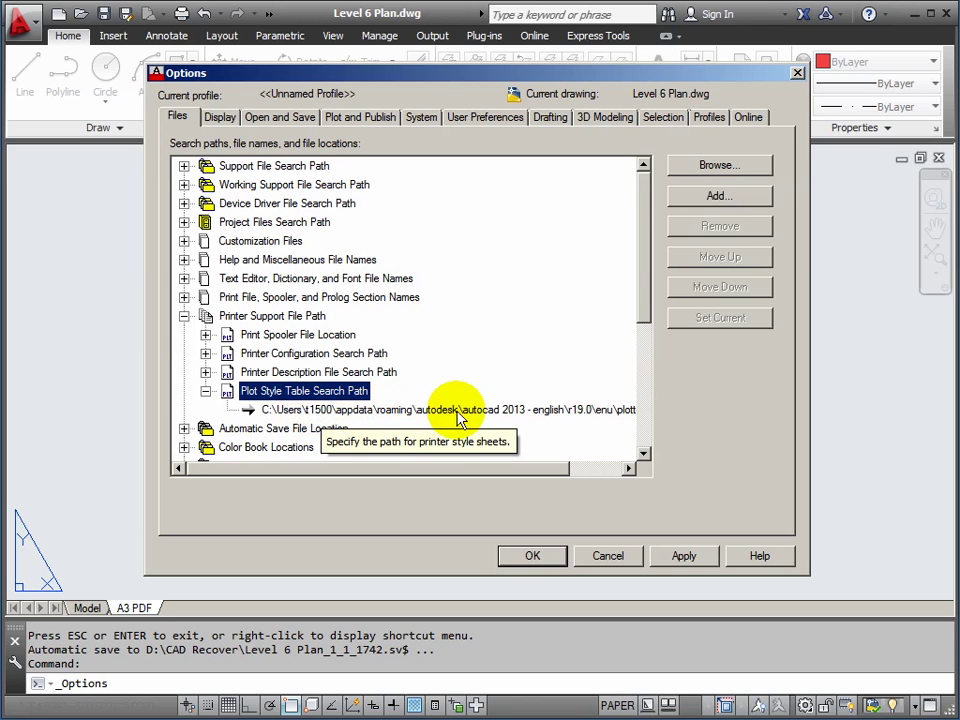
# Change the plot style table search path to the AutoCAD Course folder on the Desktop and apply it.
pyautogui.click(286, 410)
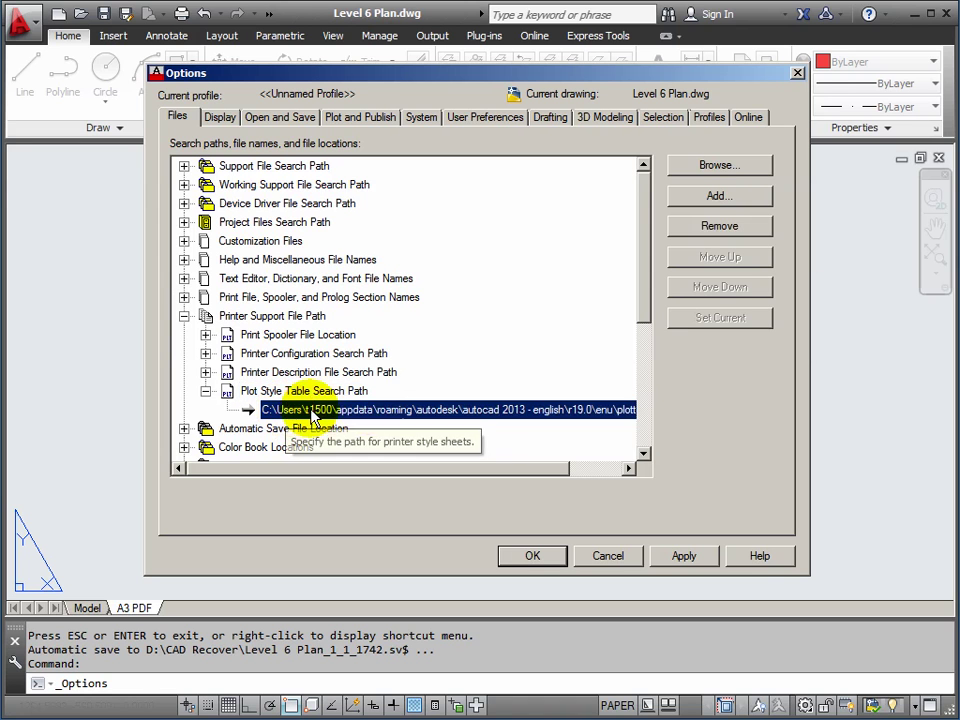
pyautogui.click(712, 168)
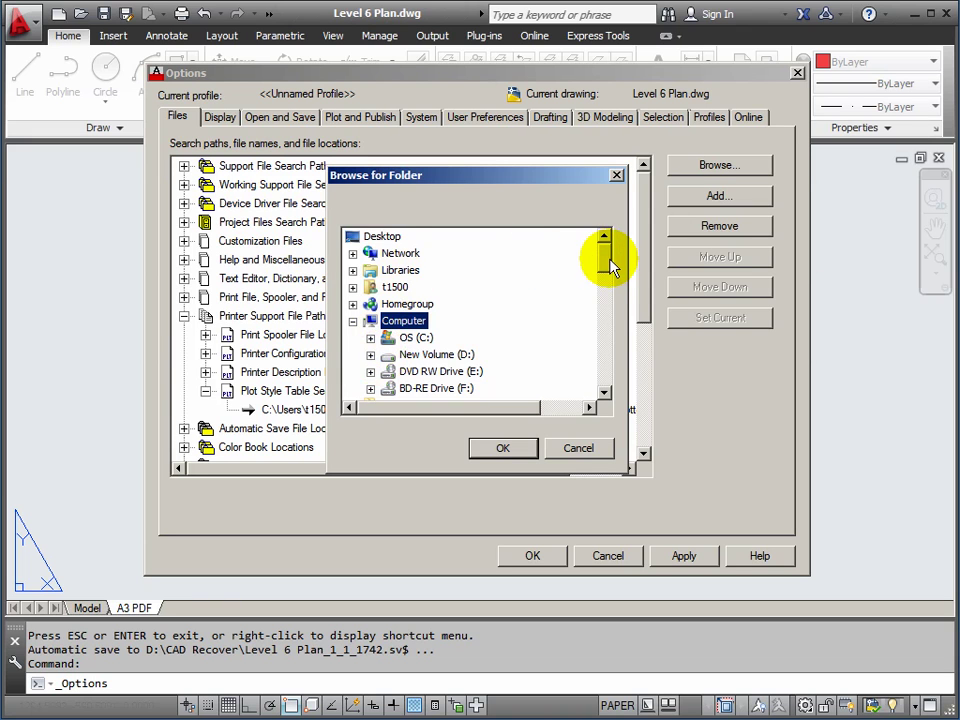
pyautogui.moveTo(606, 261); pyautogui.dragTo(615, 294)
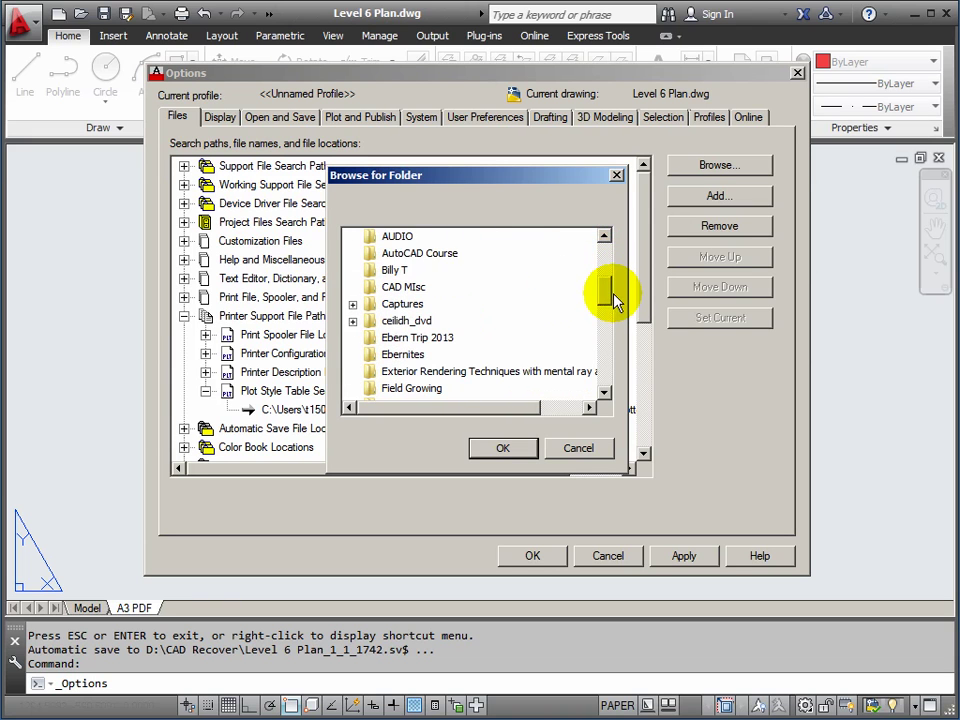
pyautogui.click(381, 257)
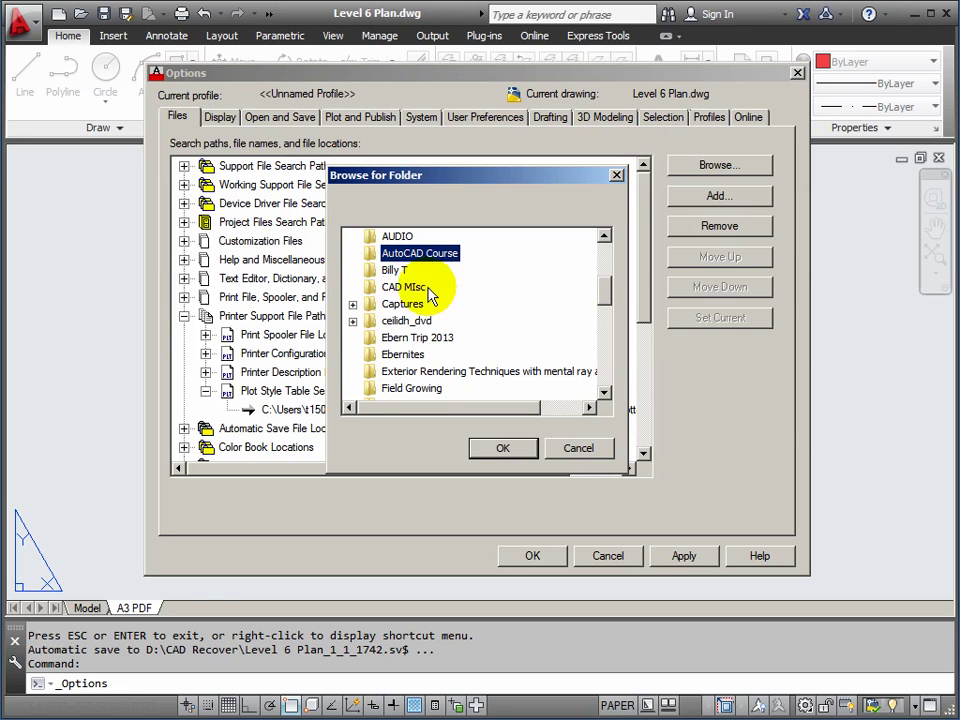
pyautogui.click(503, 449)
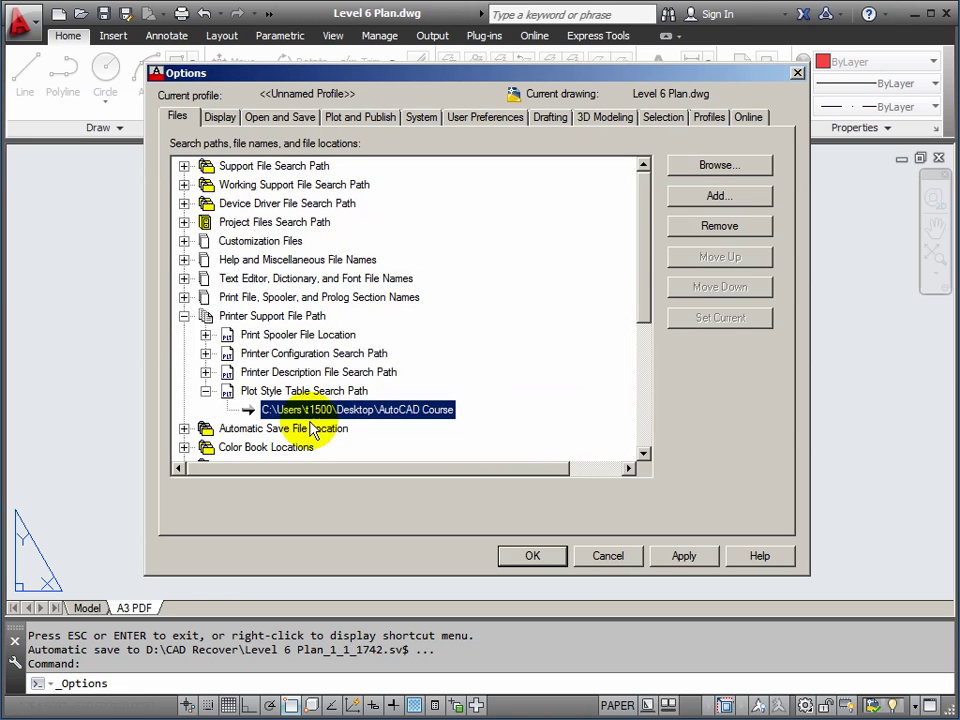
pyautogui.click(690, 556)
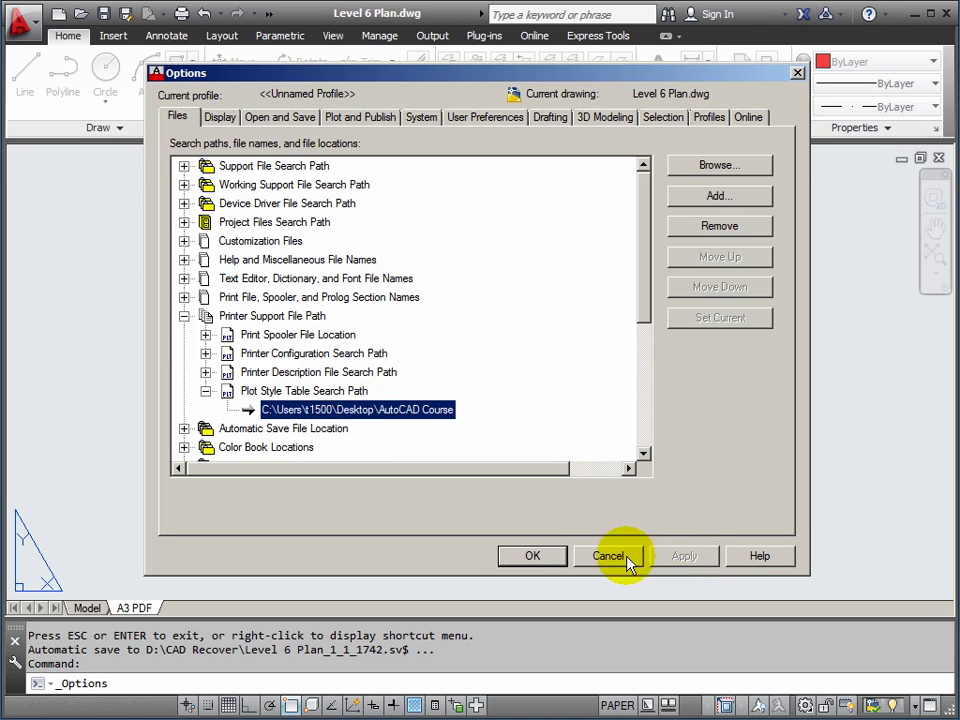
# Accept the program options, examine the layer colour and pen thickness table on page 14 of the AutoCAD training PDF, and return to AutoCAD.
pyautogui.click(543, 558)
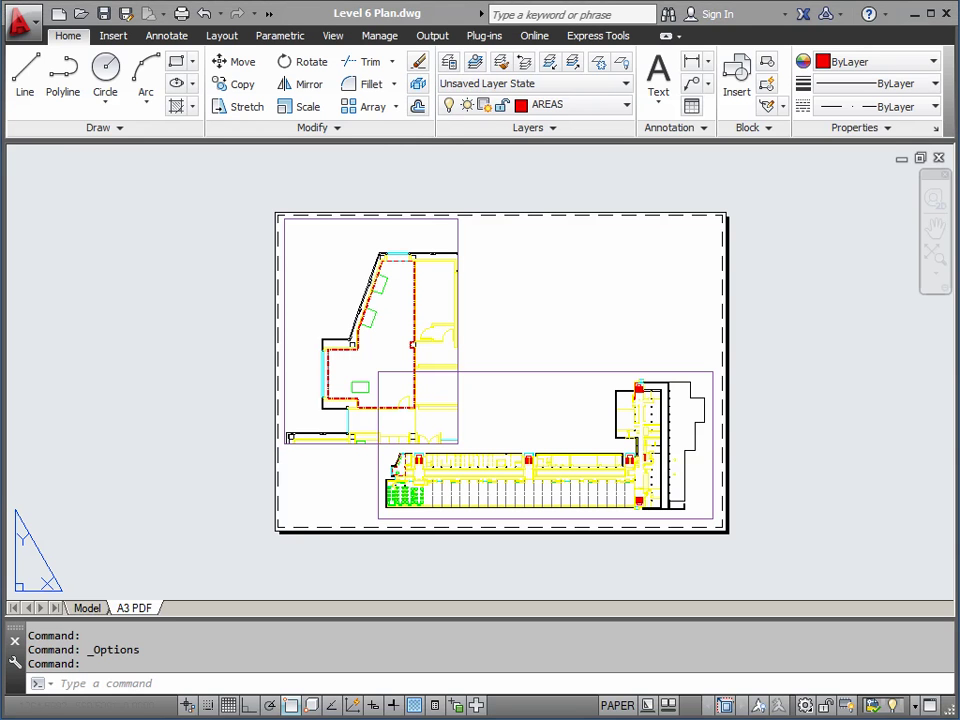
pyautogui.moveTo(958, 50); pyautogui.dragTo(505, 45)
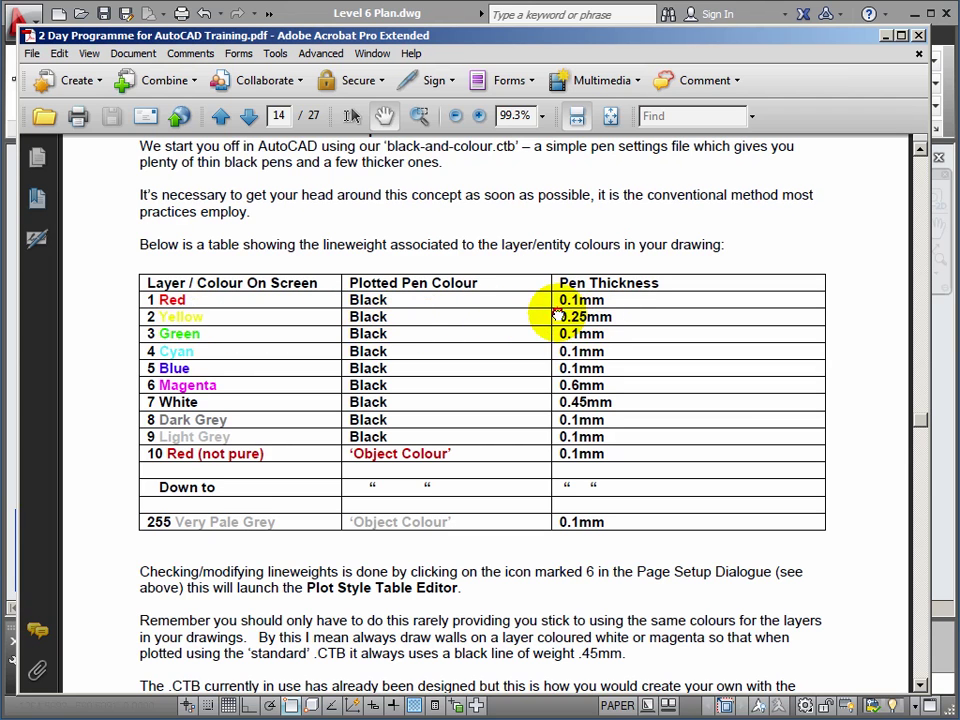
pyautogui.scroll(1, 575, 320)
pyautogui.scroll(-1, 580, 322)
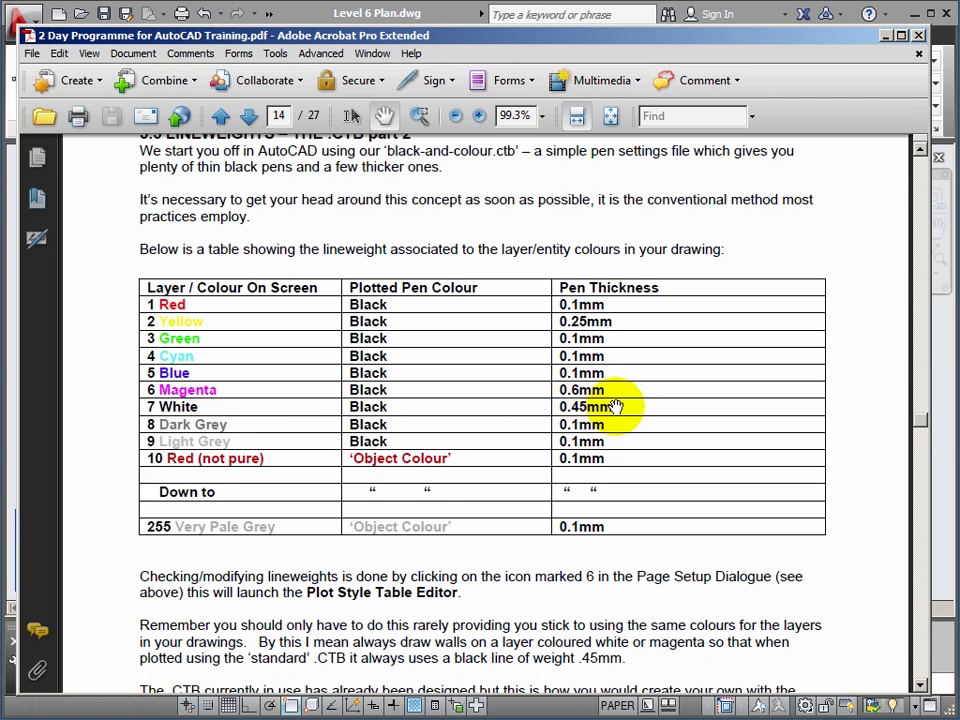
pyautogui.moveTo(616, 406); pyautogui.dragTo(557, 409)
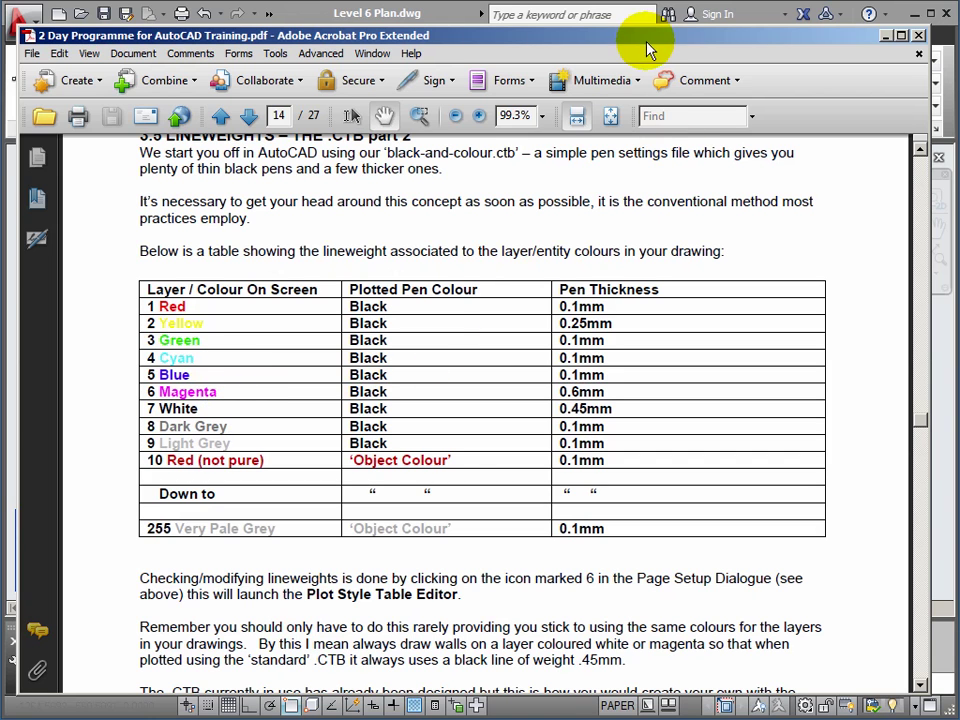
pyautogui.moveTo(643, 30); pyautogui.dragTo(651, 37)
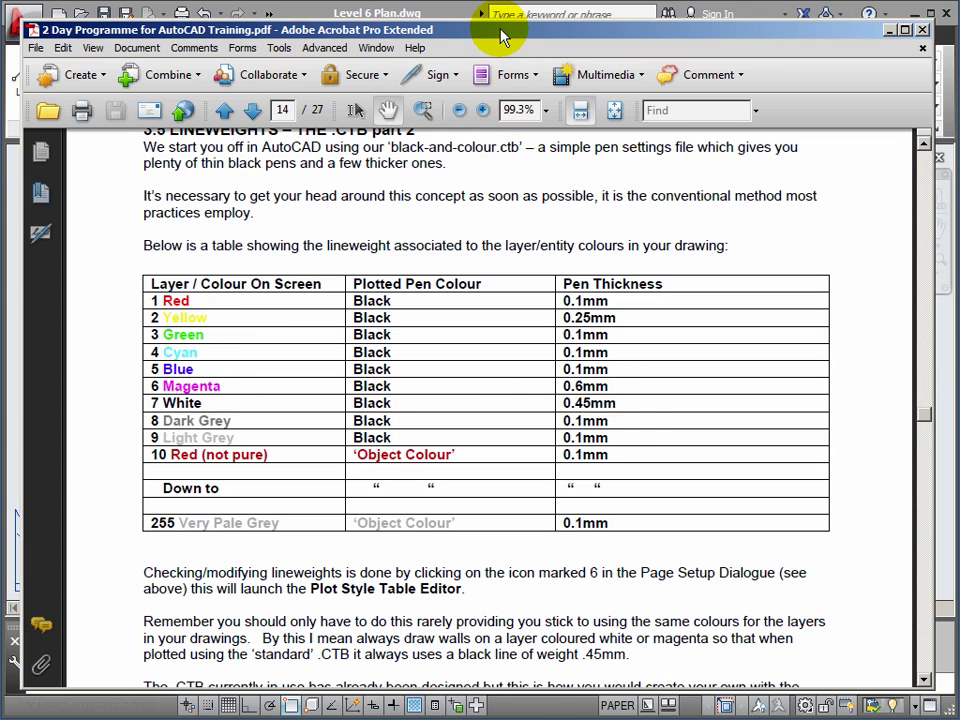
pyautogui.moveTo(502, 33); pyautogui.dragTo(760, 60)
pyautogui.hotkey('alt', 'Tab')
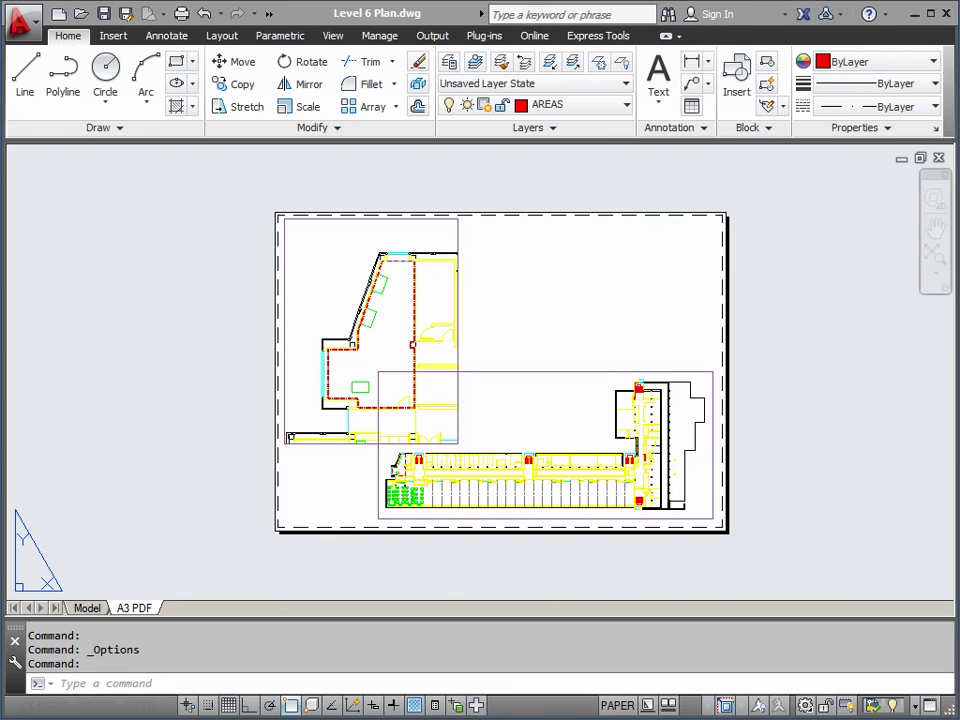
# Switch to model space and examine the line colours of the walls, room outline, staircase and furniture in the floor plan.
pyautogui.click(85, 609)
pyautogui.click(85, 608)
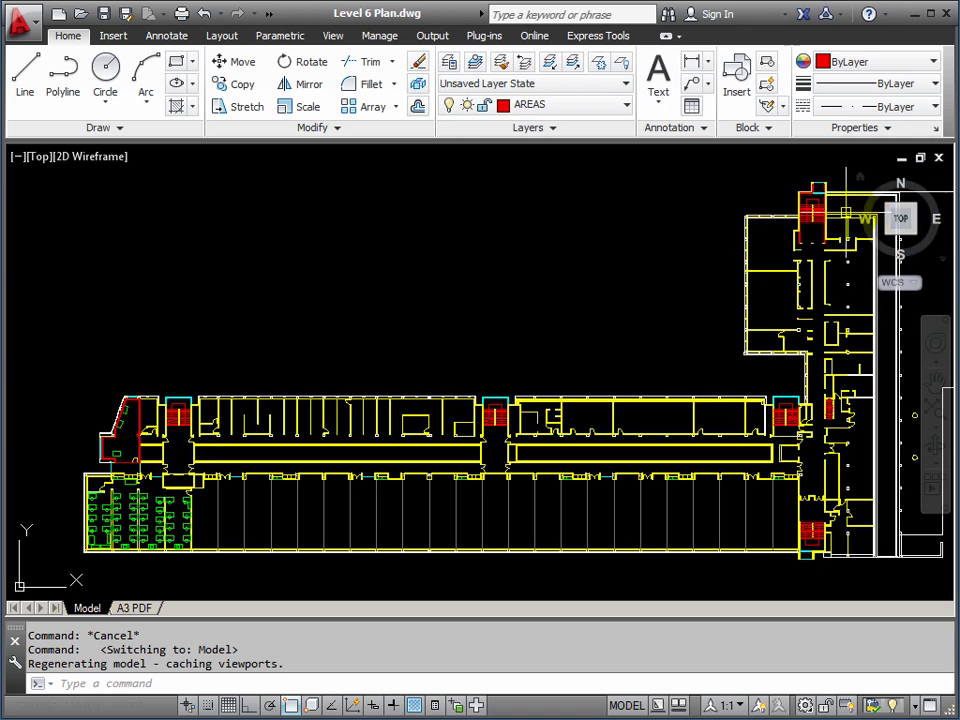
pyautogui.scroll(8, 88, 468)
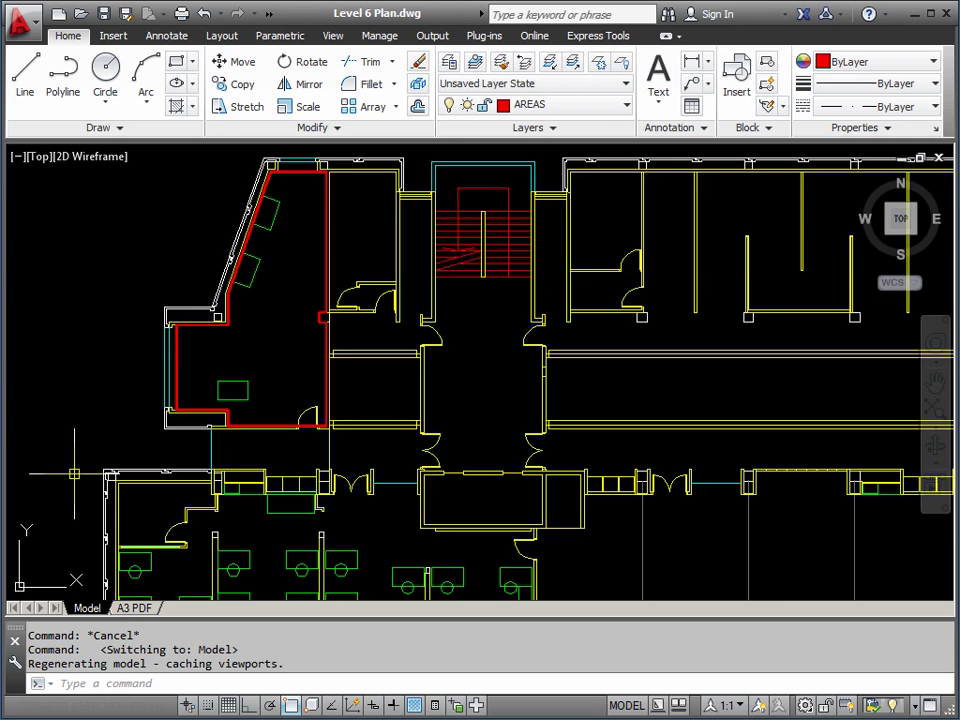
pyautogui.moveTo(240, 354); pyautogui.dragTo(250, 498, button='middle')
pyautogui.scroll(-3, 386, 390)
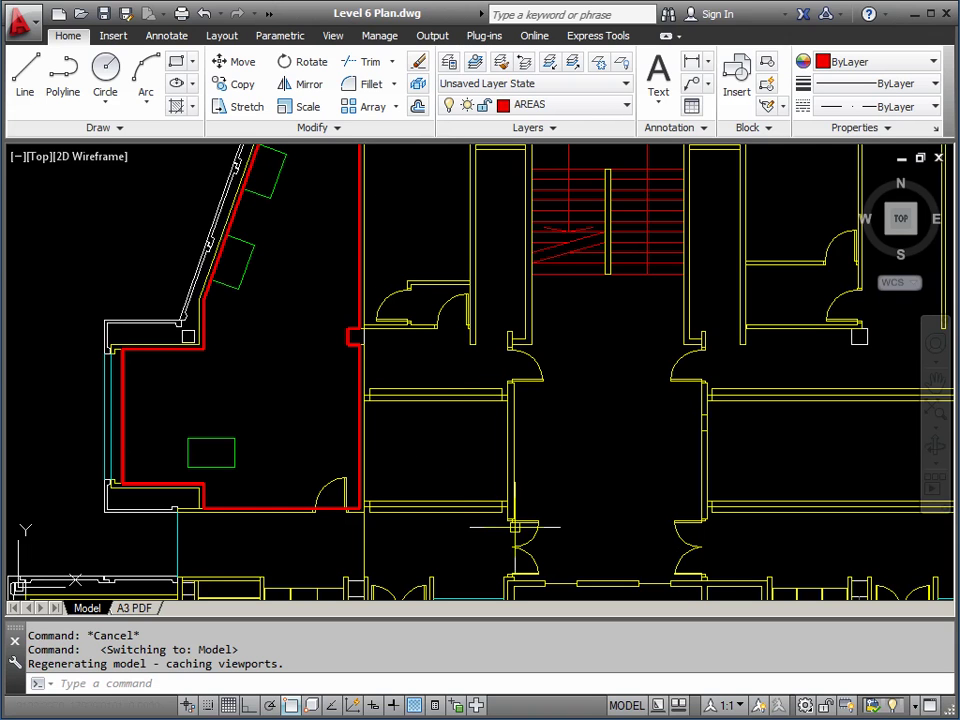
pyautogui.scroll(-3, 520, 377)
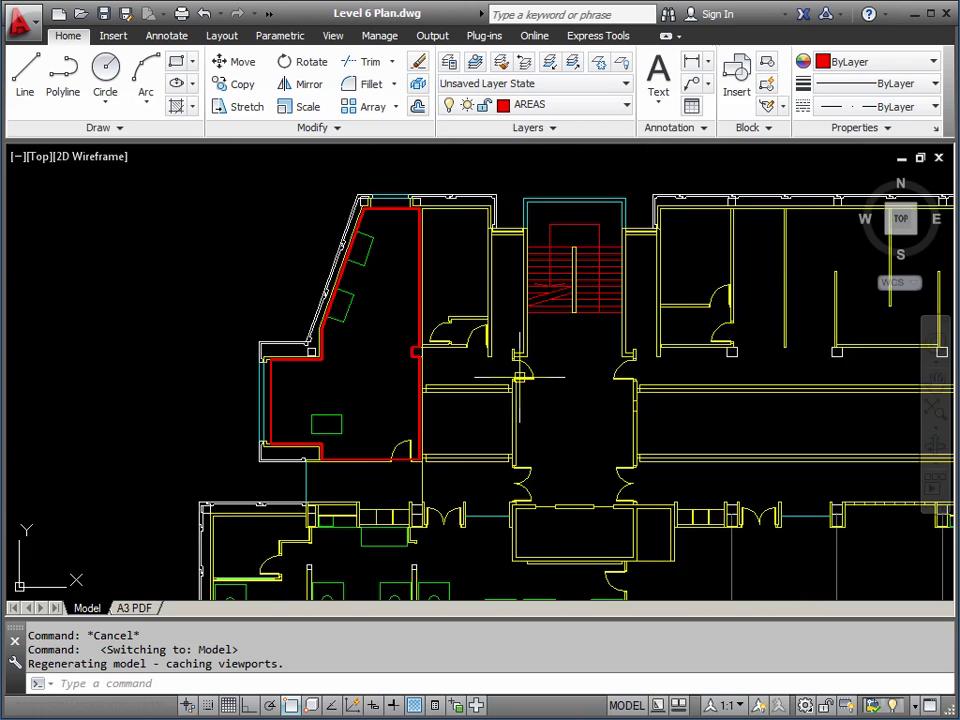
pyautogui.scroll(4, 445, 363)
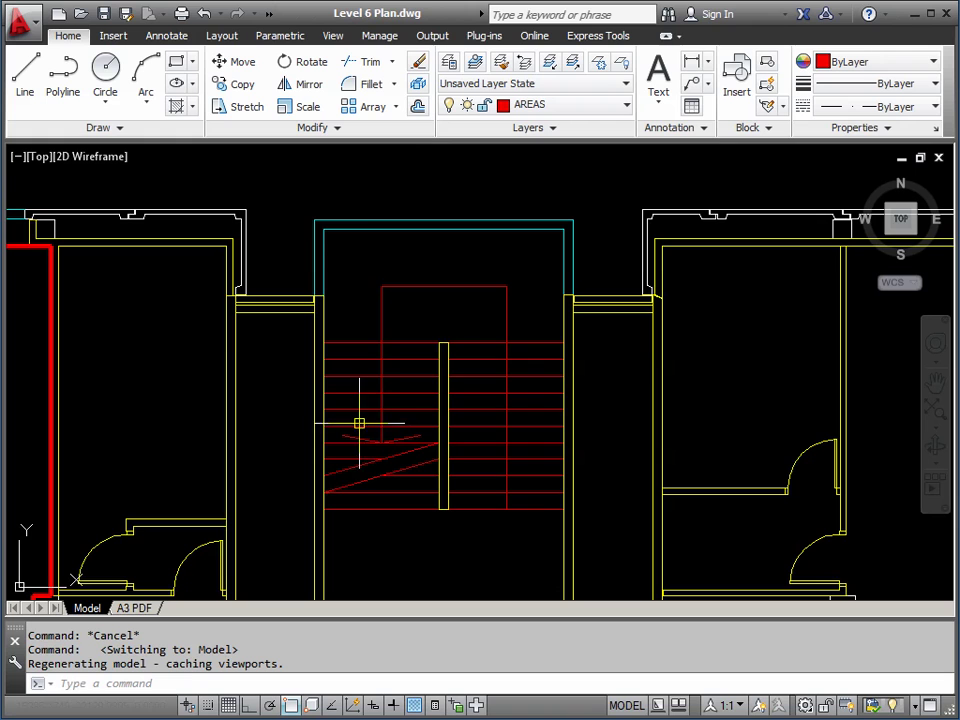
pyautogui.scroll(-5, 350, 417)
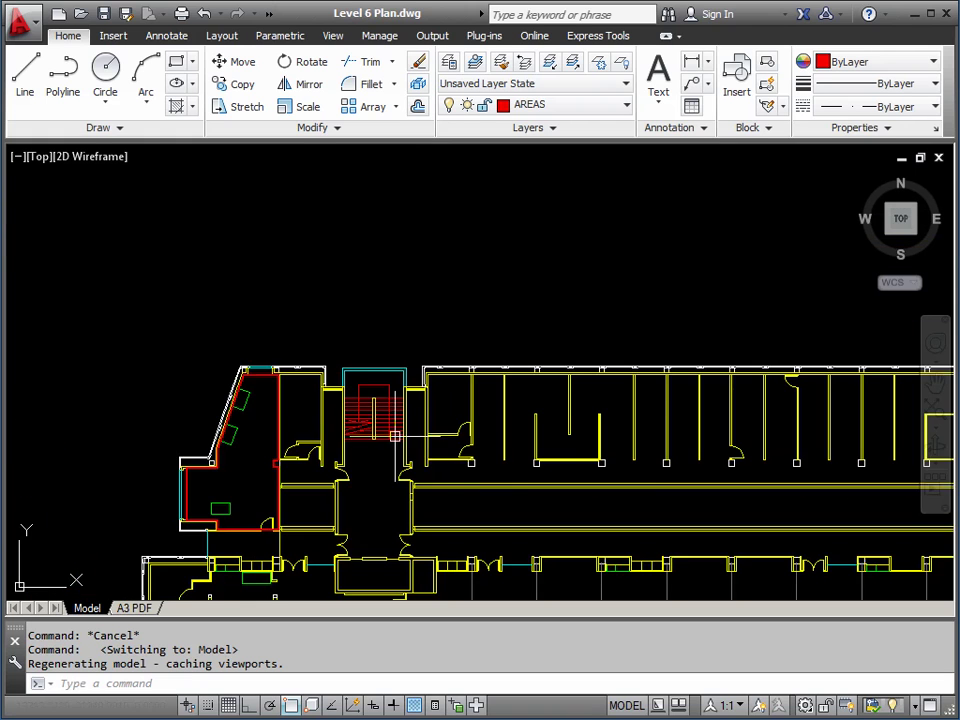
pyautogui.moveTo(455, 455); pyautogui.dragTo(378, 310, button='middle')
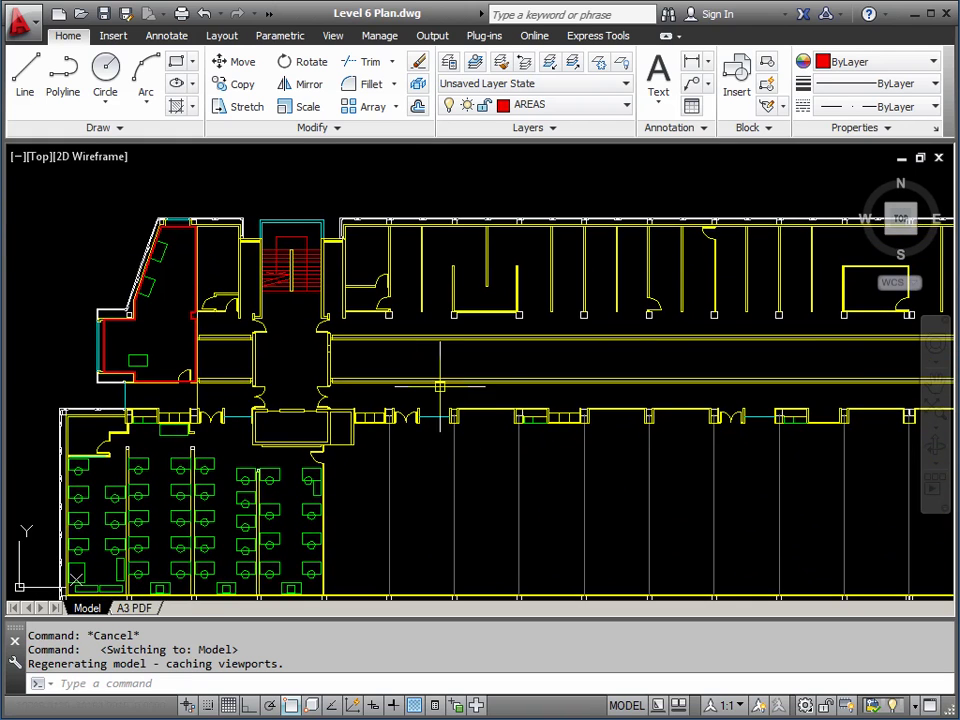
pyautogui.scroll(-3, 428, 386)
pyautogui.moveTo(428, 386); pyautogui.dragTo(346, 390, button='middle')
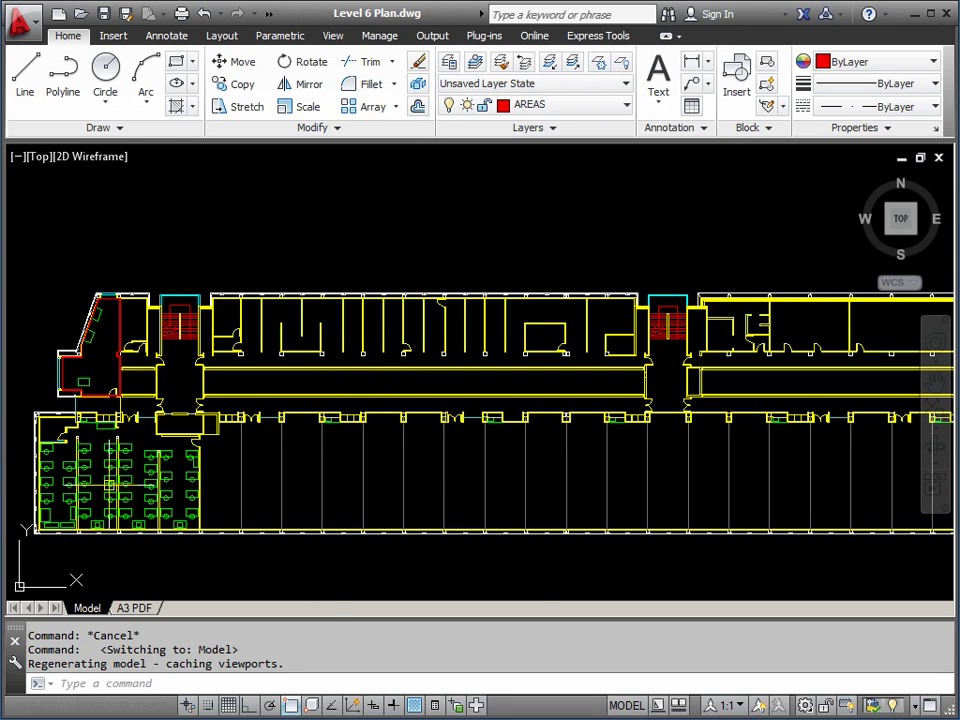
pyautogui.scroll(4, 120, 472)
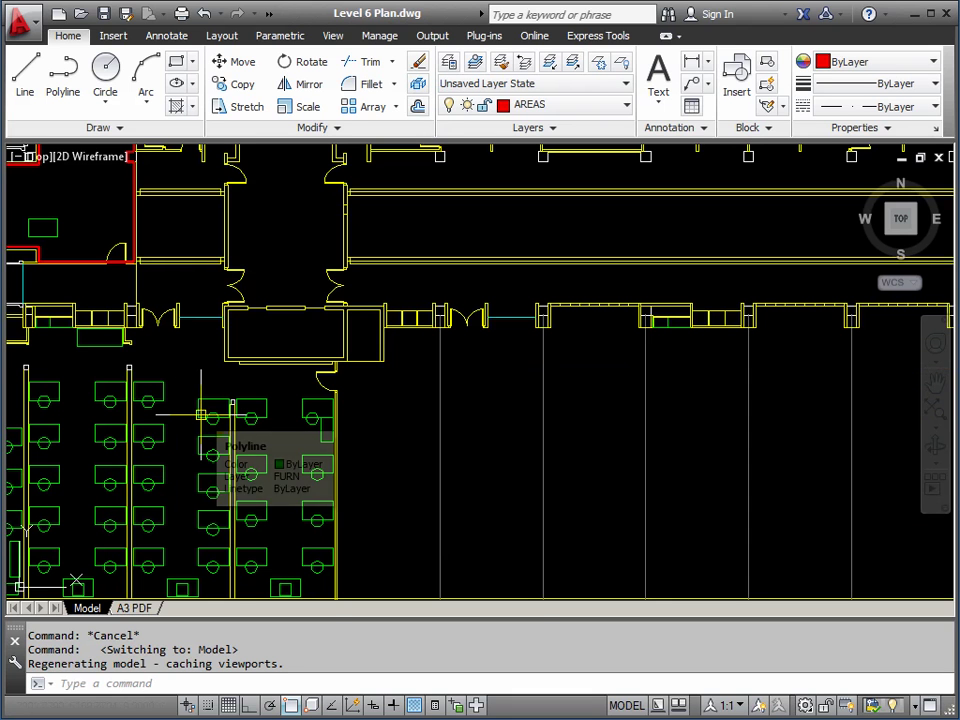
pyautogui.scroll(-3, 352, 420)
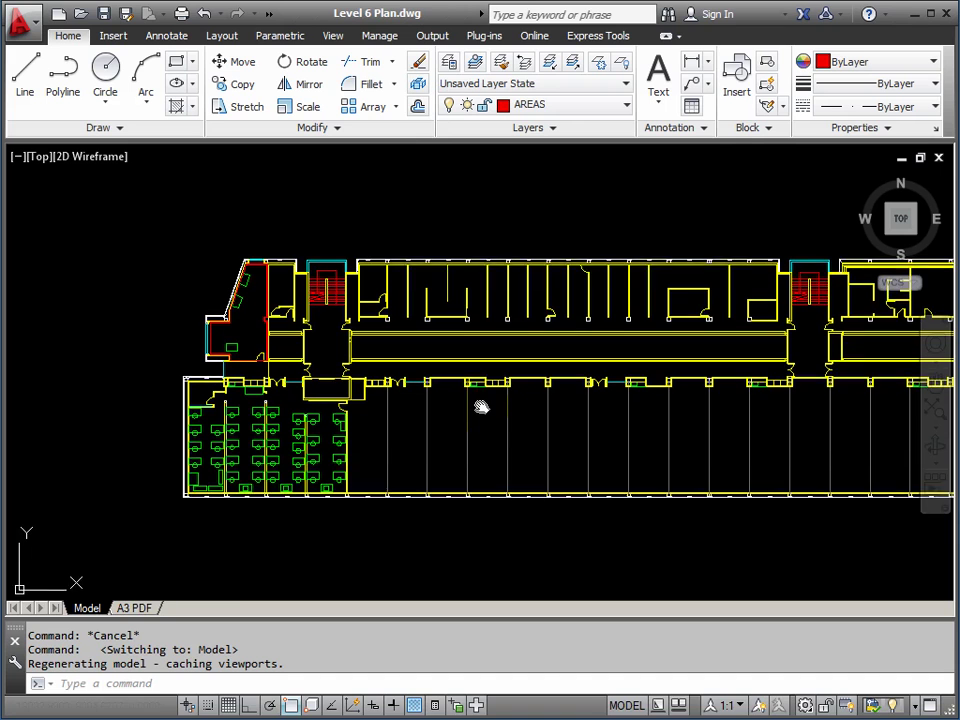
pyautogui.moveTo(482, 402); pyautogui.dragTo(496, 407, button='middle')
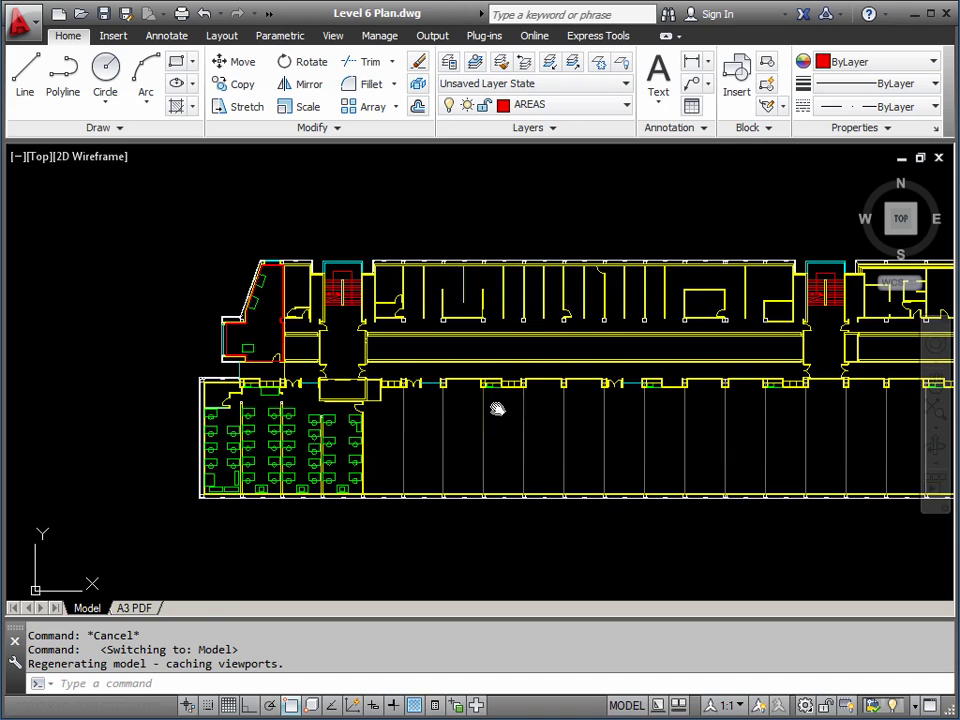
# Check the plot style tables offered in the A3 PDF layout's page setup, and leave the setup without changing it.
pyautogui.click(134, 609)
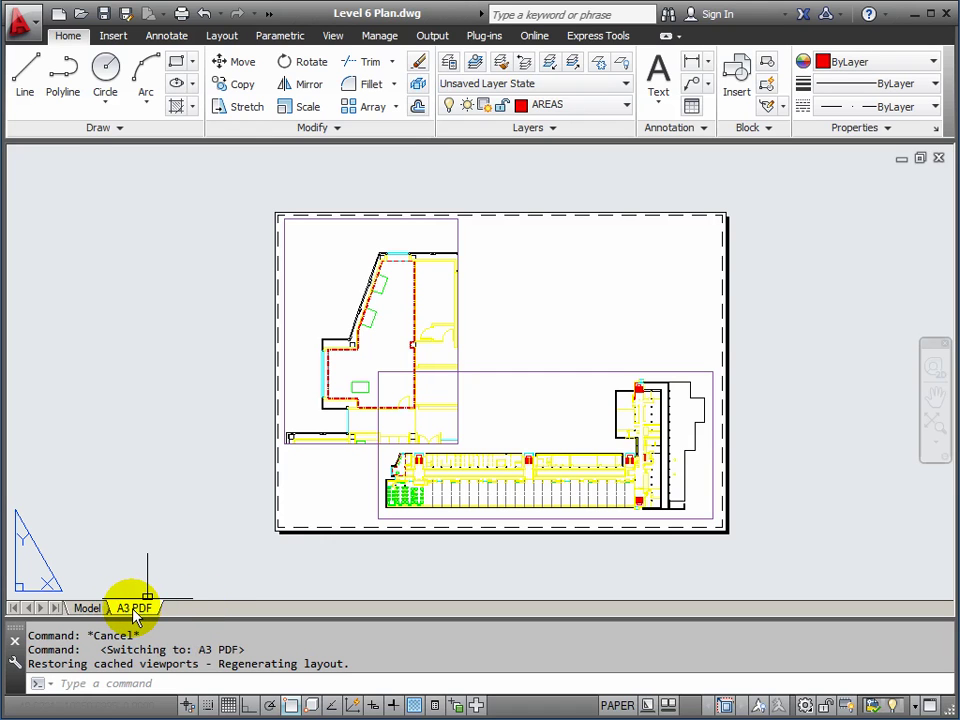
pyautogui.rightClick(136, 616)
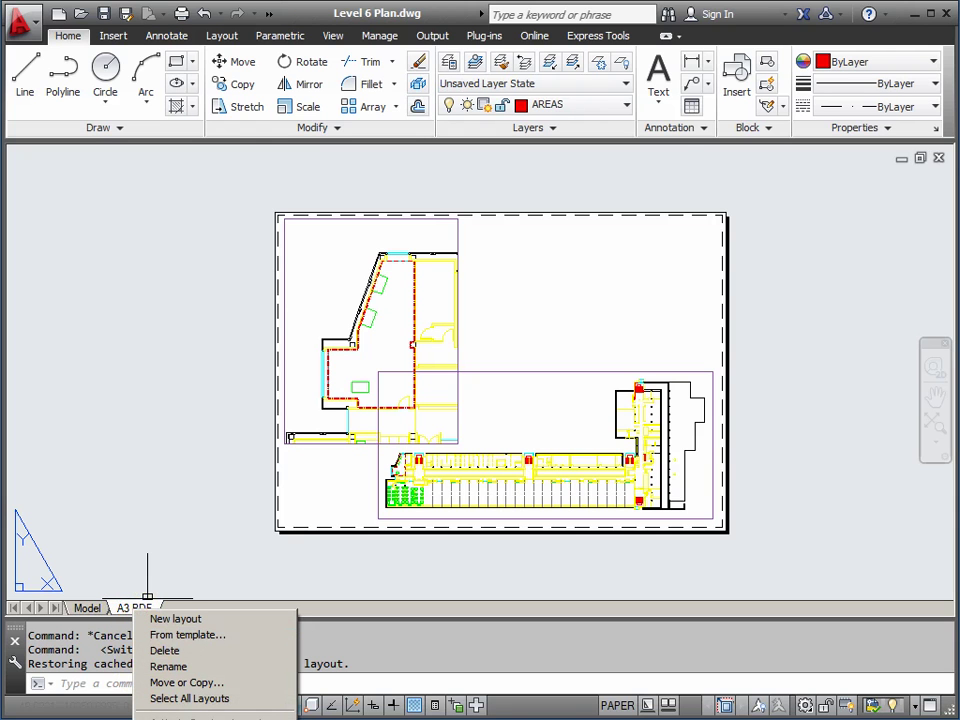
pyautogui.click(190, 716)
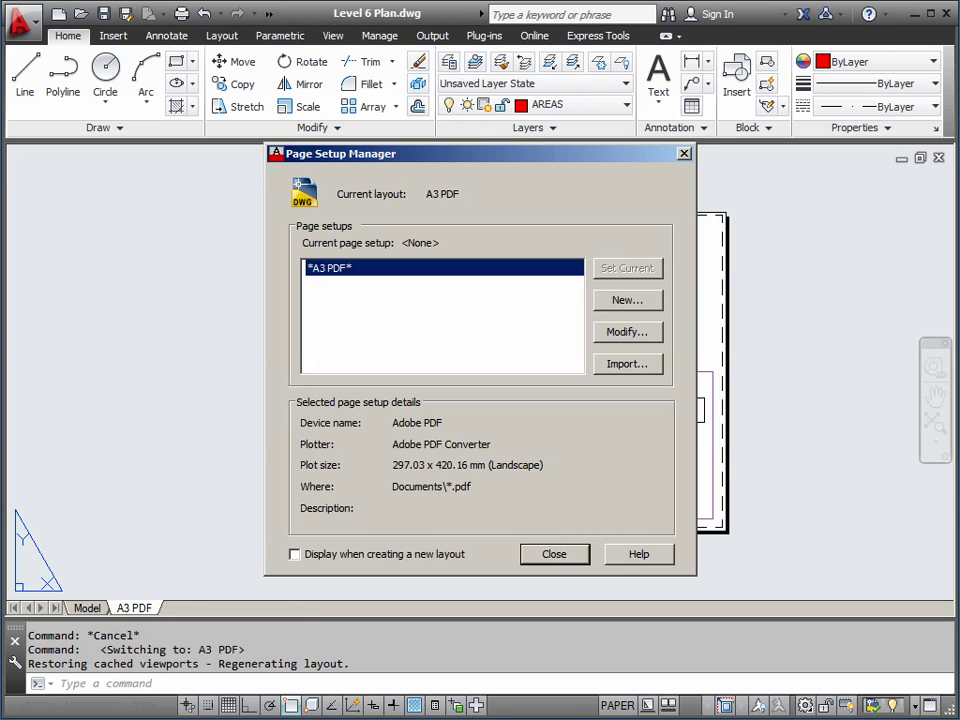
pyautogui.click(628, 332)
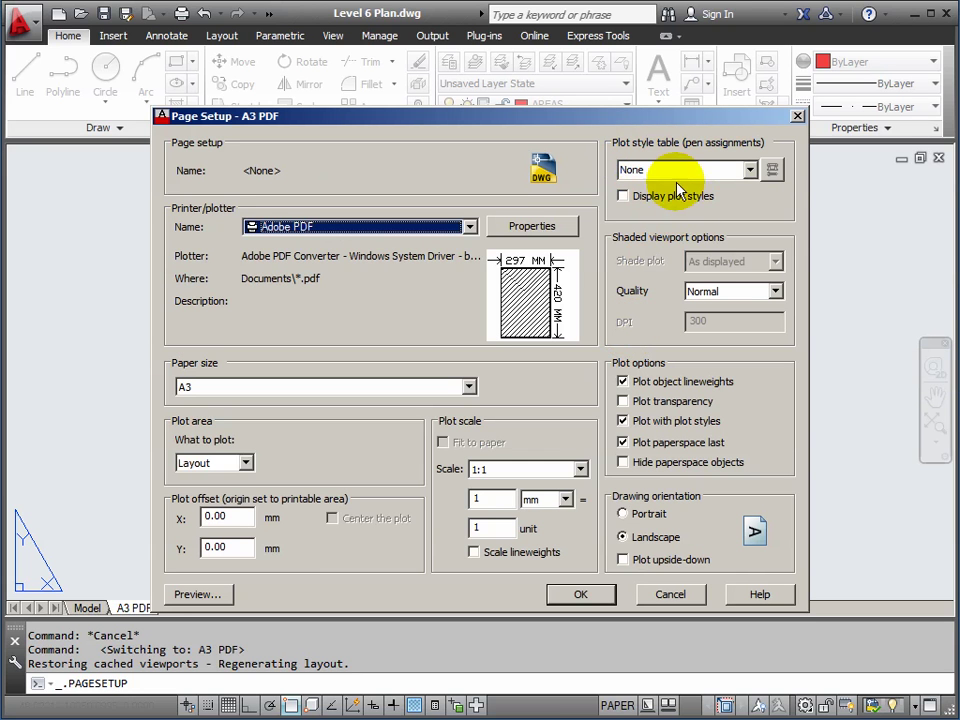
pyautogui.click(750, 171)
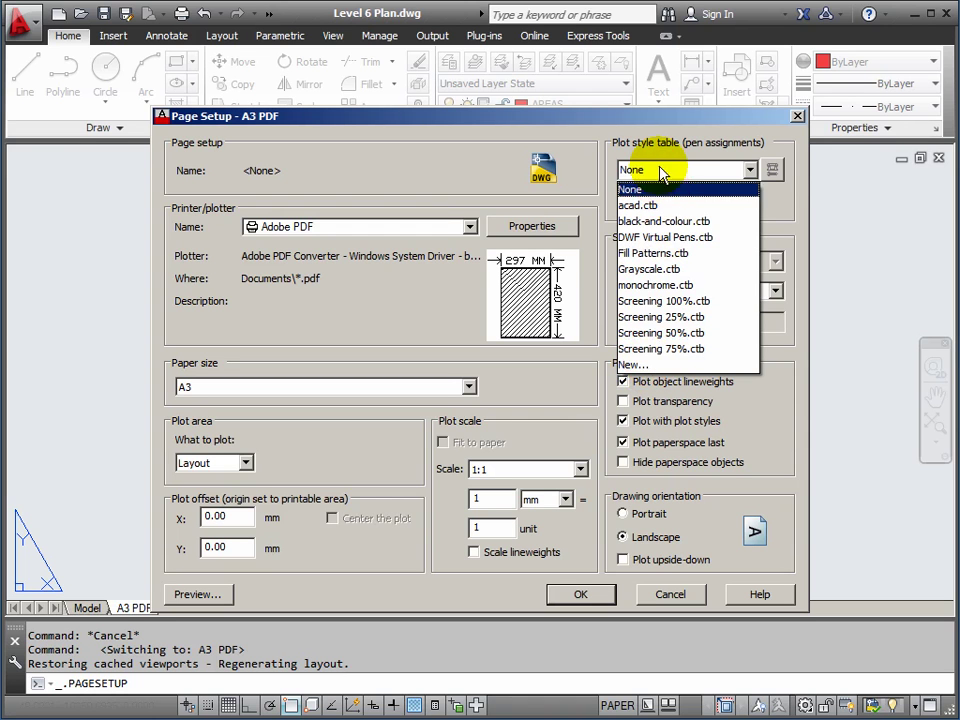
pyautogui.click(671, 595)
pyautogui.click(671, 595)
pyautogui.click(555, 554)
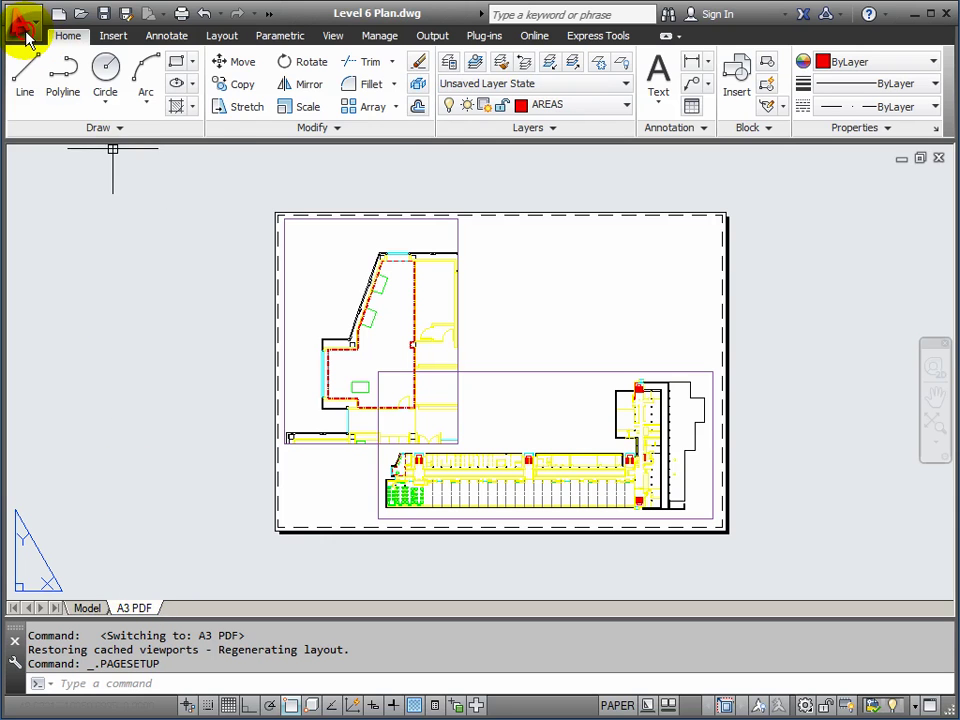
# Reopen the program options and expand the Plot Style Table Search Path under Printer Support File Path.
pyautogui.click(26, 34)
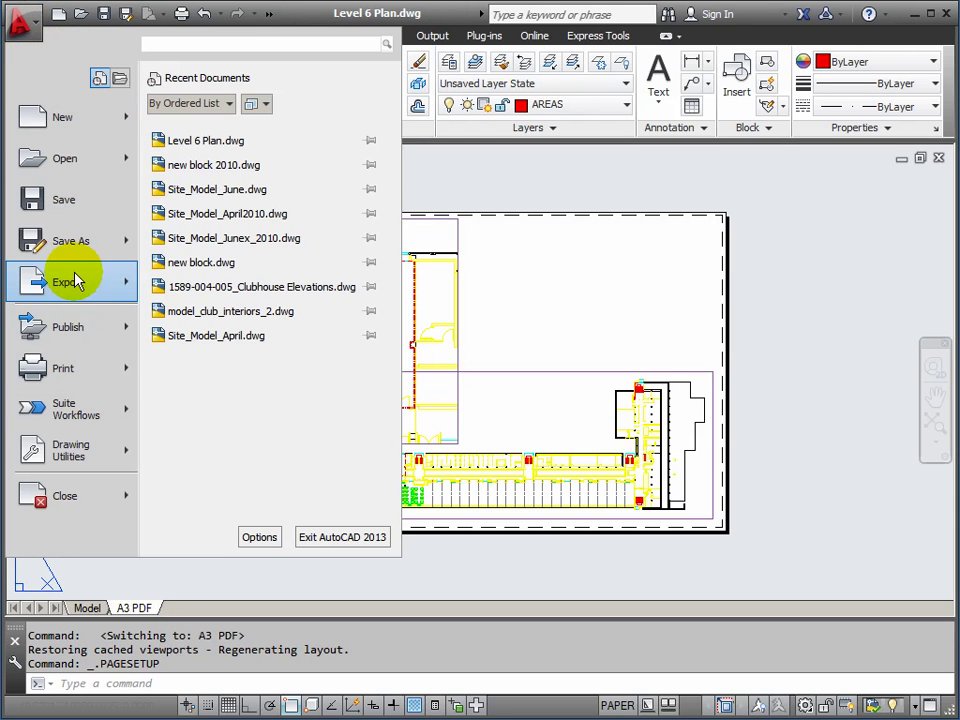
pyautogui.moveTo(90, 272)
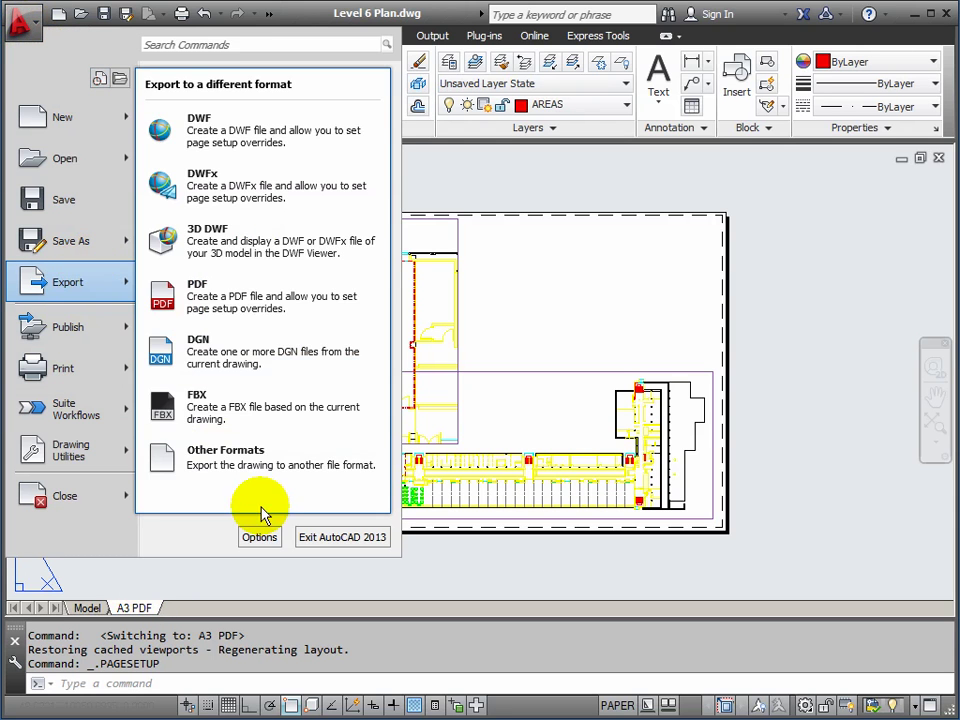
pyautogui.click(262, 538)
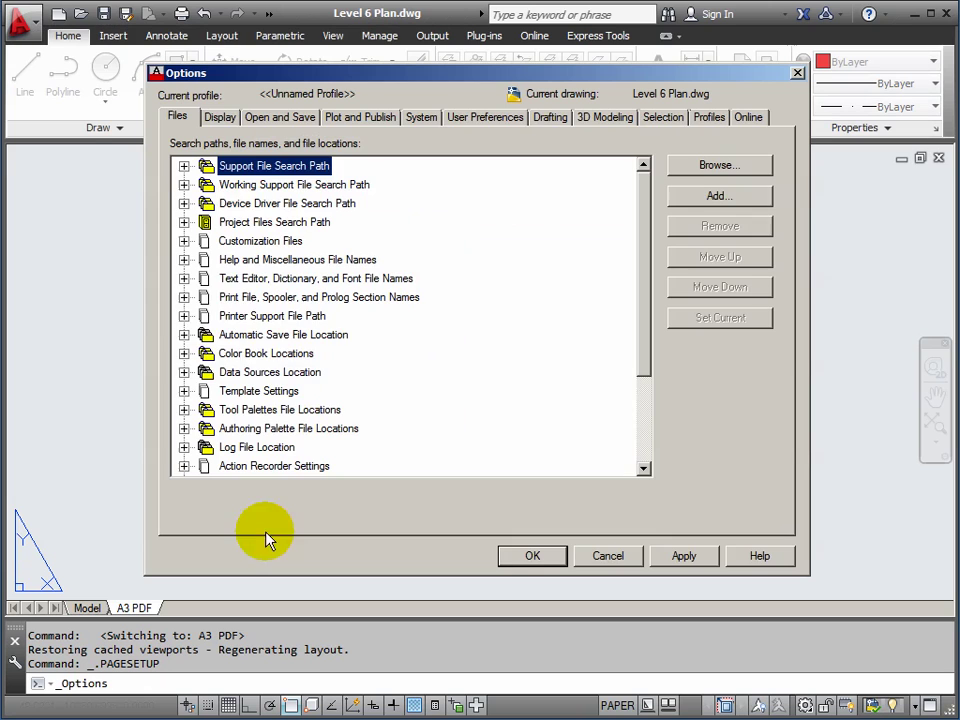
pyautogui.click(183, 316)
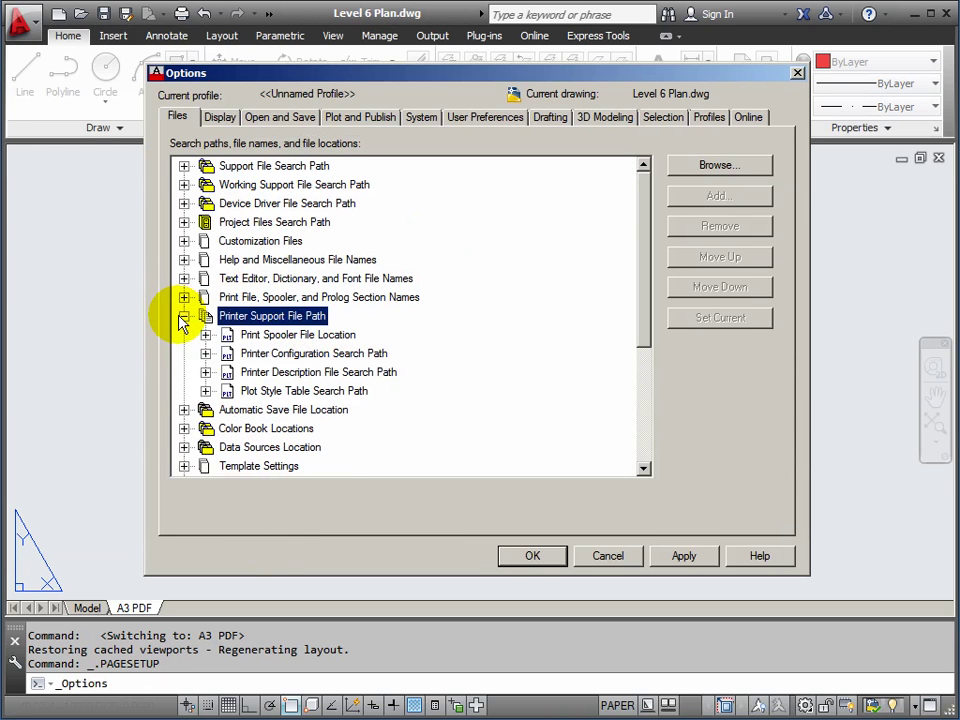
pyautogui.click(206, 393)
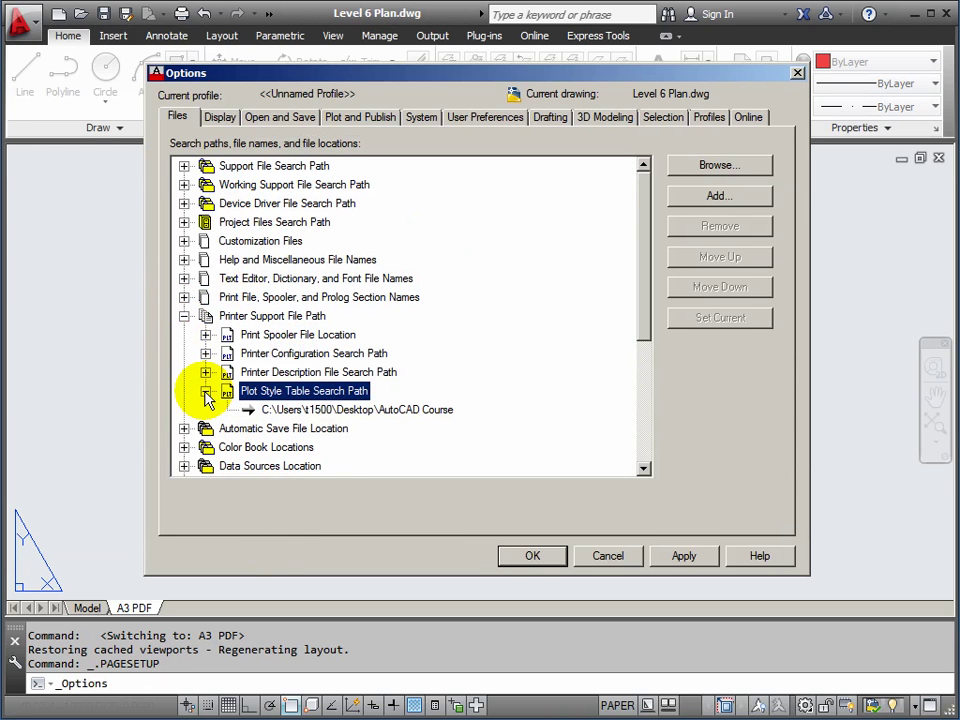
# Point the plot style table search path to the AutoCAD Course folder on the Desktop, then apply and accept the options.
pyautogui.click(341, 410)
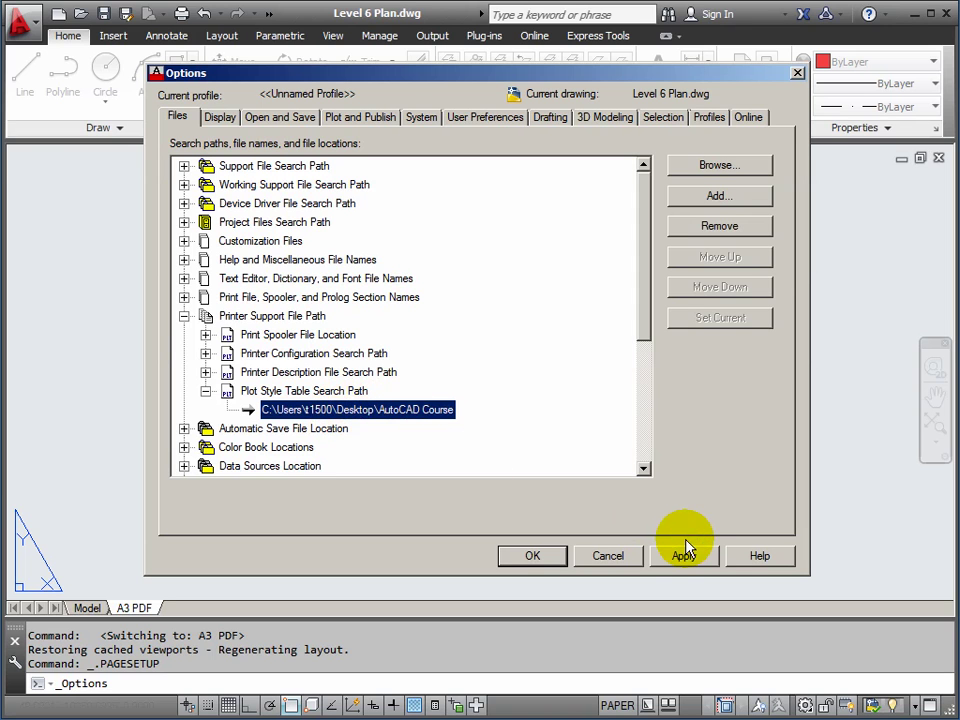
pyautogui.click(718, 166)
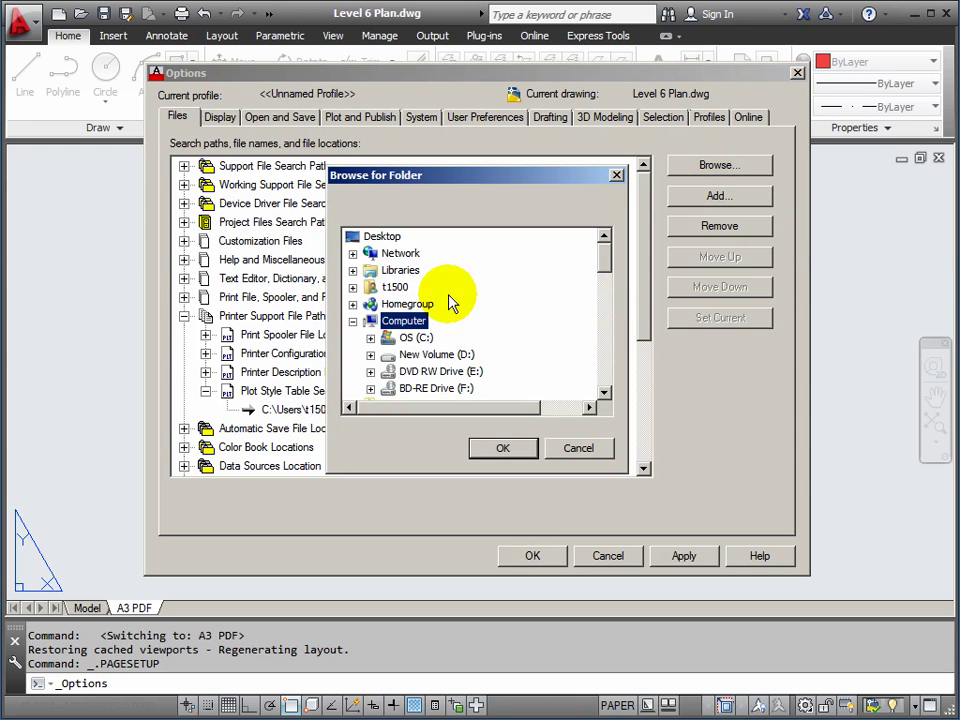
pyautogui.moveTo(605, 262); pyautogui.dragTo(606, 285)
pyautogui.click(422, 305)
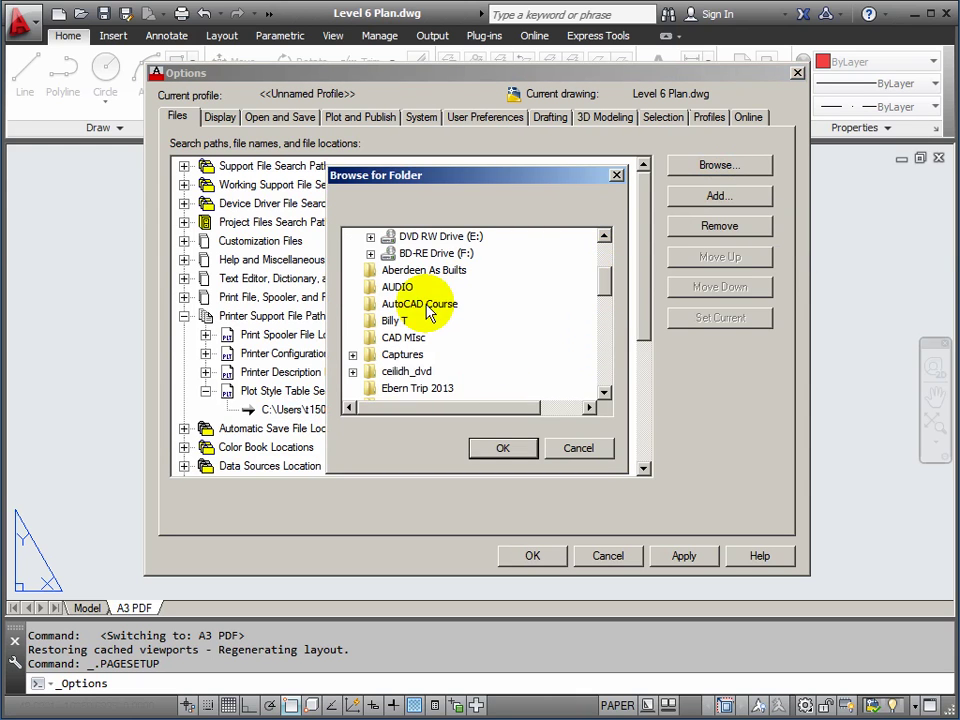
pyautogui.click(518, 449)
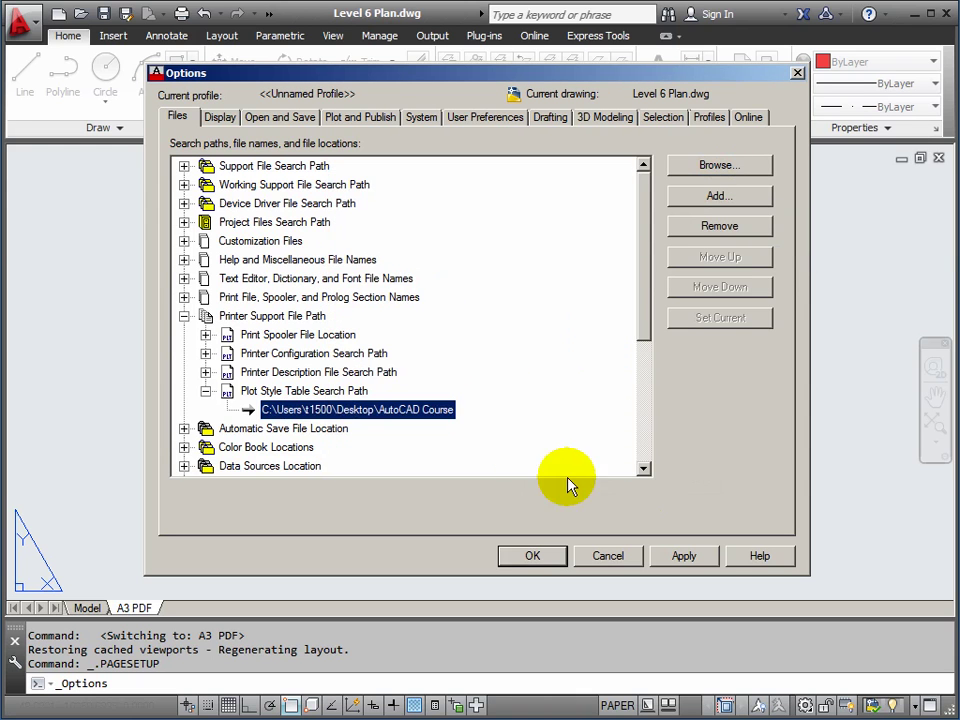
pyautogui.click(686, 552)
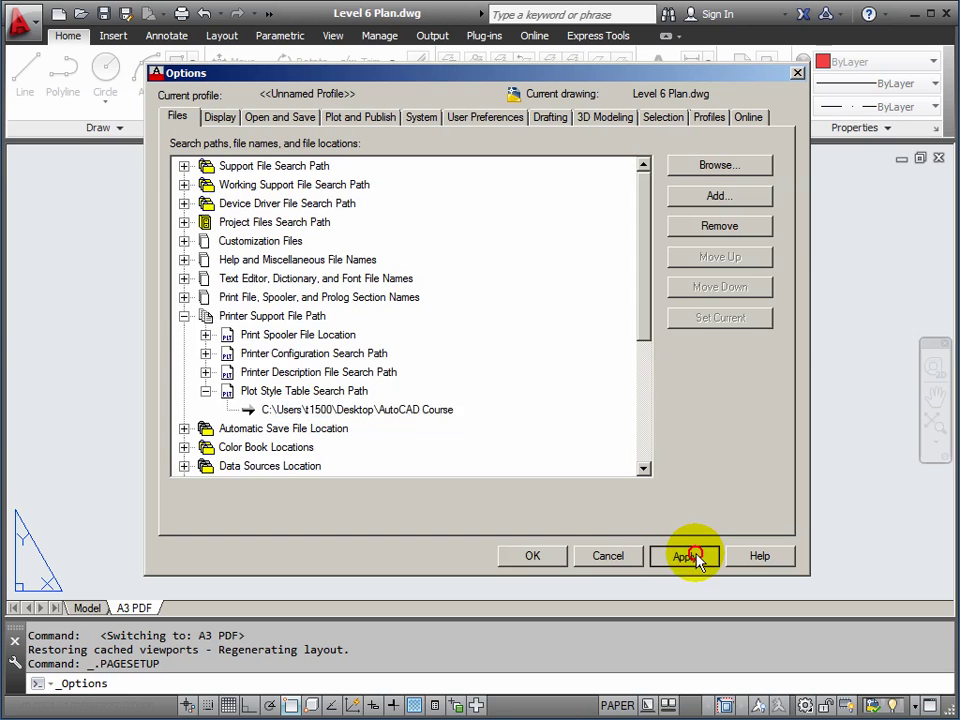
pyautogui.click(530, 556)
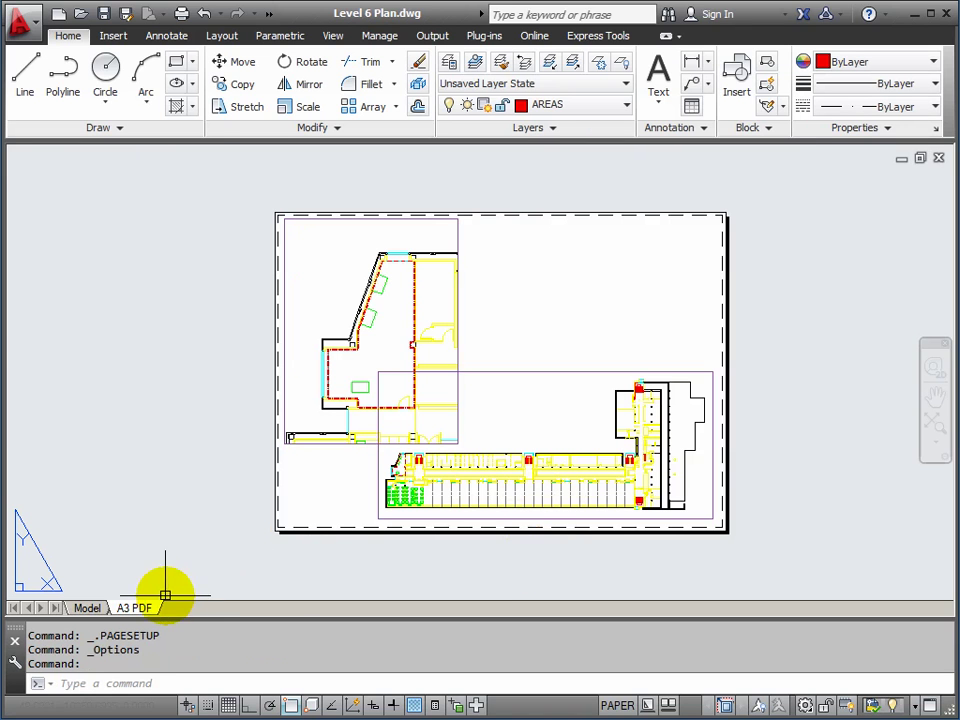
# Assign the black-and-colour.ctb plot style table to the A3 PDF layout's page setup, enable Display plot styles, and accept the setup.
pyautogui.rightClick(138, 609)
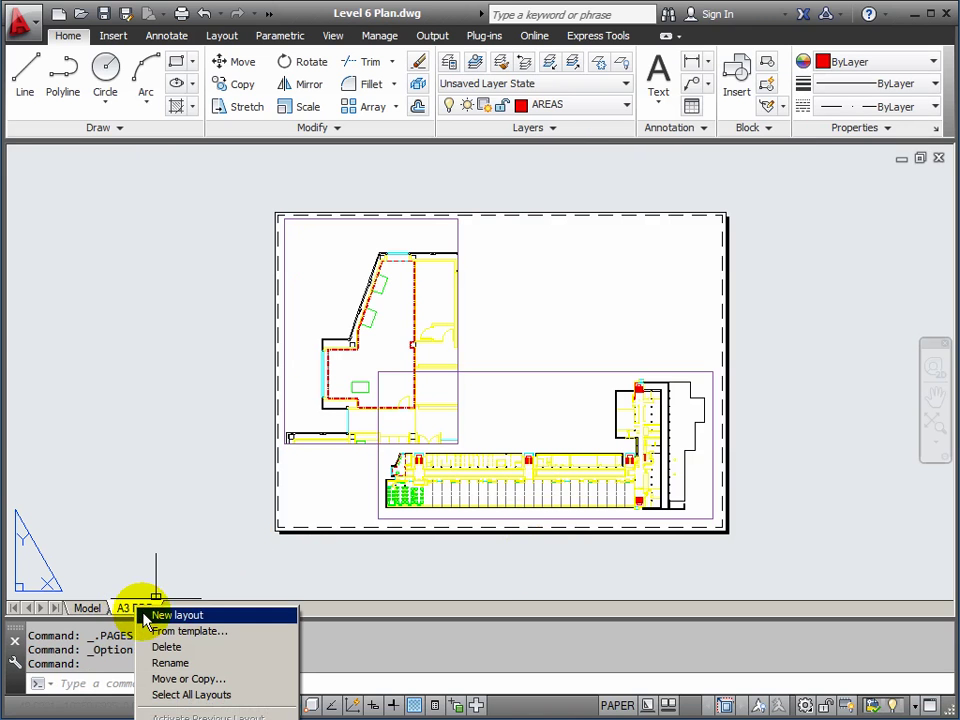
pyautogui.click(195, 719)
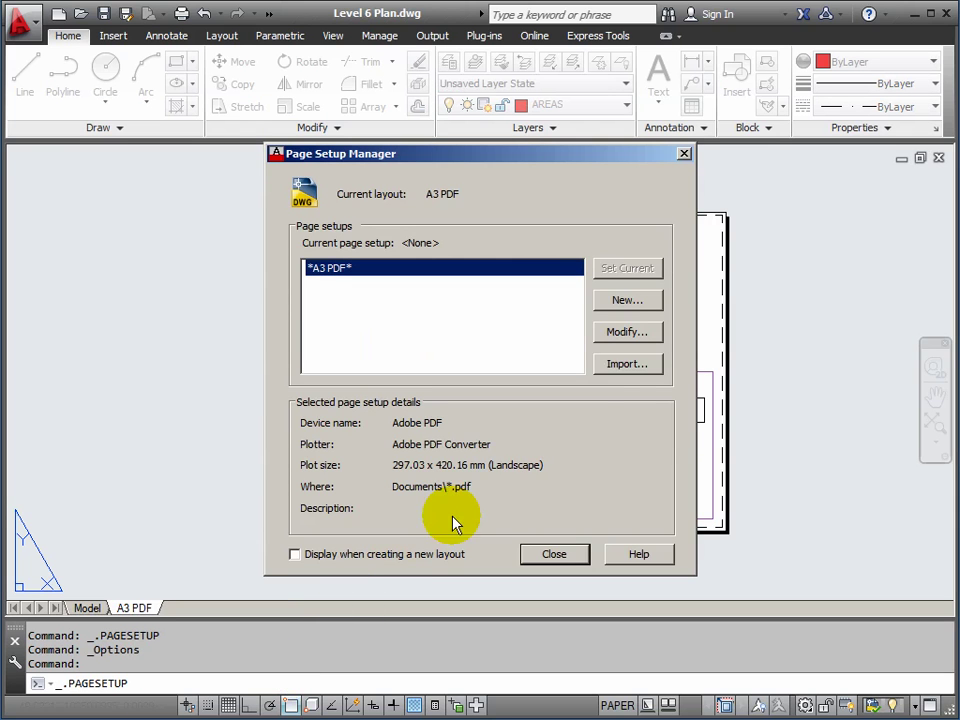
pyautogui.click(623, 332)
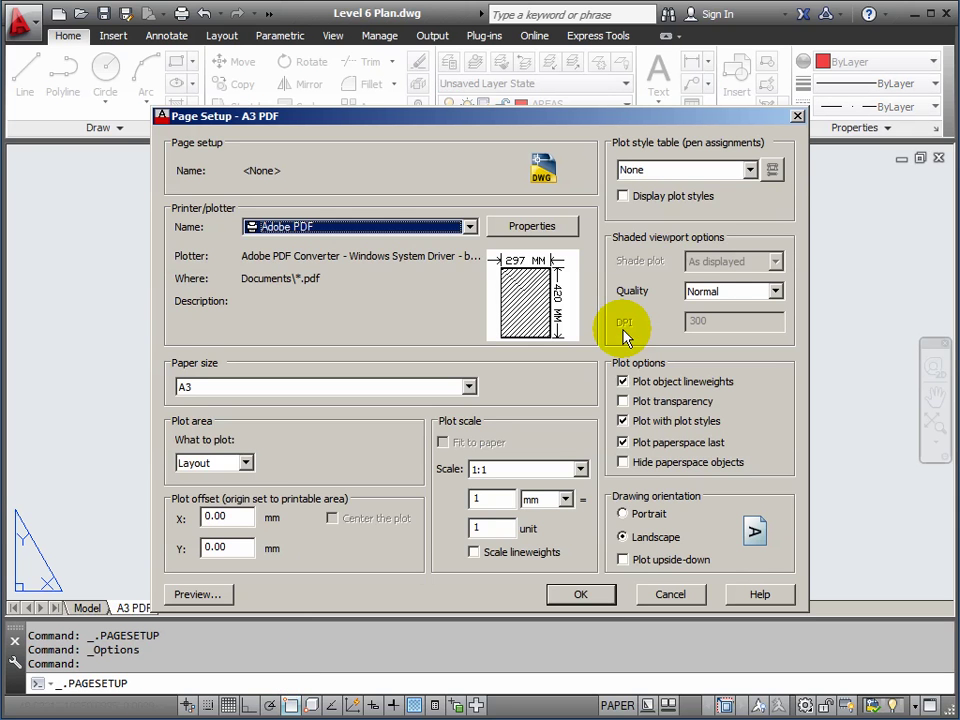
pyautogui.click(750, 172)
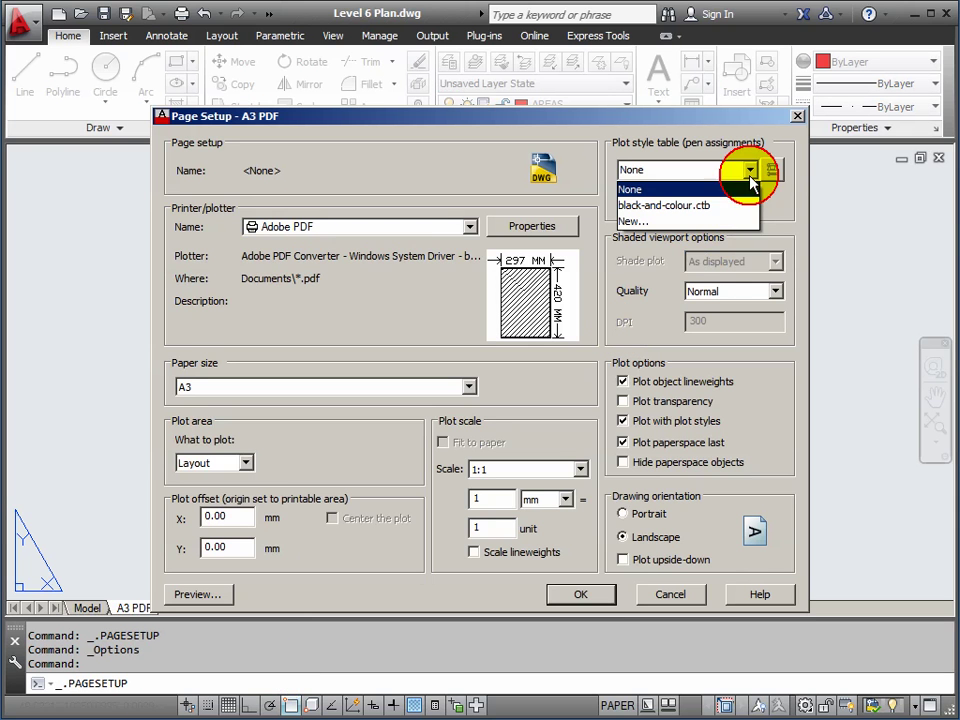
pyautogui.click(675, 208)
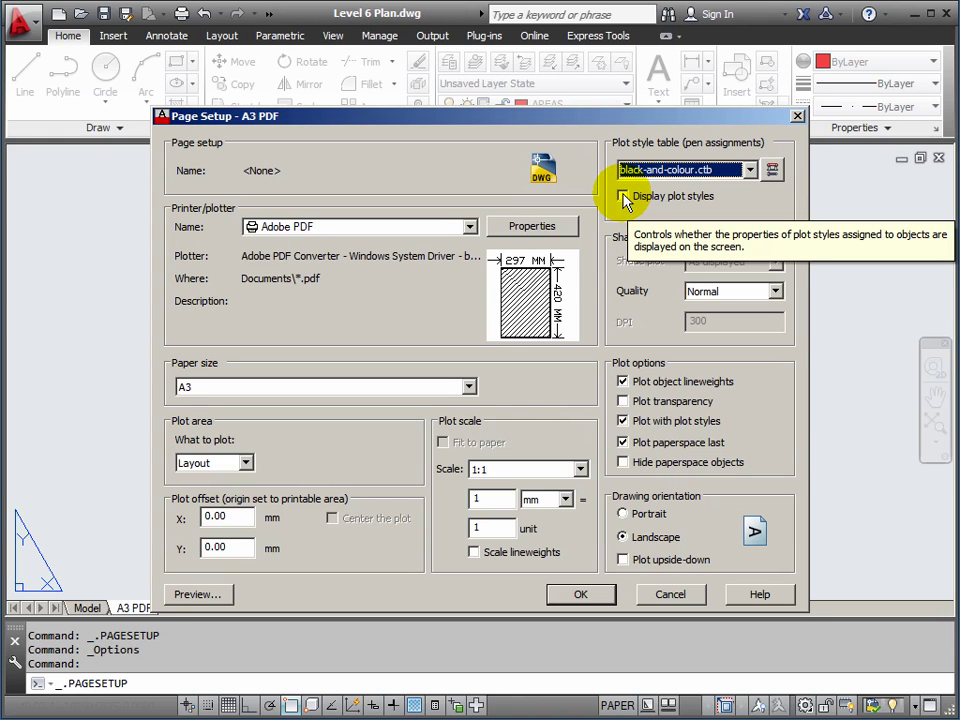
pyautogui.click(623, 197)
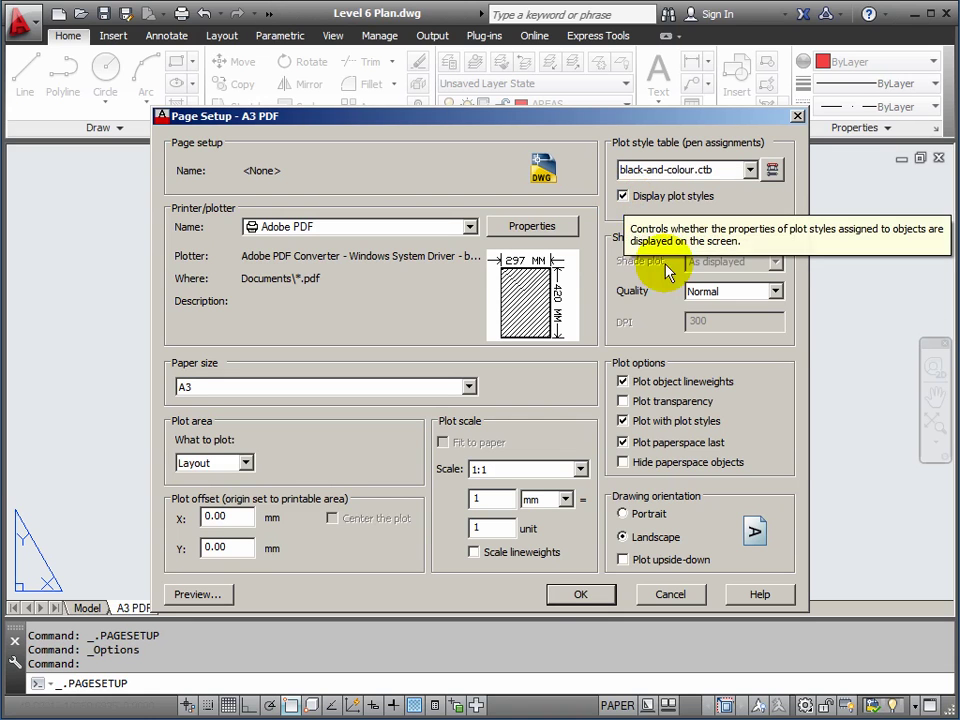
pyautogui.click(588, 596)
pyautogui.click(556, 557)
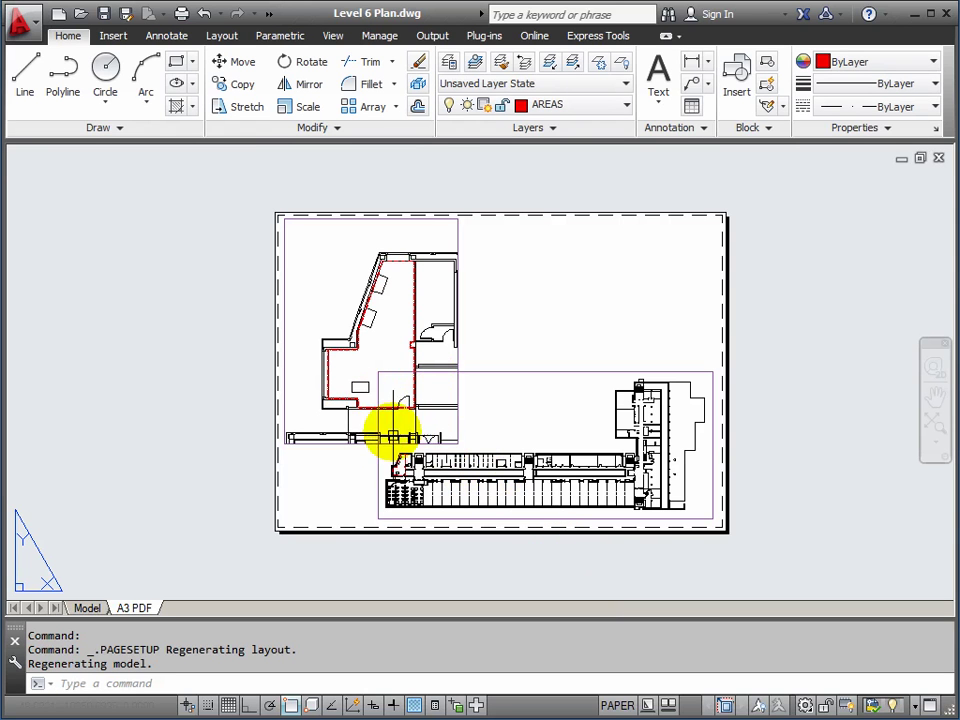
# Examine how the plot styles display the walls, furniture and red room outline on the A3 PDF layout.
pyautogui.scroll(4, 392, 437)
pyautogui.scroll(6, 214, 326)
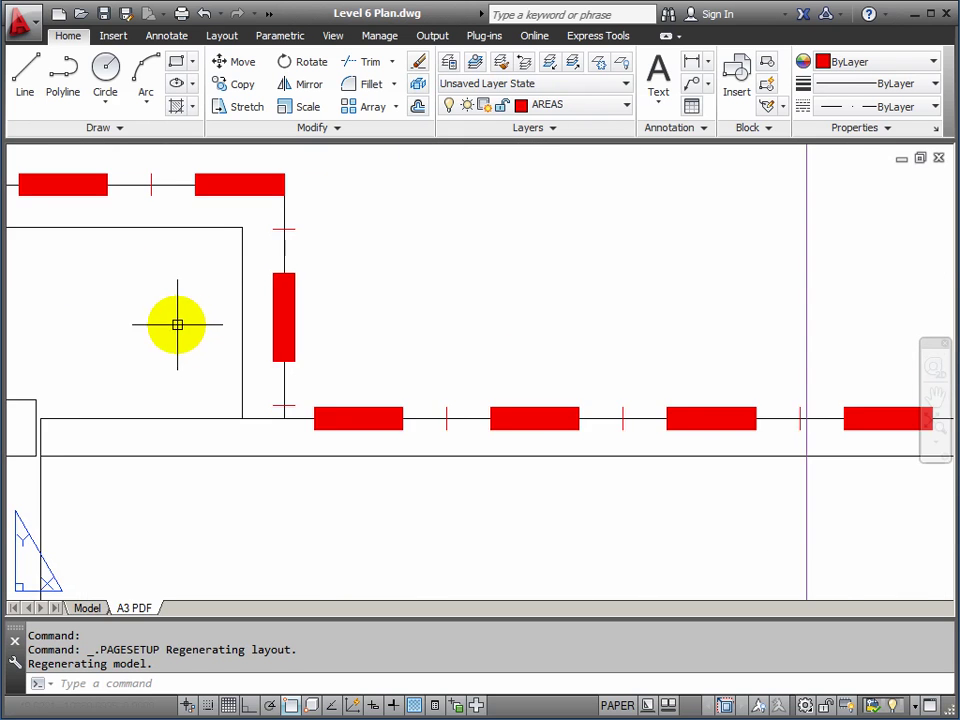
pyautogui.moveTo(177, 324); pyautogui.dragTo(529, 364, button='middle')
pyautogui.scroll(-4, 405, 360)
pyautogui.moveTo(349, 349); pyautogui.dragTo(443, 392, button='middle')
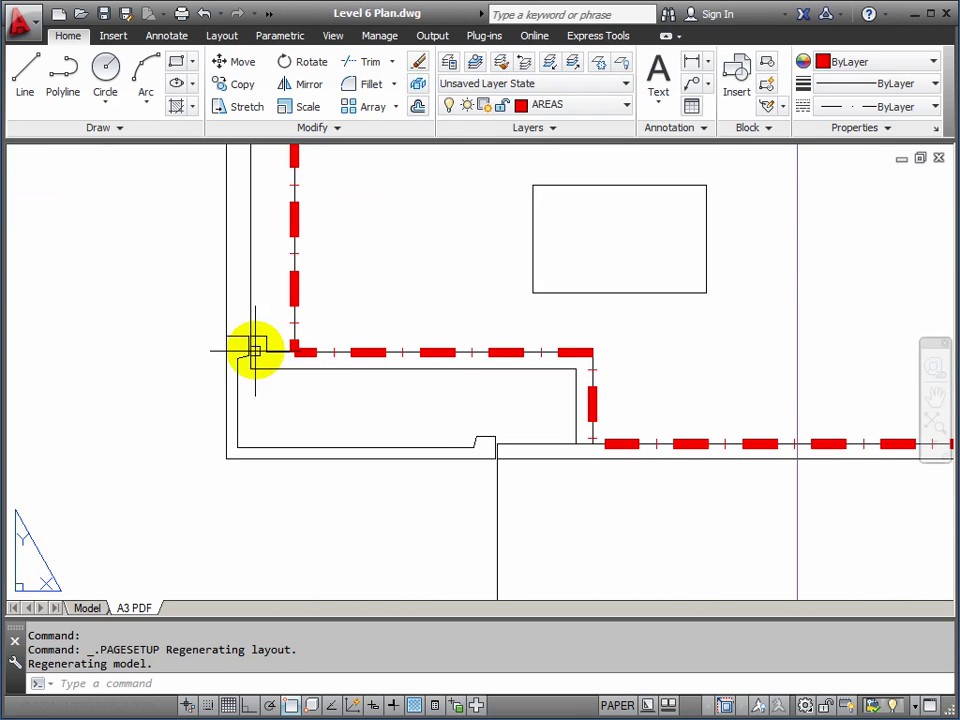
pyautogui.scroll(-4, 450, 364)
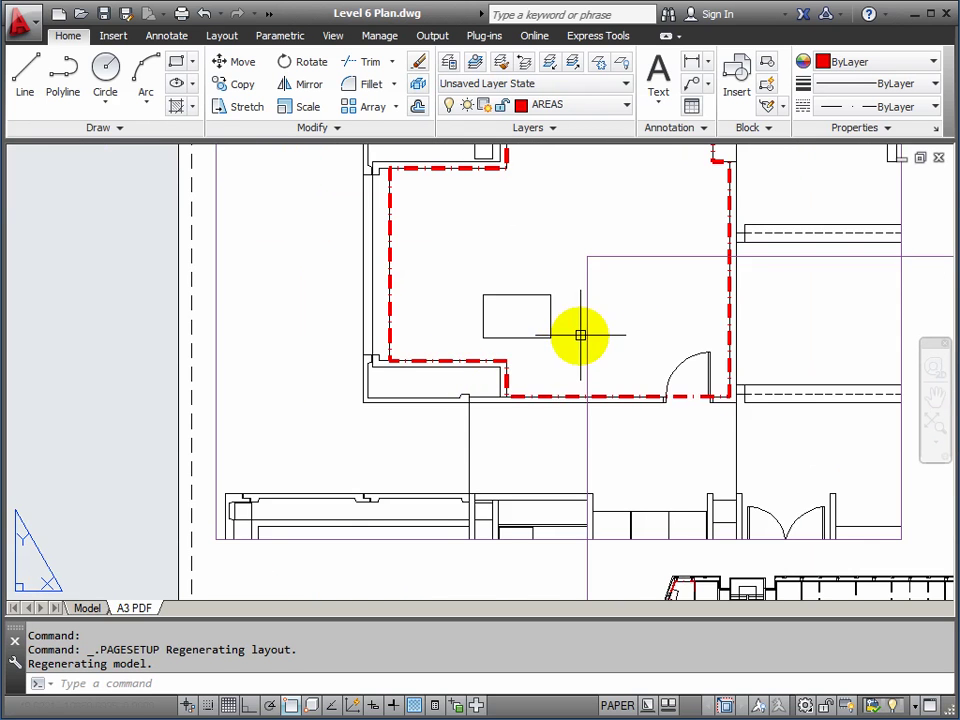
pyautogui.moveTo(580, 335); pyautogui.dragTo(343, 332, button='middle')
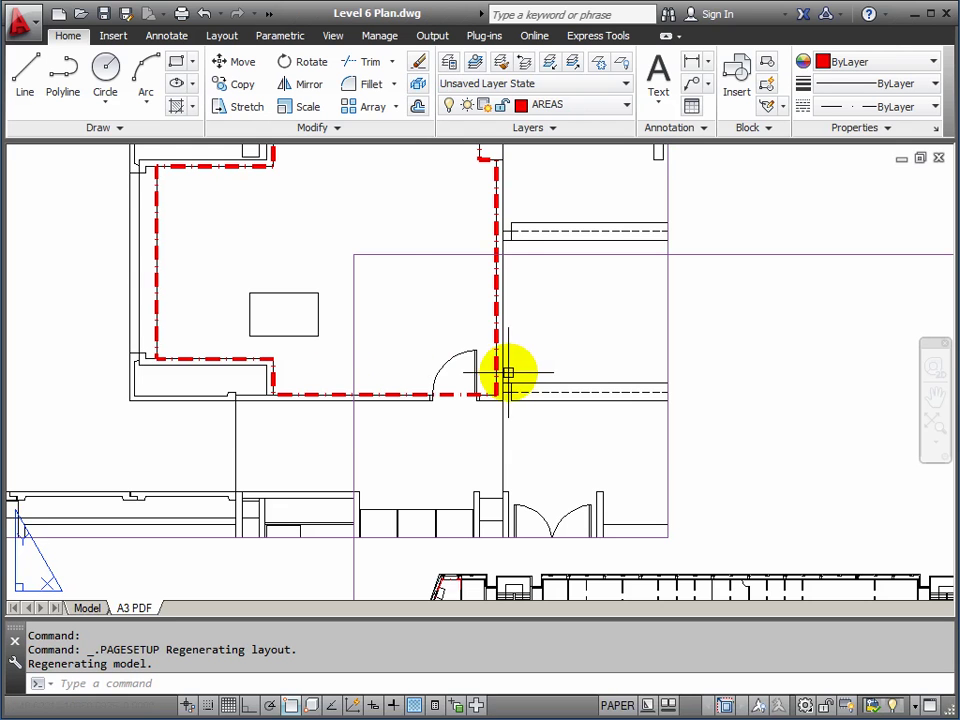
pyautogui.scroll(-6, 520, 360)
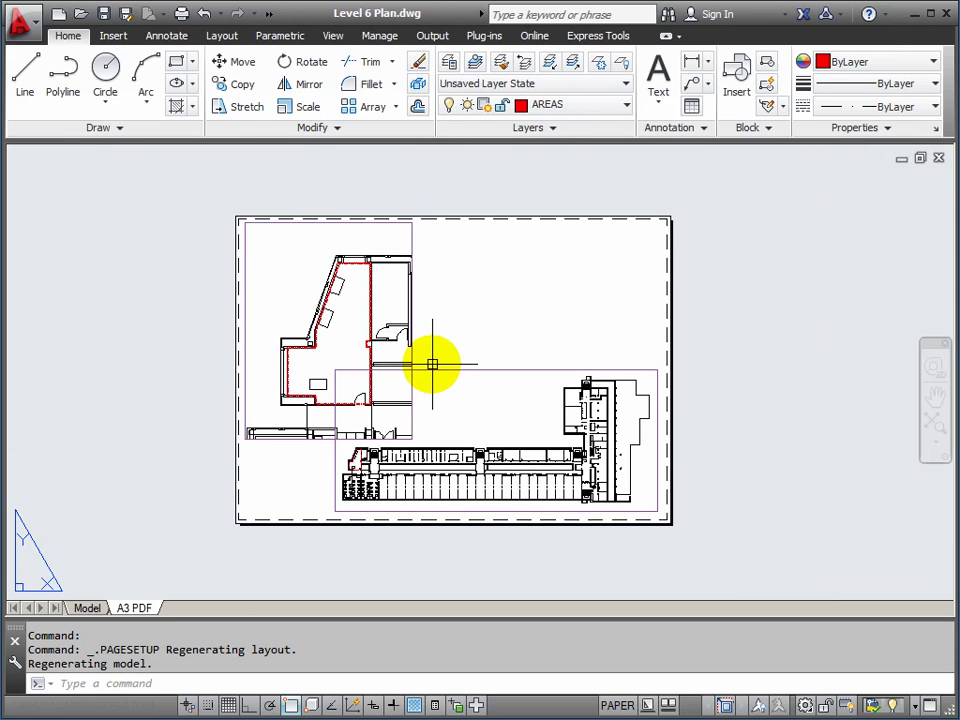
pyautogui.scroll(2, 432, 364)
pyautogui.scroll(-2, 430, 362)
pyautogui.moveTo(433, 360); pyautogui.dragTo(461, 354, button='middle')
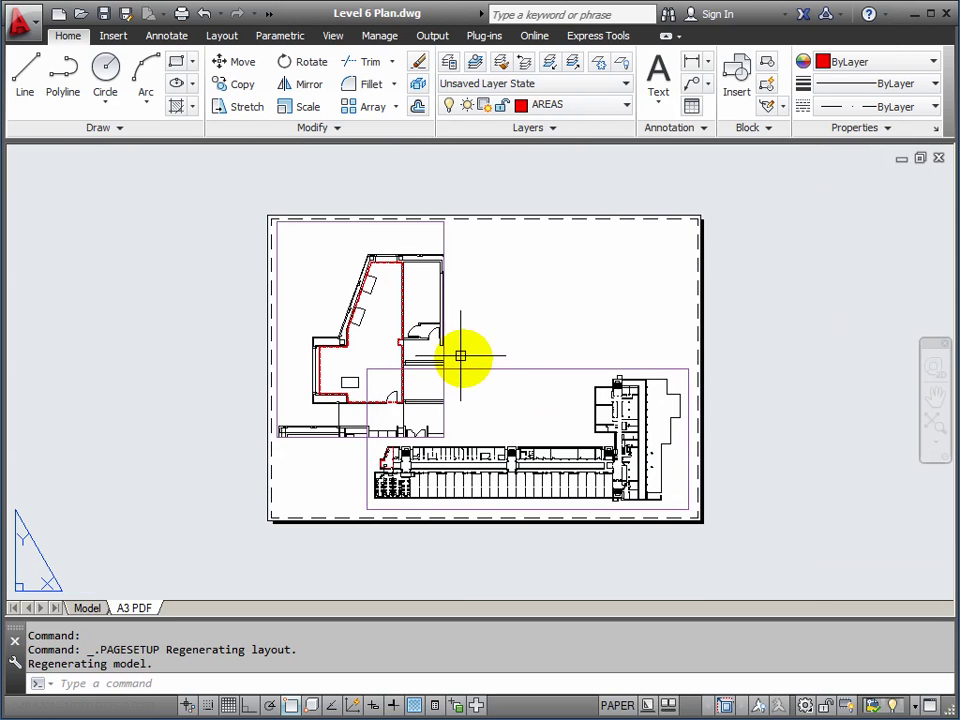
# Reopen the A3 PDF layout's page setup, toggle Display plot styles, and generate the plot preview.
pyautogui.rightClick(139, 605)
pyautogui.click(200, 719)
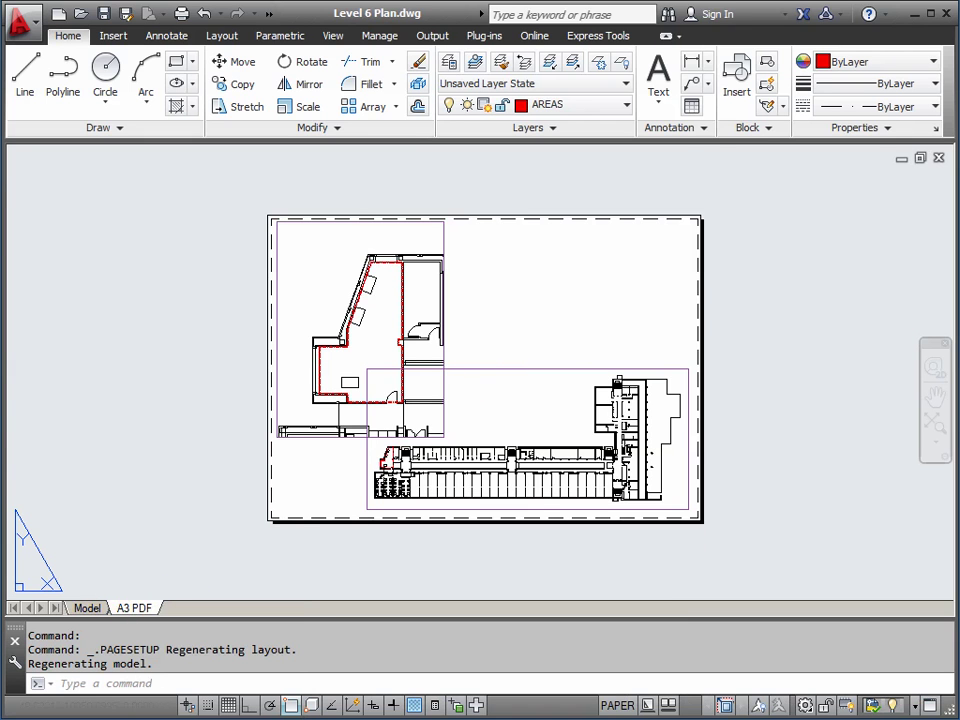
pyautogui.click(628, 334)
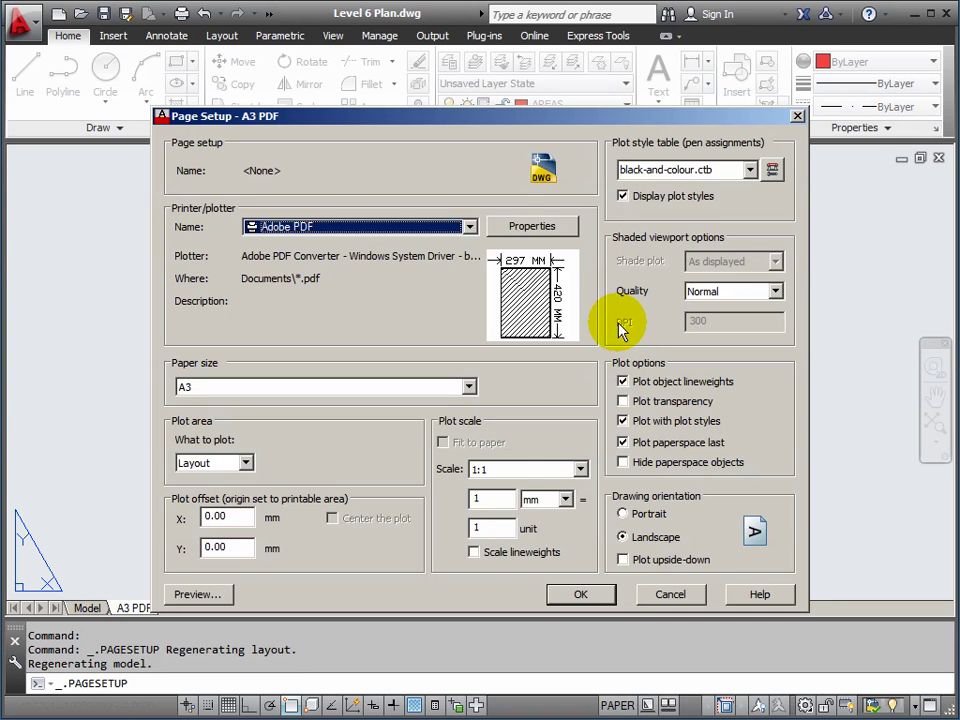
pyautogui.click(624, 196)
pyautogui.click(624, 196)
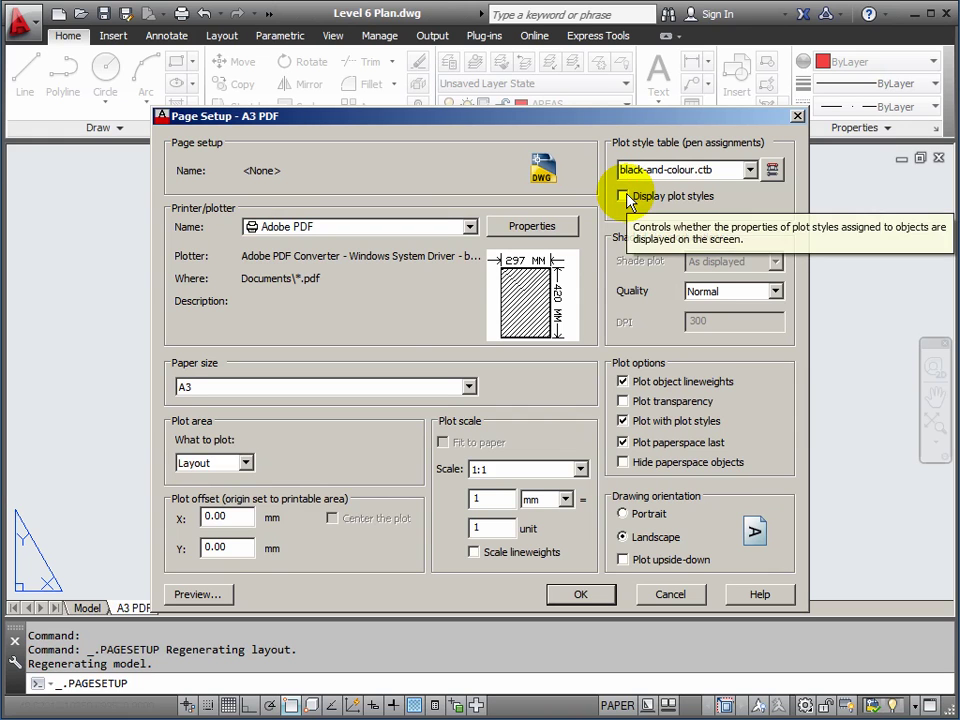
pyautogui.click(197, 594)
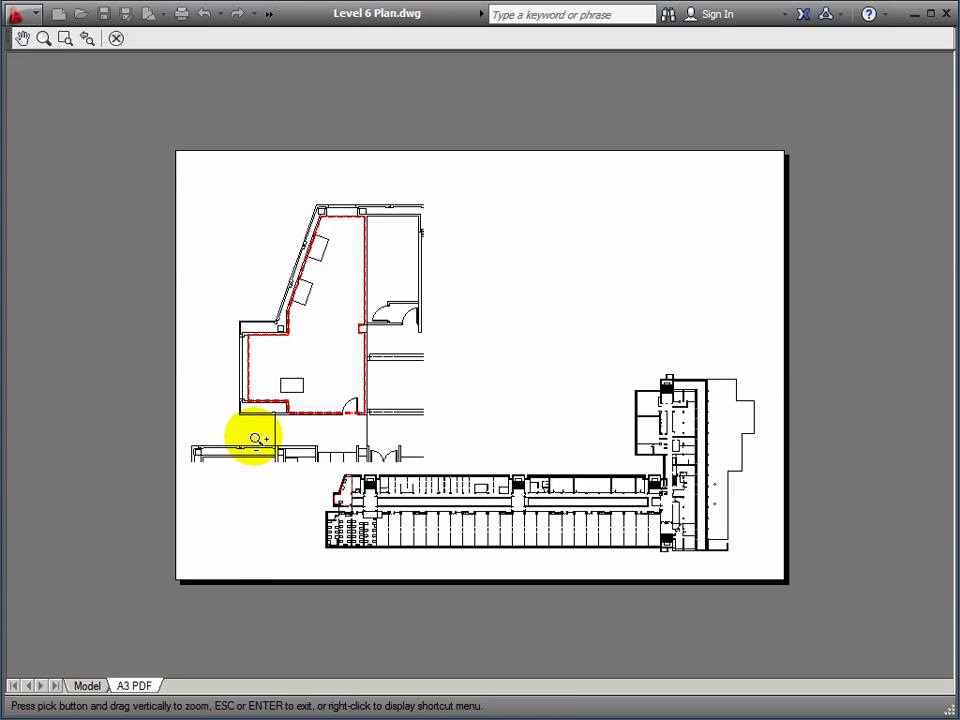
# Examine the previewed line thicknesses of the walls, column, furniture and red outline in the enlarged room plan.
pyautogui.scroll(6, 270, 324)
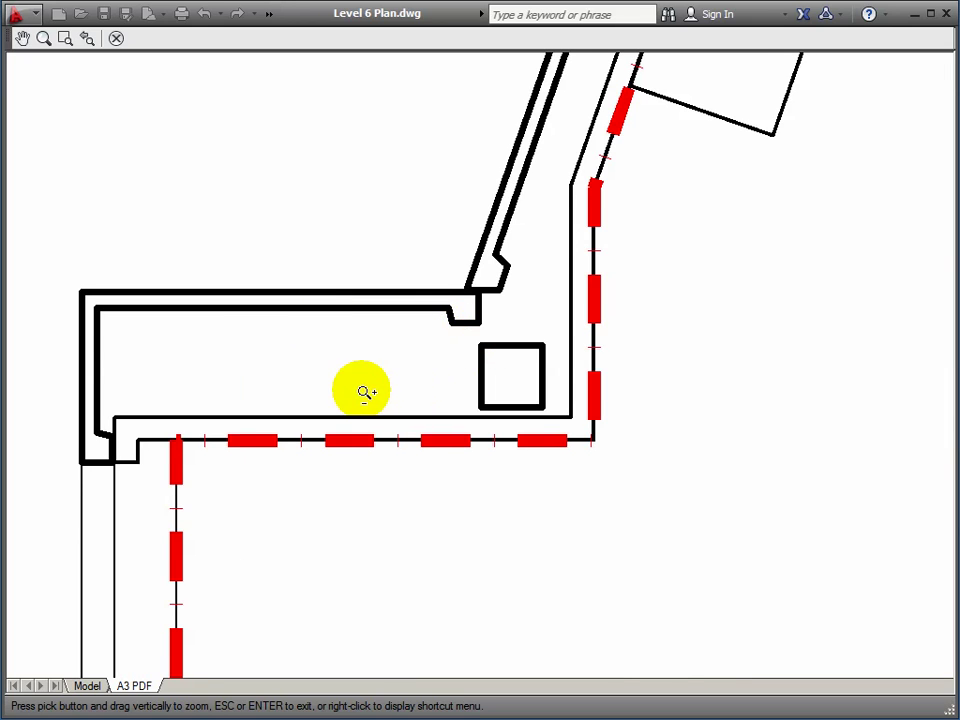
pyautogui.moveTo(364, 392); pyautogui.dragTo(336, 420, button='middle')
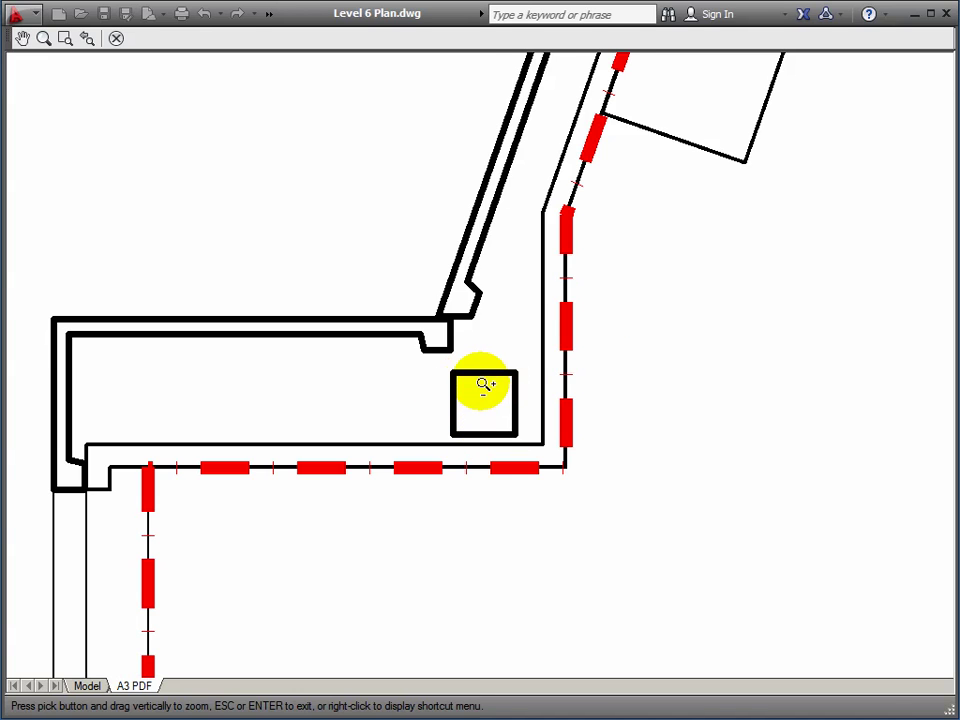
pyautogui.scroll(2, 484, 386)
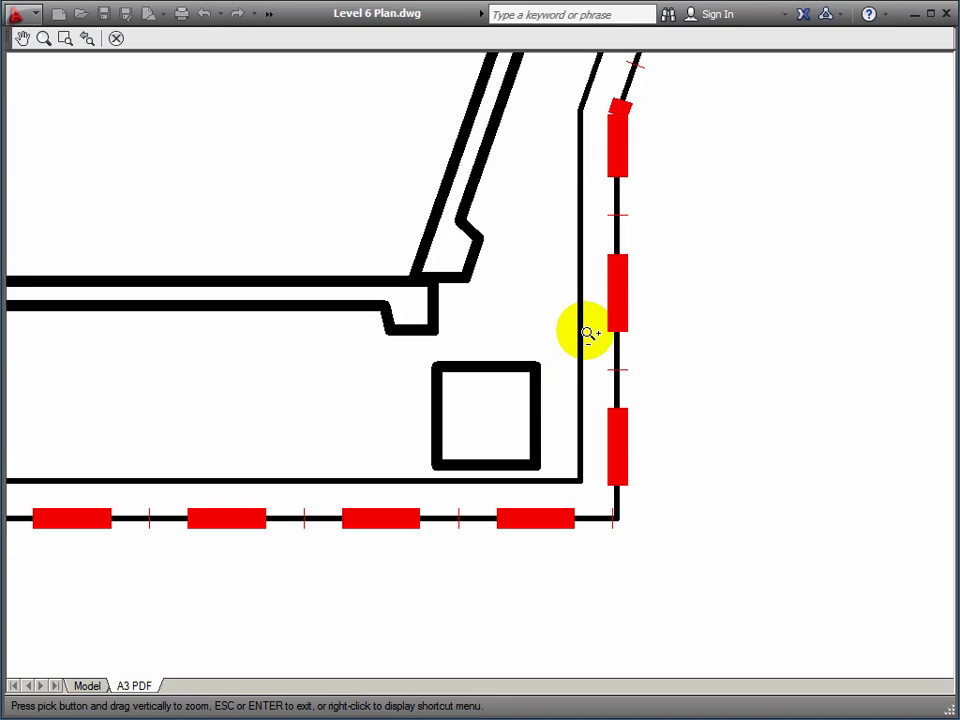
pyautogui.scroll(-2, 578, 322)
pyautogui.moveTo(726, 315); pyautogui.dragTo(493, 321, button='middle')
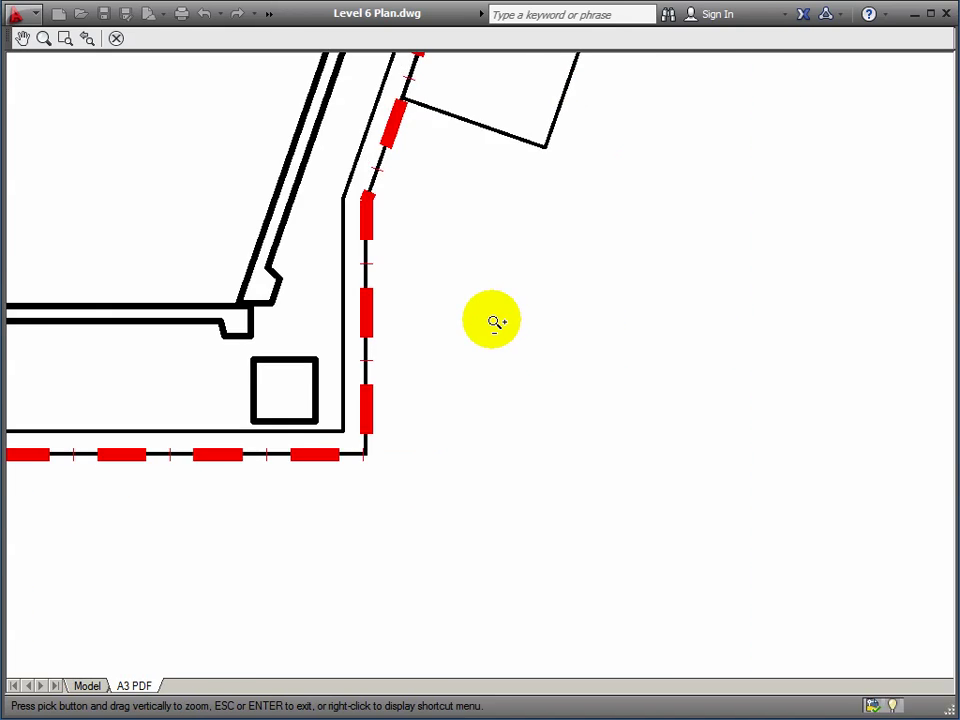
pyautogui.scroll(-3, 529, 409)
pyautogui.scroll(6, 462, 356)
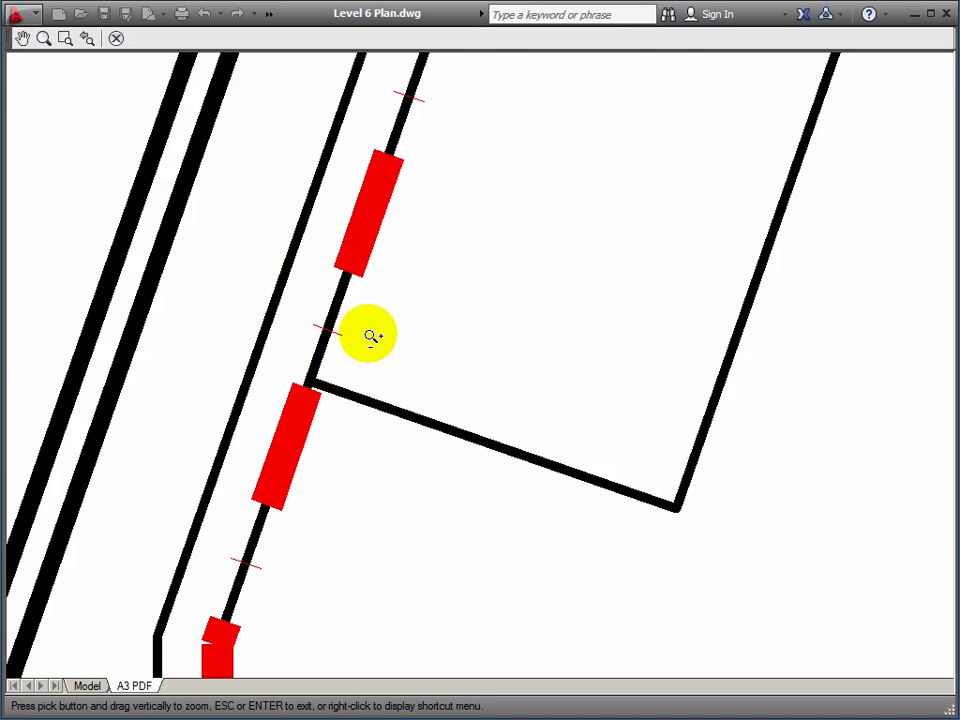
# Compare the previewed line thicknesses of the staircase and its surrounding walls in the smaller overall floor plan.
pyautogui.scroll(-6, 368, 342)
pyautogui.moveTo(531, 386)
pyautogui.mouseDown(button='middle')
pyautogui.moveTo(540, 381)
pyautogui.moveTo(484, 368)
pyautogui.mouseUp(button='middle')
pyautogui.moveTo(514, 514); pyautogui.dragTo(590, 262, button='middle')
pyautogui.moveTo(618, 489); pyautogui.dragTo(609, 385, button='middle')
pyautogui.scroll(5, 572, 480)
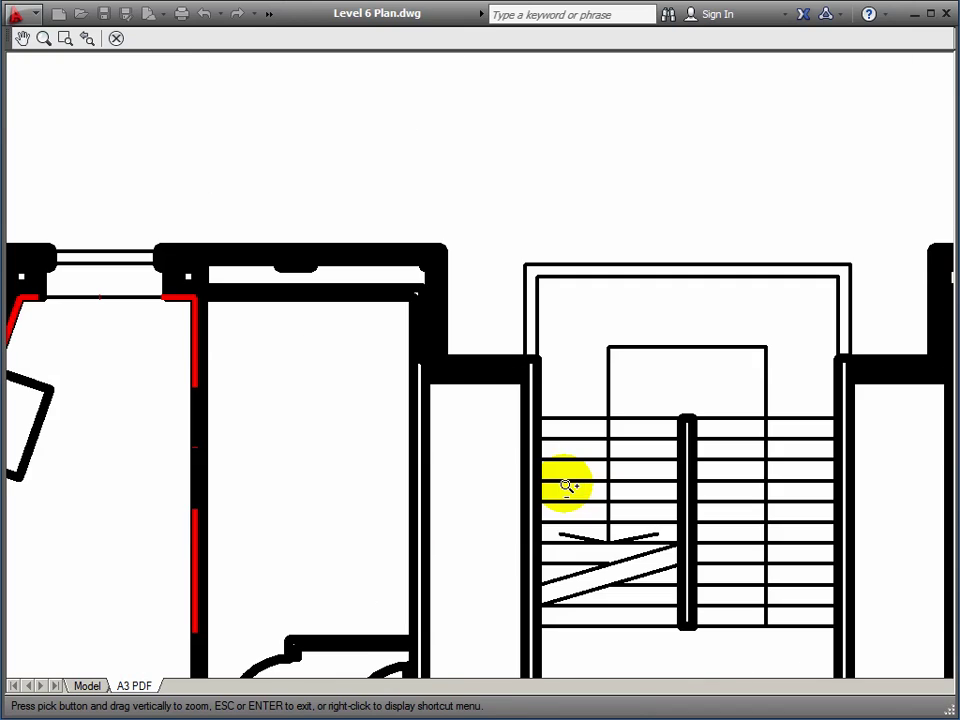
pyautogui.scroll(-2, 565, 483)
pyautogui.moveTo(540, 487); pyautogui.dragTo(543, 412, button='middle')
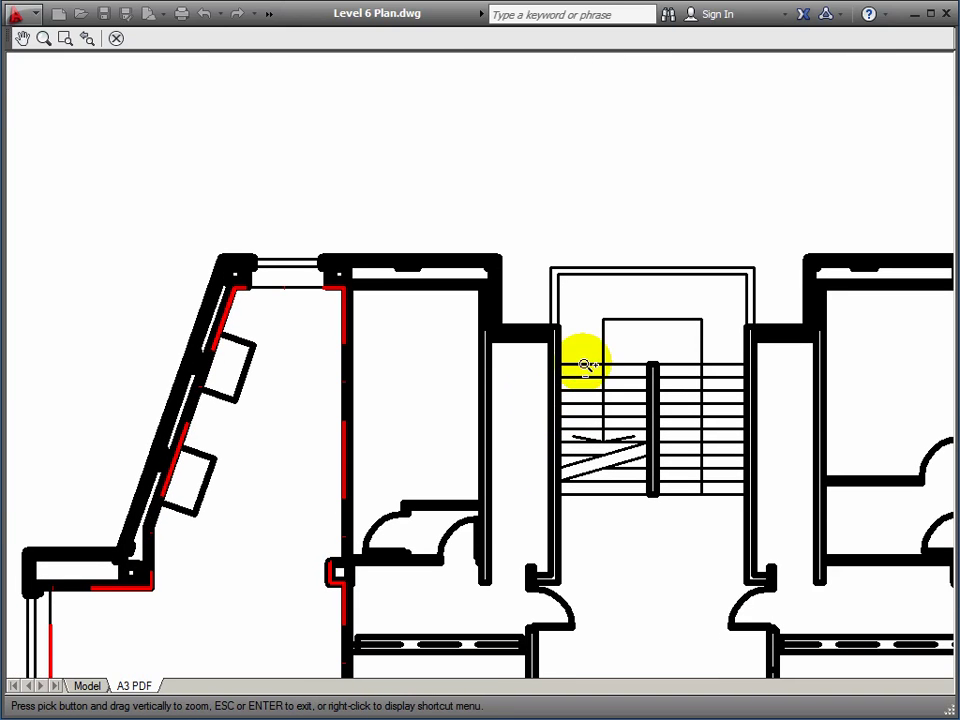
pyautogui.scroll(-5, 572, 352)
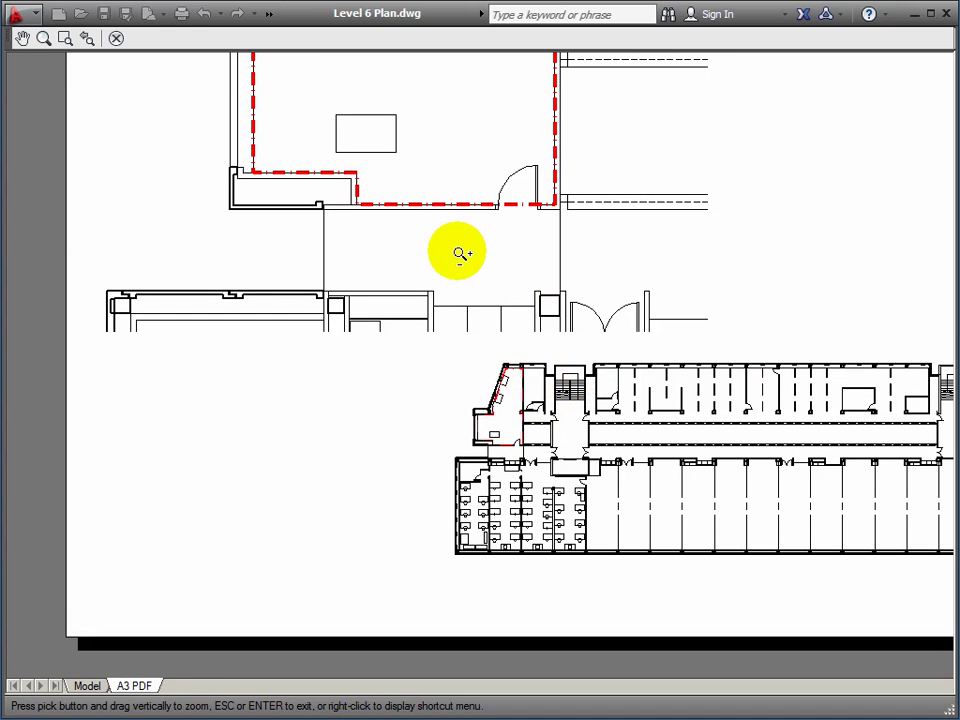
pyautogui.scroll(3, 560, 392)
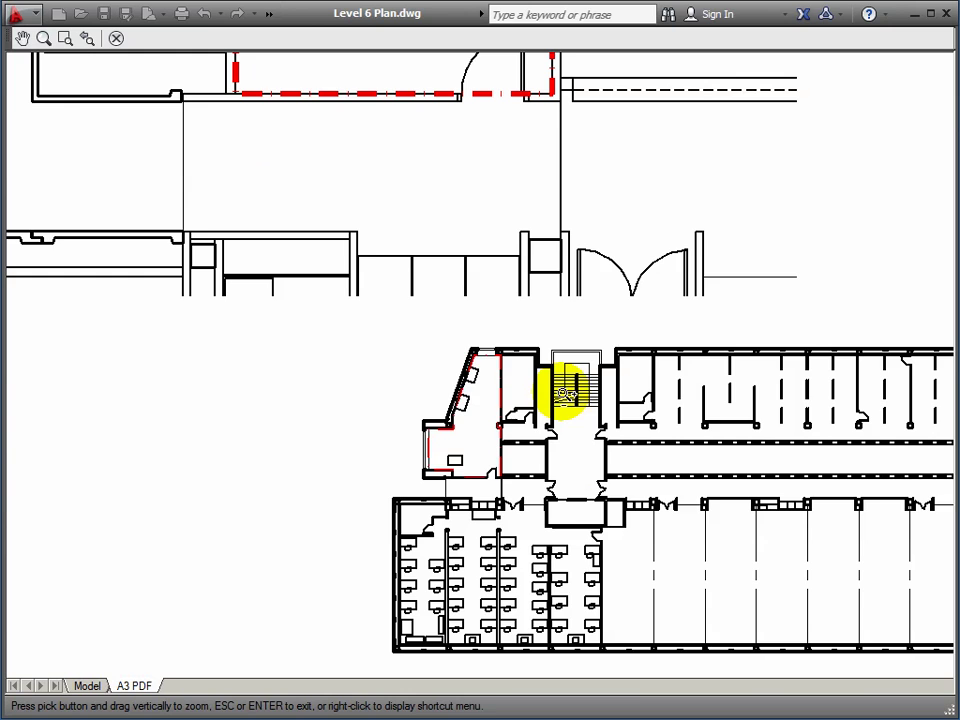
pyautogui.scroll(3, 561, 392)
pyautogui.scroll(-2, 585, 377)
pyautogui.scroll(3, 580, 372)
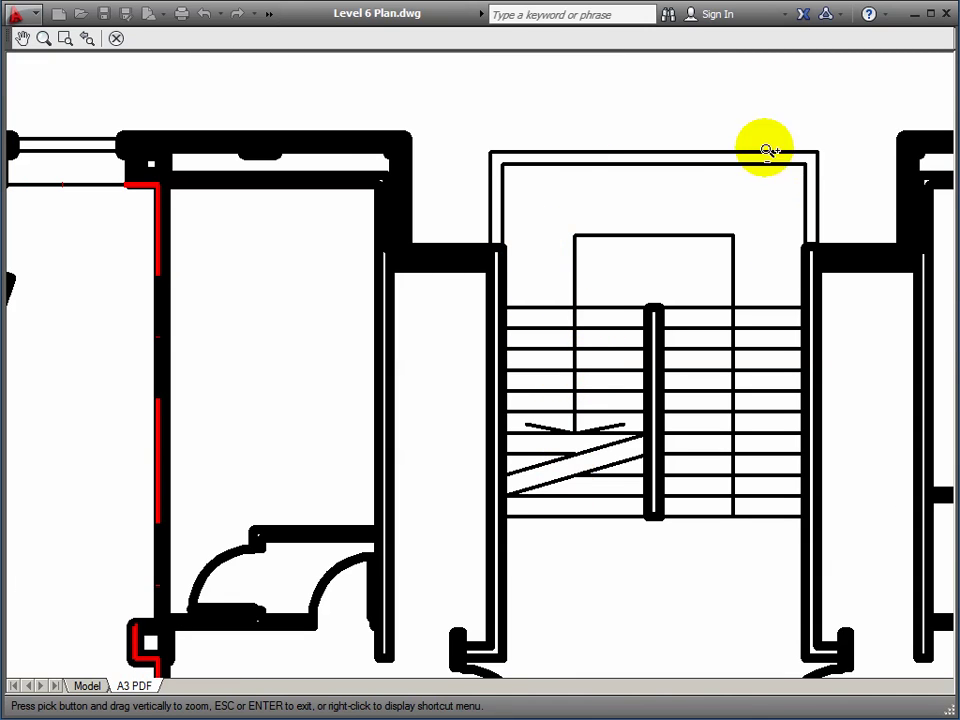
pyautogui.scroll(-5, 528, 330)
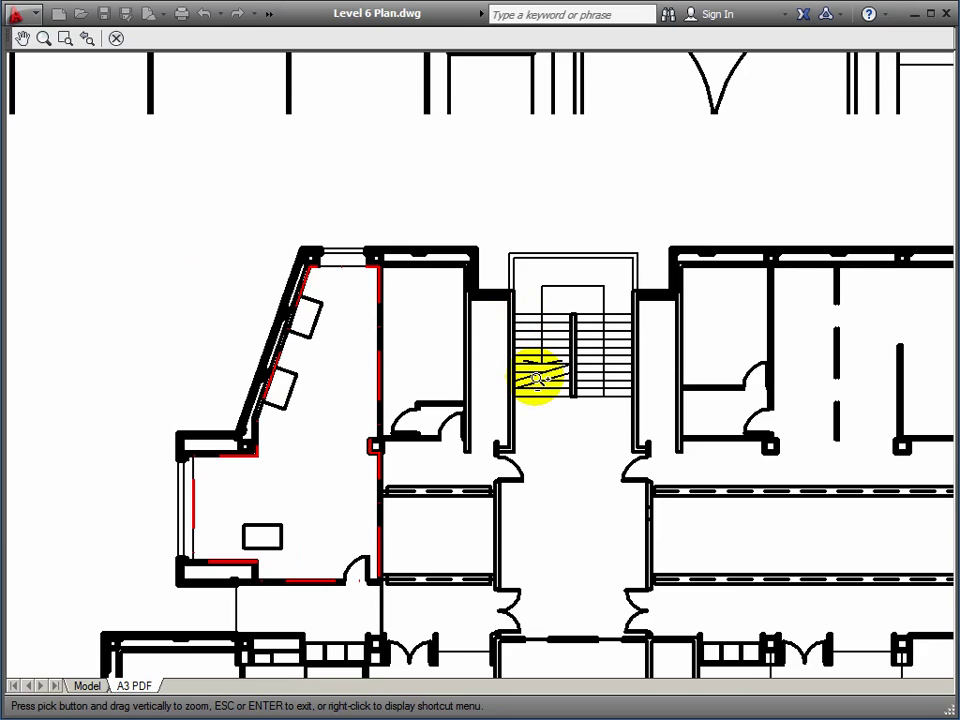
# Inspect the red dash-dot room outline in the enlarged plan's preview and review both plan views on the sheet.
pyautogui.scroll(-3, 536, 375)
pyautogui.moveTo(536, 375)
pyautogui.mouseDown(button='middle')
pyautogui.moveTo(546, 379)
pyautogui.moveTo(461, 283)
pyautogui.mouseUp(button='middle')
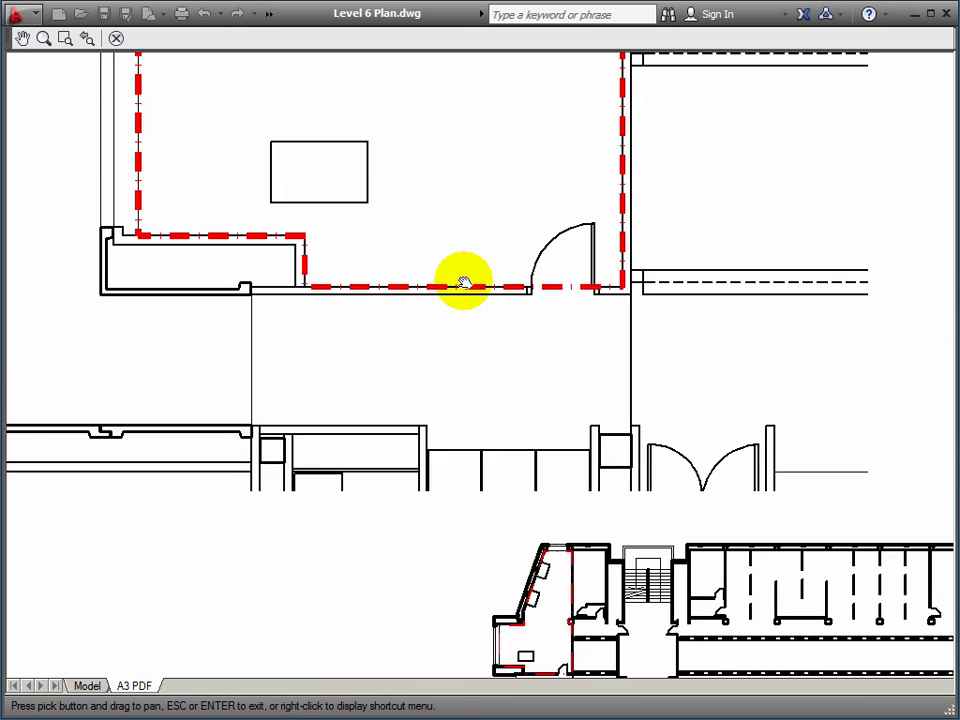
pyautogui.scroll(5, 444, 392)
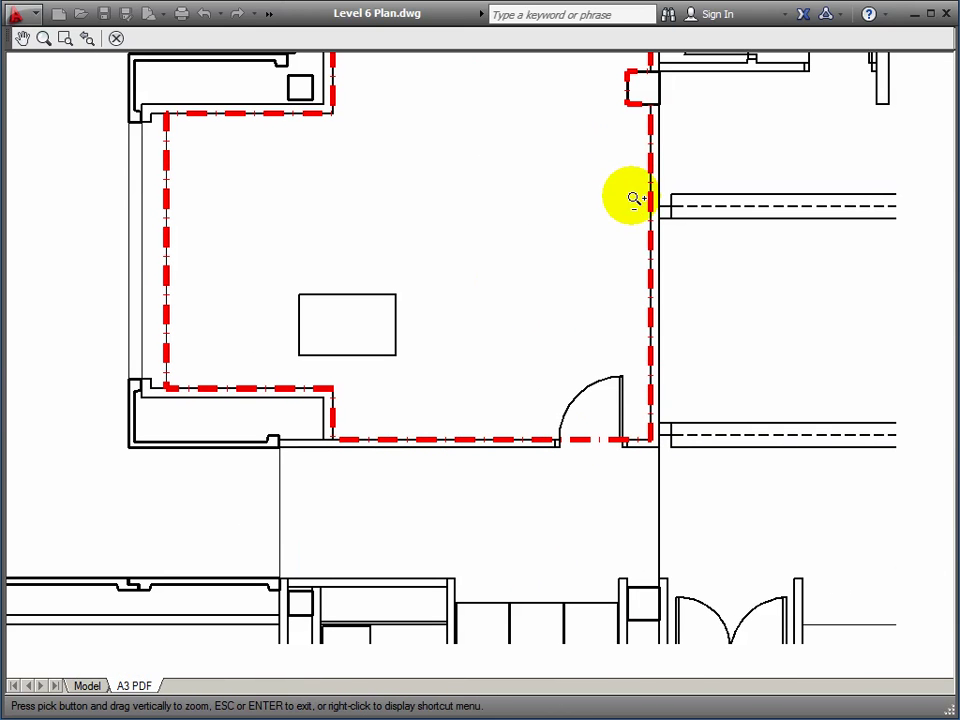
pyautogui.scroll(4, 154, 264)
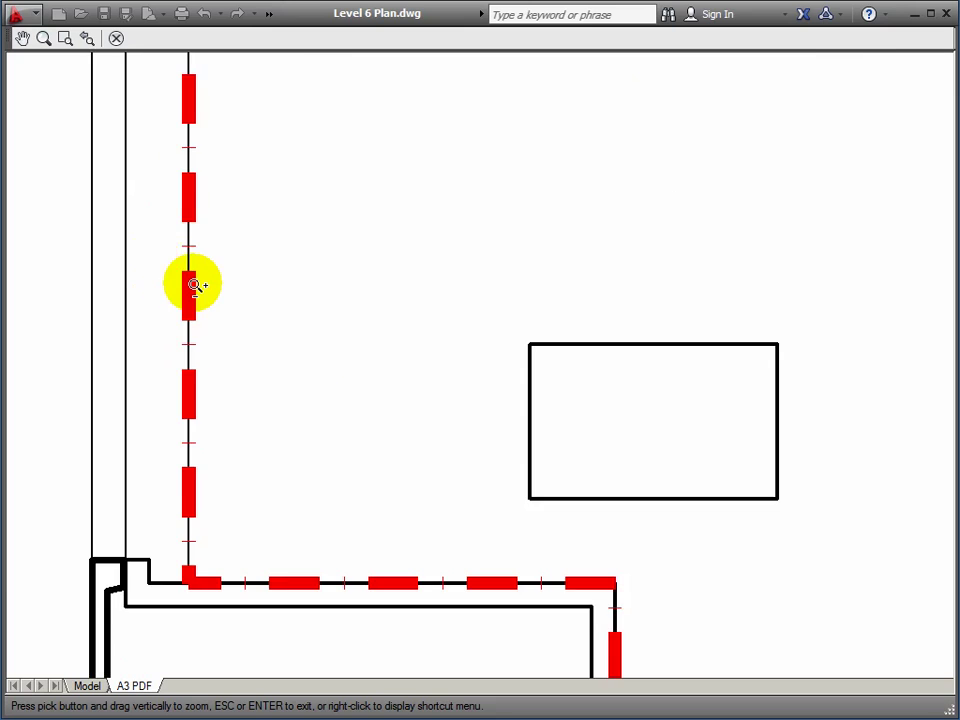
pyautogui.scroll(2, 197, 285)
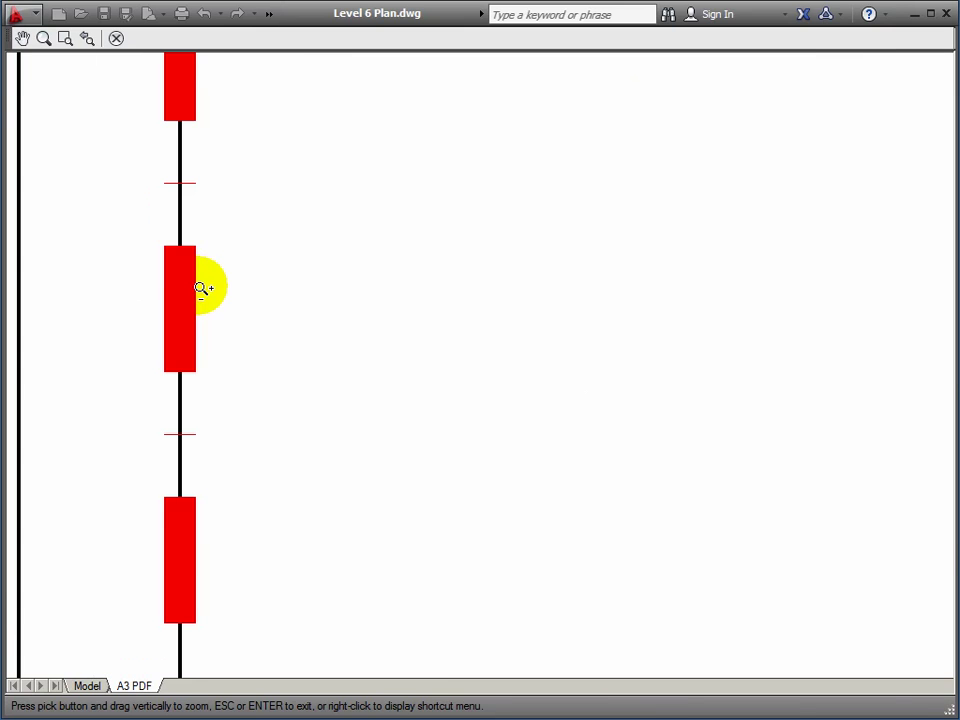
pyautogui.scroll(-5, 200, 288)
pyautogui.scroll(-3, 270, 292)
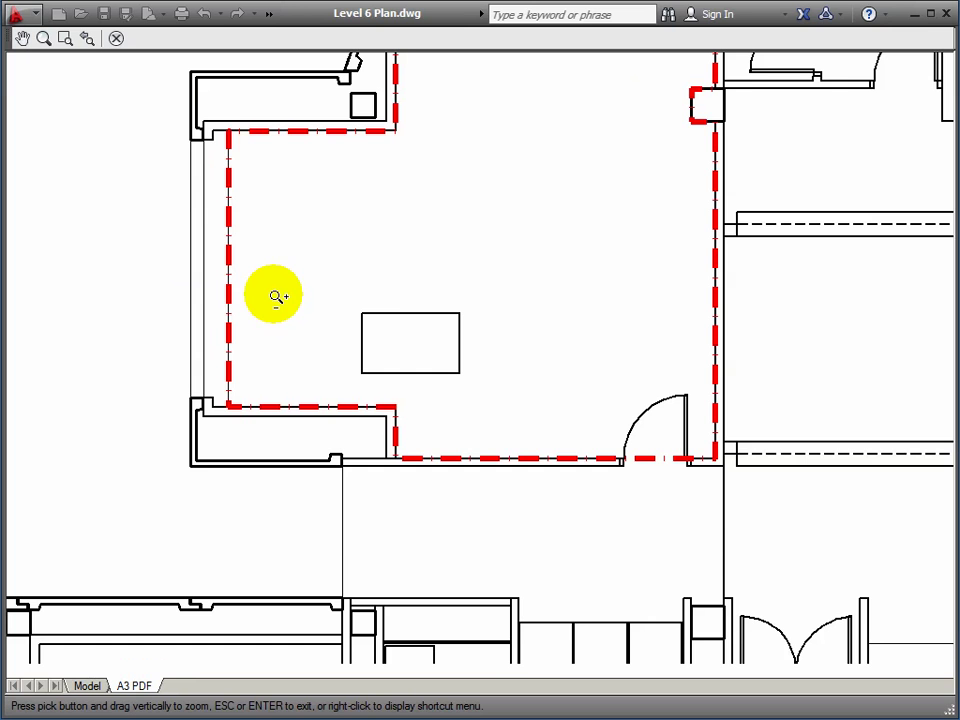
pyautogui.scroll(-5, 440, 262)
pyautogui.moveTo(456, 251); pyautogui.dragTo(432, 325, button='middle')
pyautogui.moveTo(432, 325); pyautogui.dragTo(341, 312)
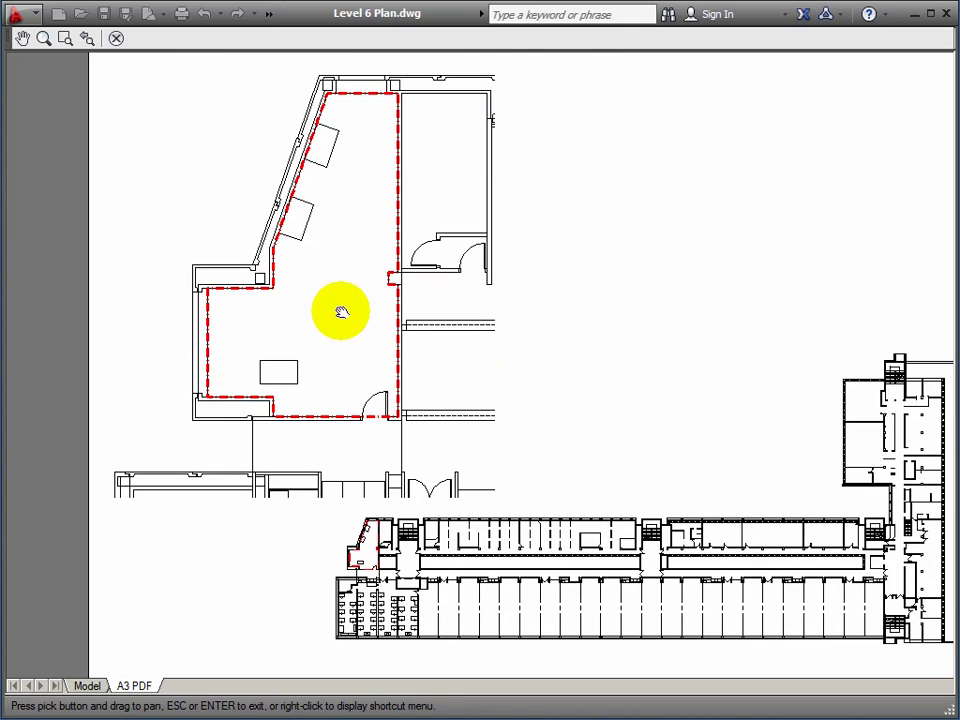
pyautogui.moveTo(364, 315)
pyautogui.mouseDown(button='middle')
pyautogui.moveTo(373, 313)
pyautogui.moveTo(347, 313)
pyautogui.moveTo(360, 312)
pyautogui.moveTo(369, 289)
pyautogui.moveTo(369, 255)
pyautogui.mouseUp(button='middle')
pyautogui.scroll(-2, 359, 312)
pyautogui.scroll(2, 369, 289)
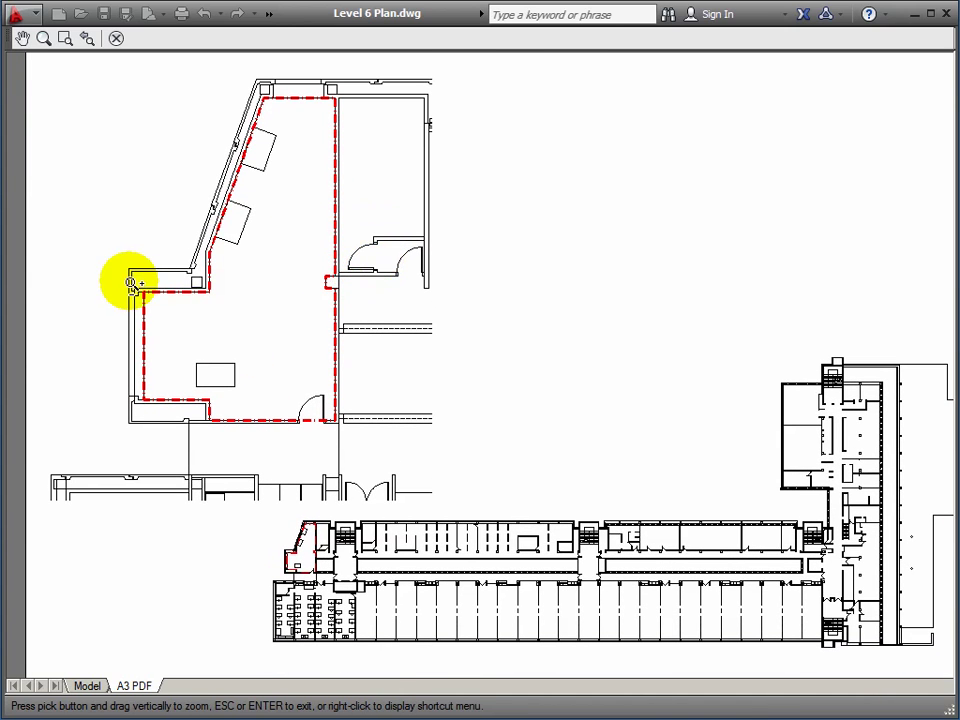
# Inspect the external wall corner beside the column in the preview, exit it and accept the A3 PDF page setup.
pyautogui.scroll(5, 130, 280)
pyautogui.scroll(5, 227, 268)
pyautogui.moveTo(227, 268)
pyautogui.mouseDown(button='middle')
pyautogui.moveTo(334, 281)
pyautogui.moveTo(331, 325)
pyautogui.mouseUp(button='middle')
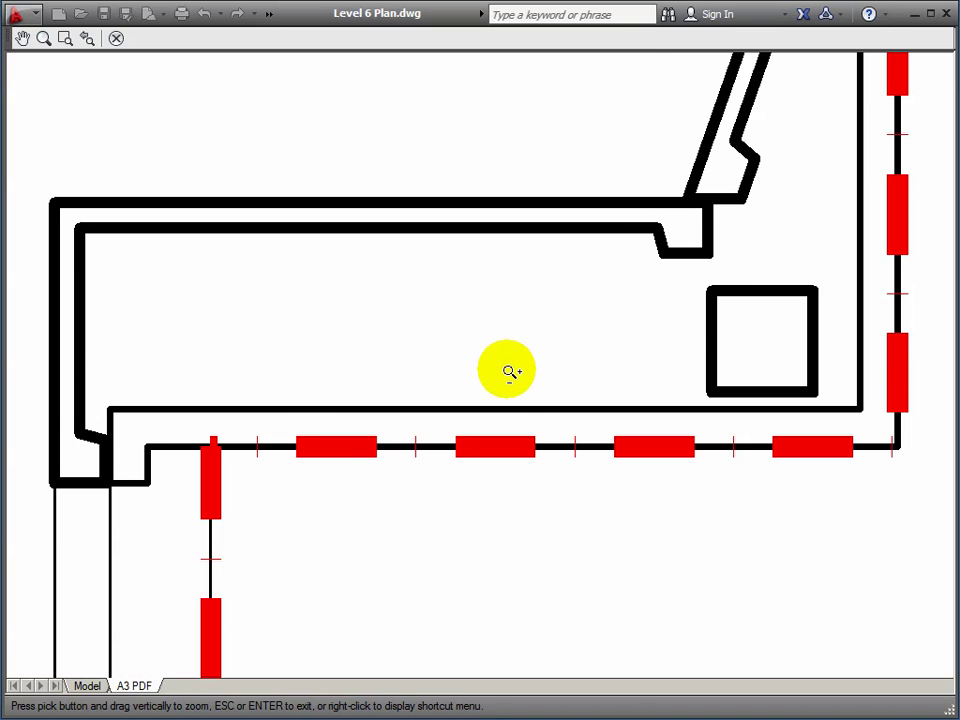
pyautogui.scroll(-2, 573, 307)
pyautogui.rightClick(560, 294)
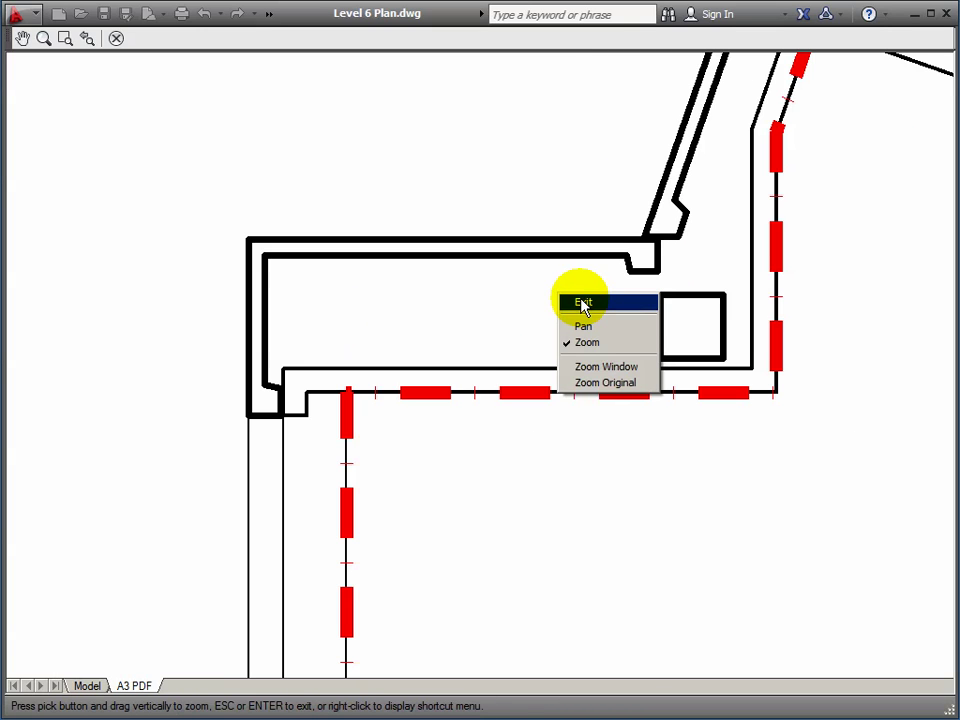
pyautogui.click(583, 303)
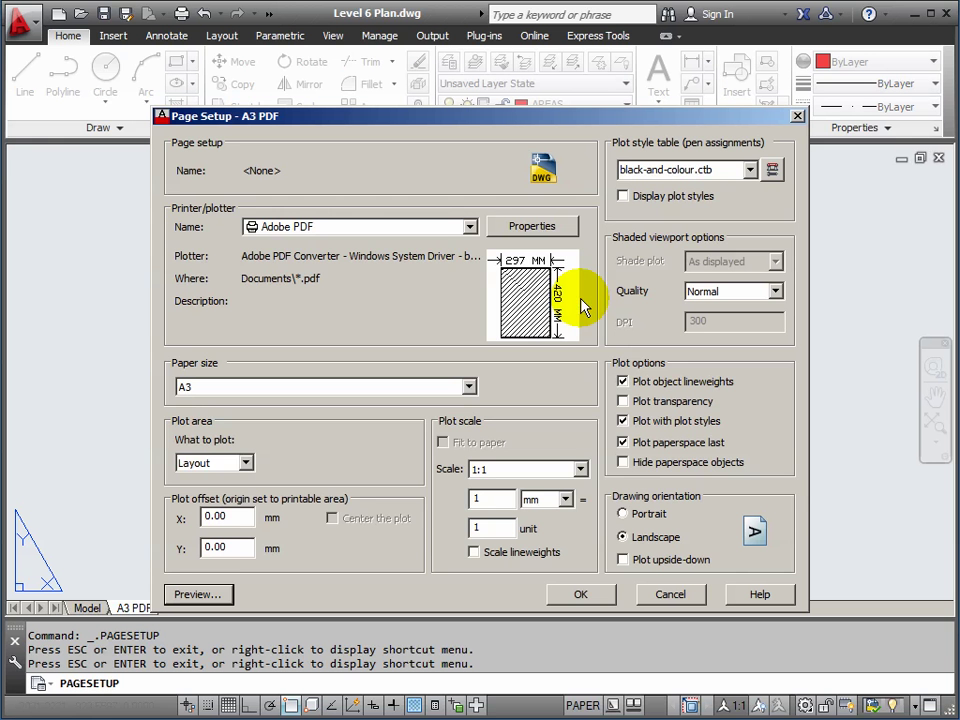
pyautogui.click(578, 597)
pyautogui.click(559, 553)
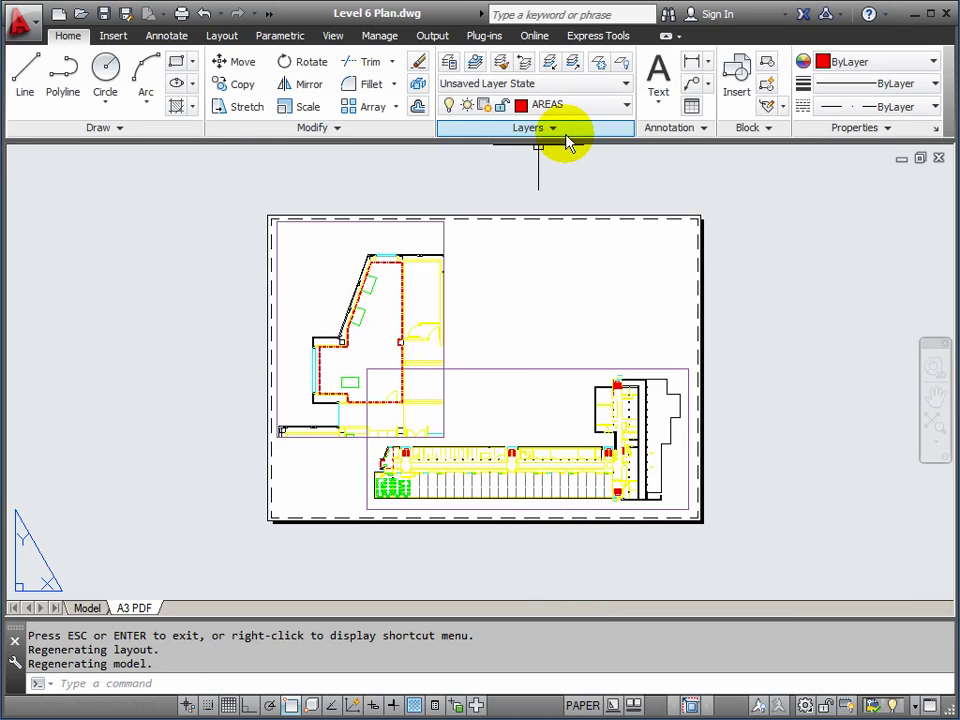
# Change the EXTL_PNLS layer's colour to blue (index colour 5) and check the external panels in the enlarged plan.
pyautogui.click(622, 105)
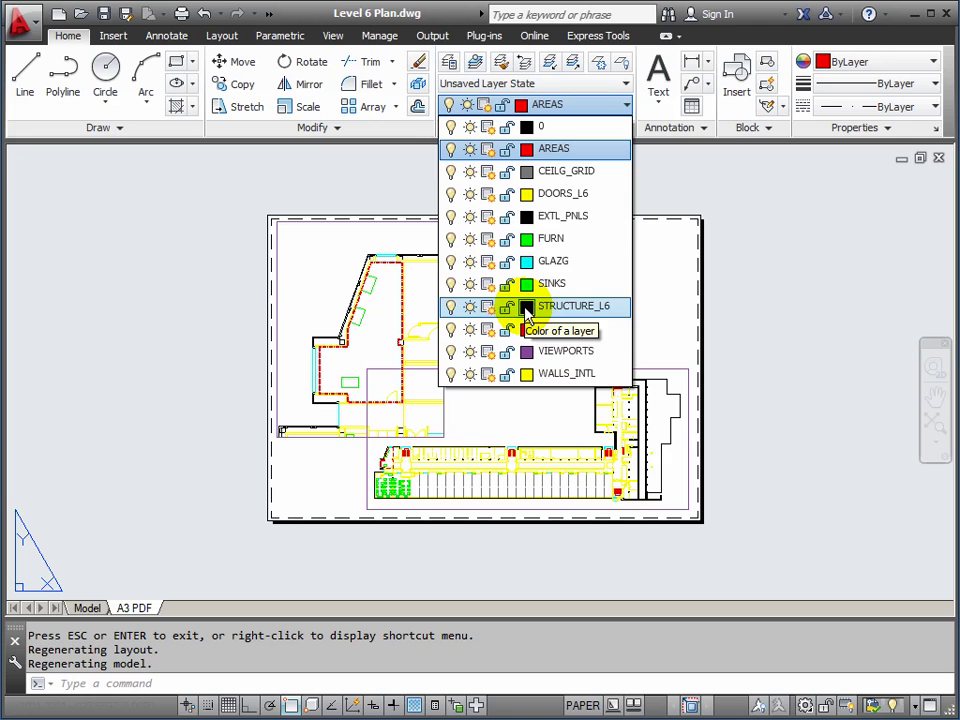
pyautogui.click(527, 225)
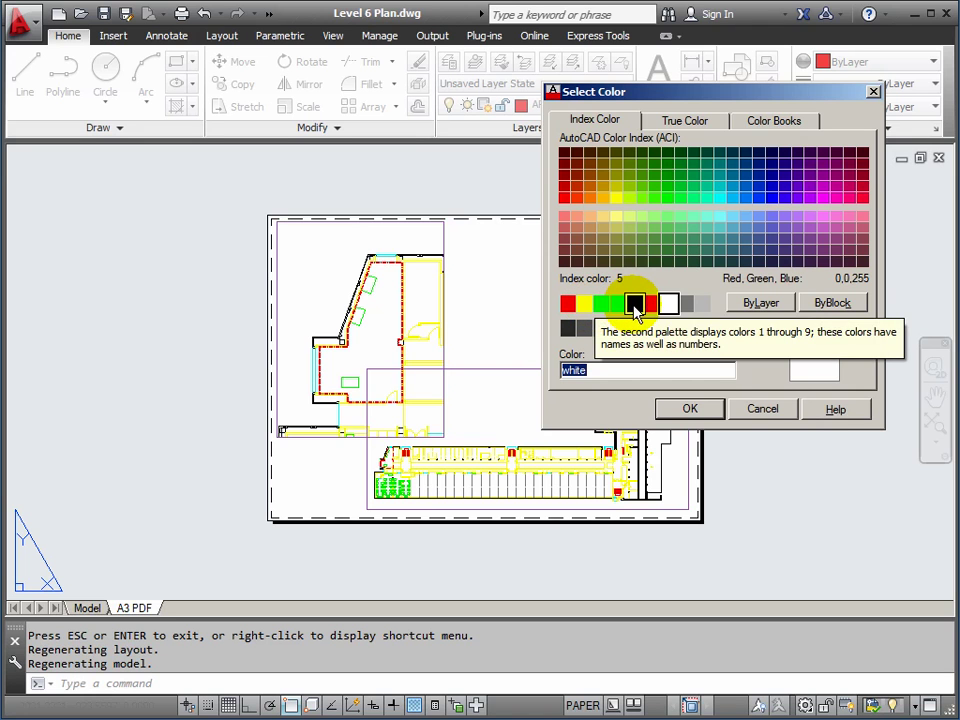
pyautogui.click(635, 305)
pyautogui.click(690, 410)
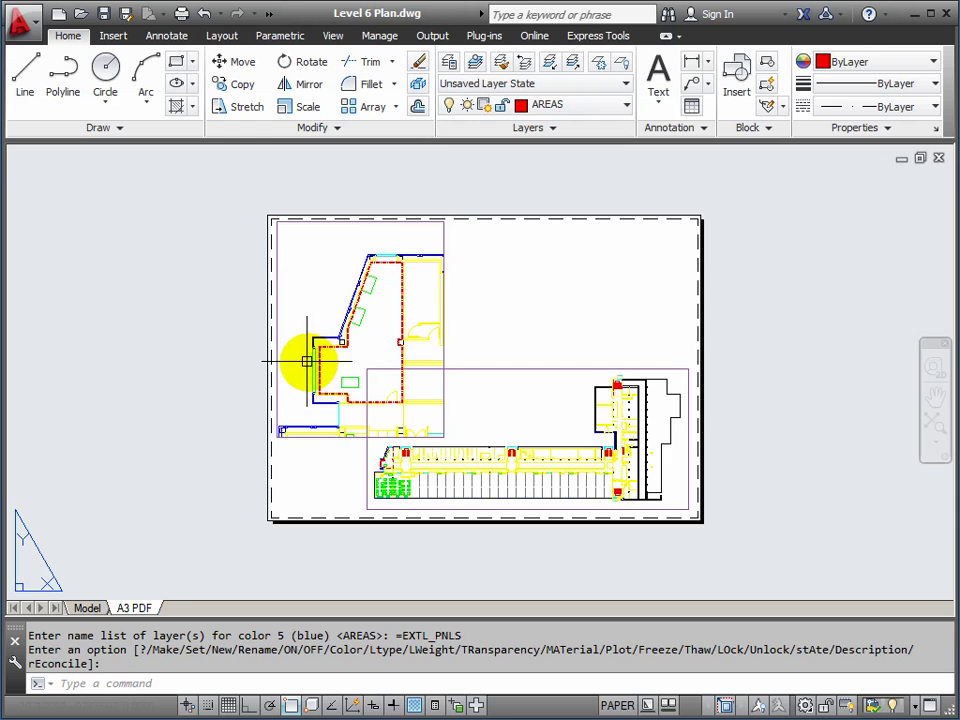
pyautogui.scroll(5, 312, 341)
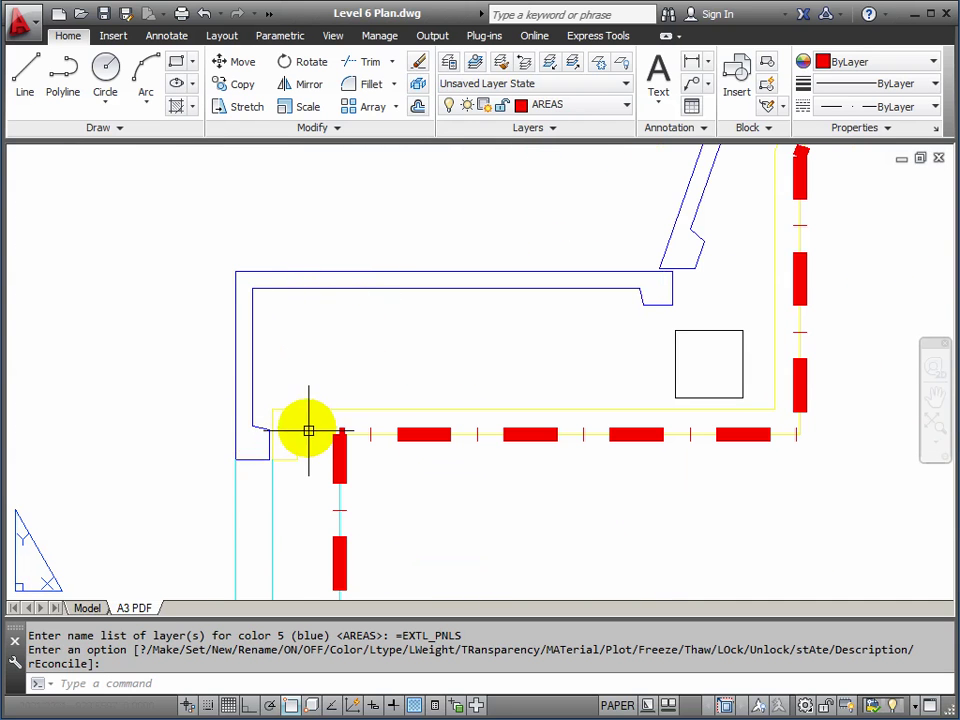
pyautogui.scroll(-4, 345, 421)
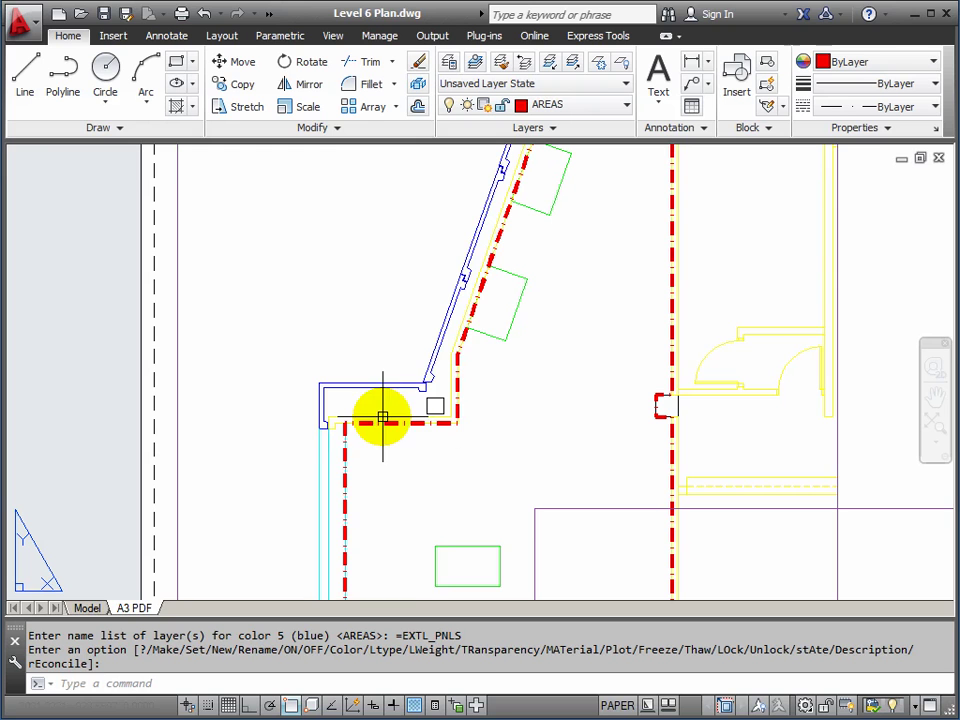
# Generate a plot preview of the A3 PDF layout and enlarge the external wall corner beside the column.
pyautogui.rightClick(140, 610)
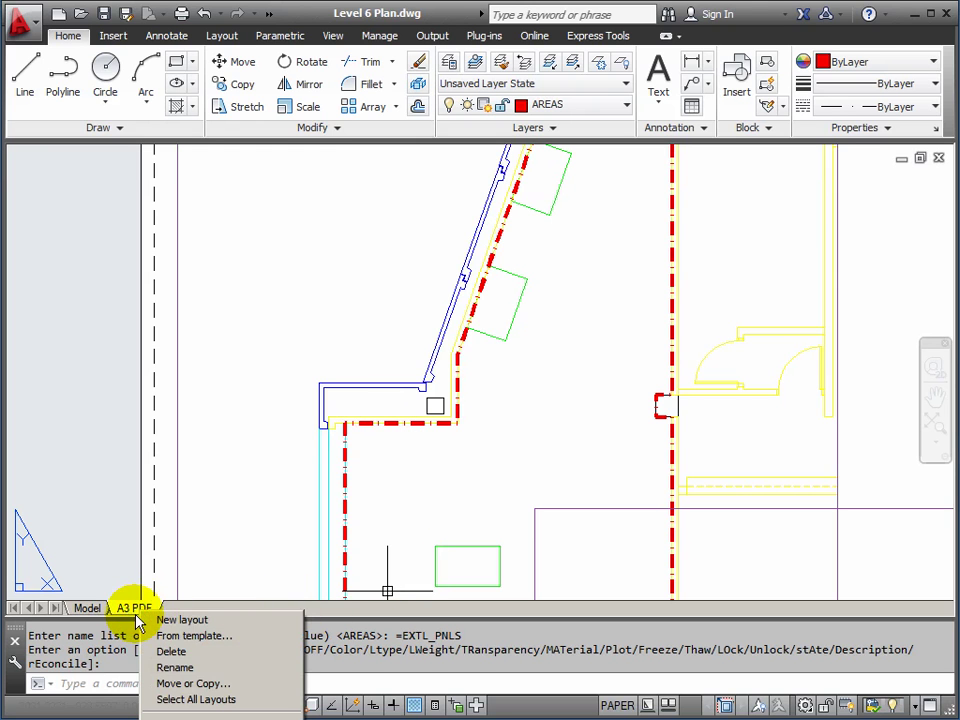
pyautogui.click(282, 663)
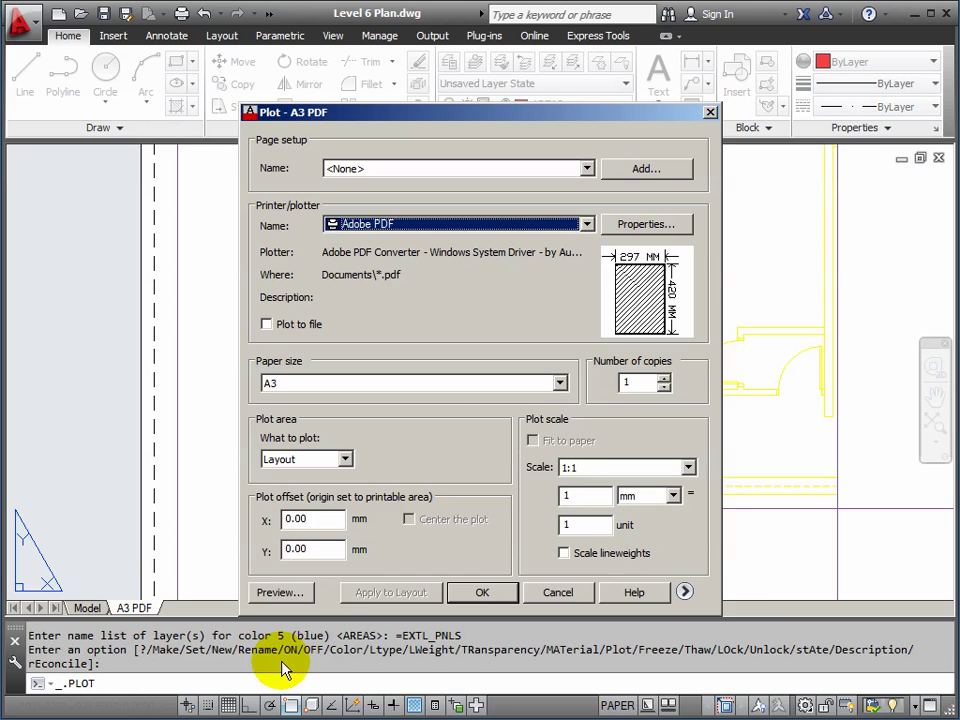
pyautogui.click(287, 593)
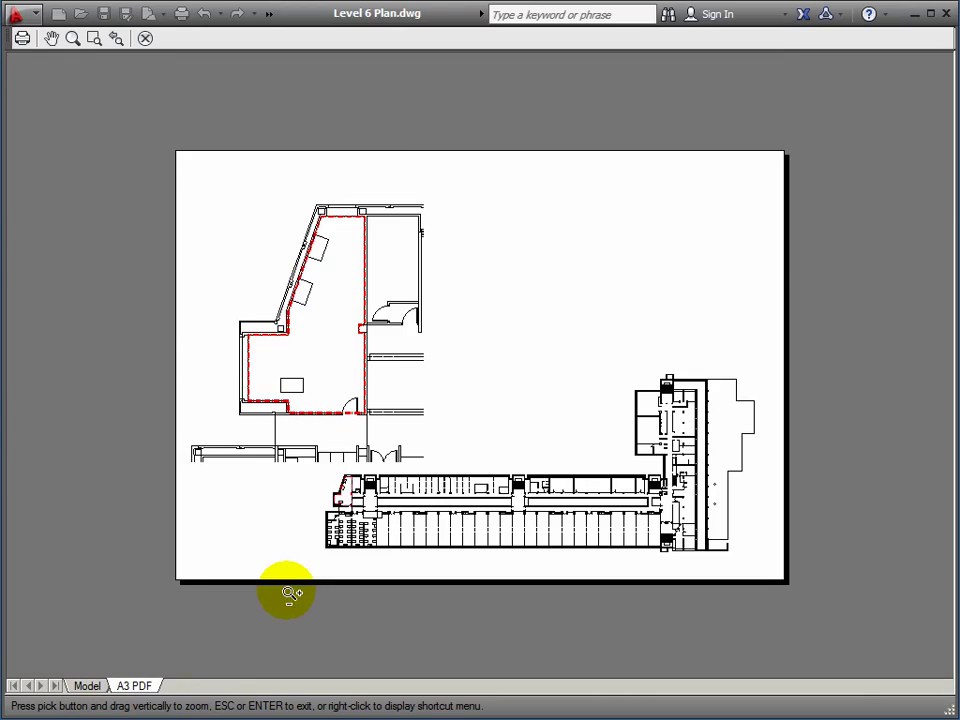
pyautogui.scroll(5, 253, 320)
pyautogui.scroll(6, 245, 289)
pyautogui.moveTo(240, 285)
pyautogui.mouseDown(button='middle')
pyautogui.moveTo(559, 334)
pyautogui.moveTo(493, 343)
pyautogui.mouseUp(button='middle')
pyautogui.rightClick(493, 343)
pyautogui.click(525, 405)
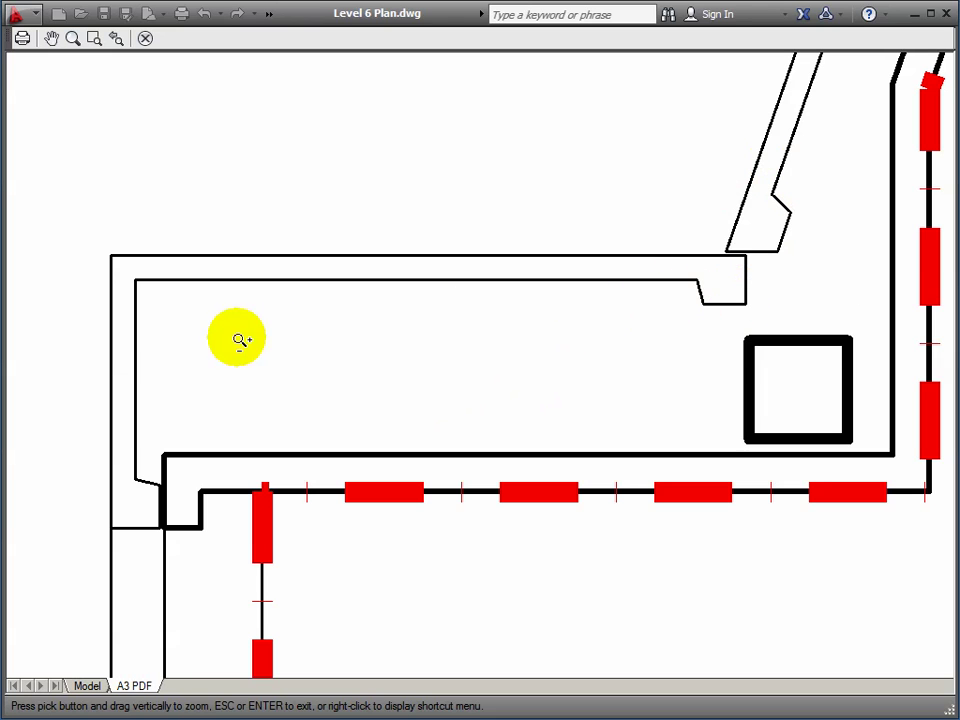
# Compare the previewed line thicknesses of the external panels, internal walls, glazing and columns, and leave the preview without plotting.
pyautogui.scroll(2, 145, 490)
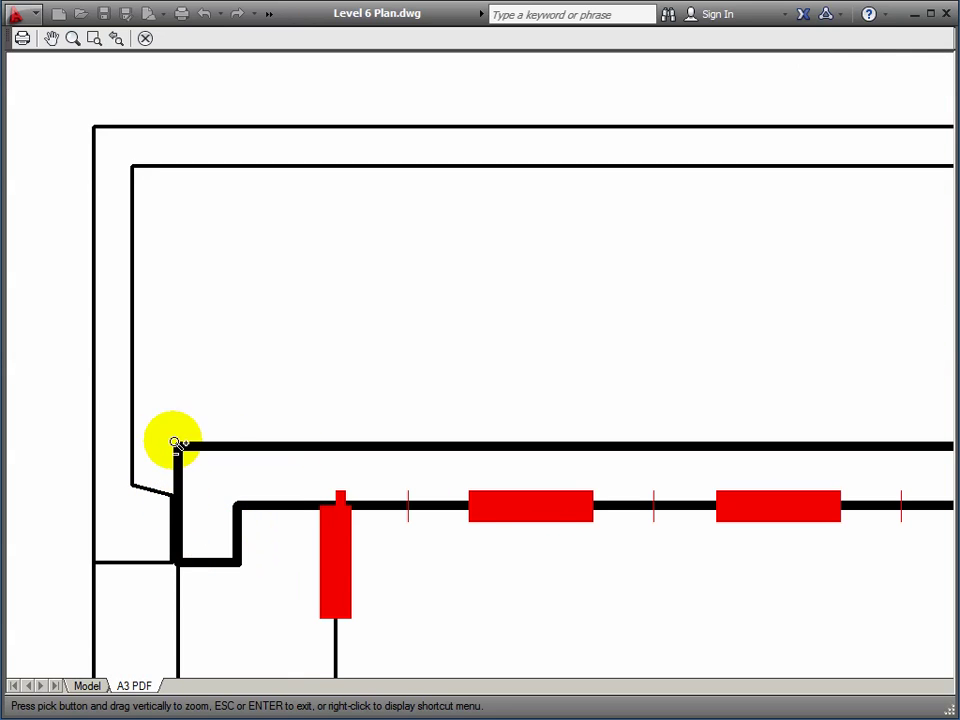
pyautogui.scroll(-3, 300, 444)
pyautogui.moveTo(398, 422); pyautogui.dragTo(493, 332, button='middle')
pyautogui.scroll(-3, 427, 346)
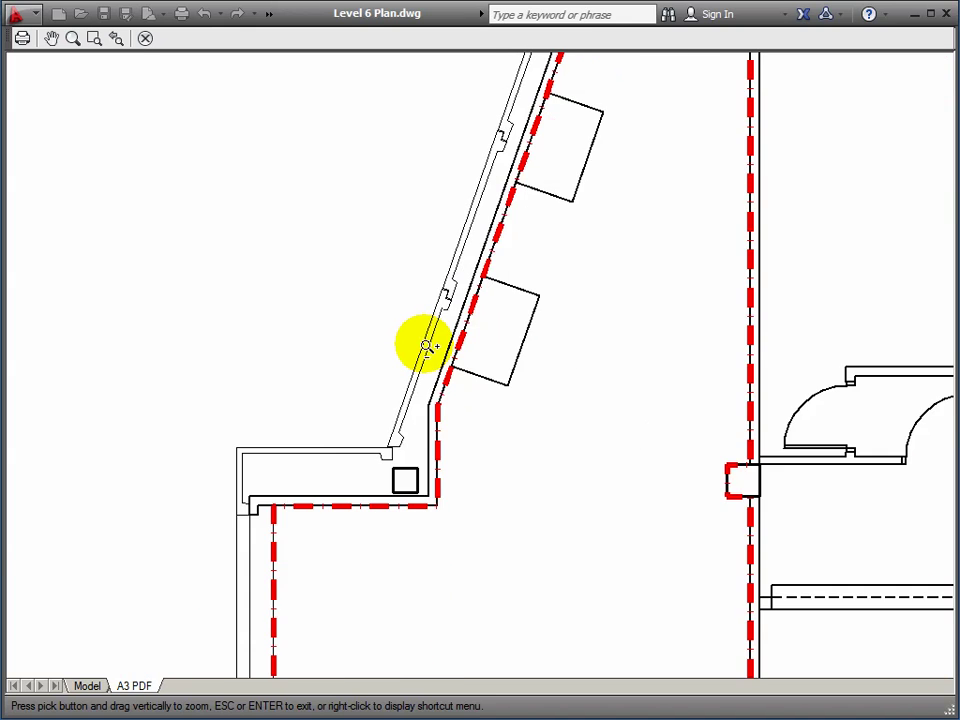
pyautogui.scroll(-2, 427, 346)
pyautogui.scroll(5, 529, 156)
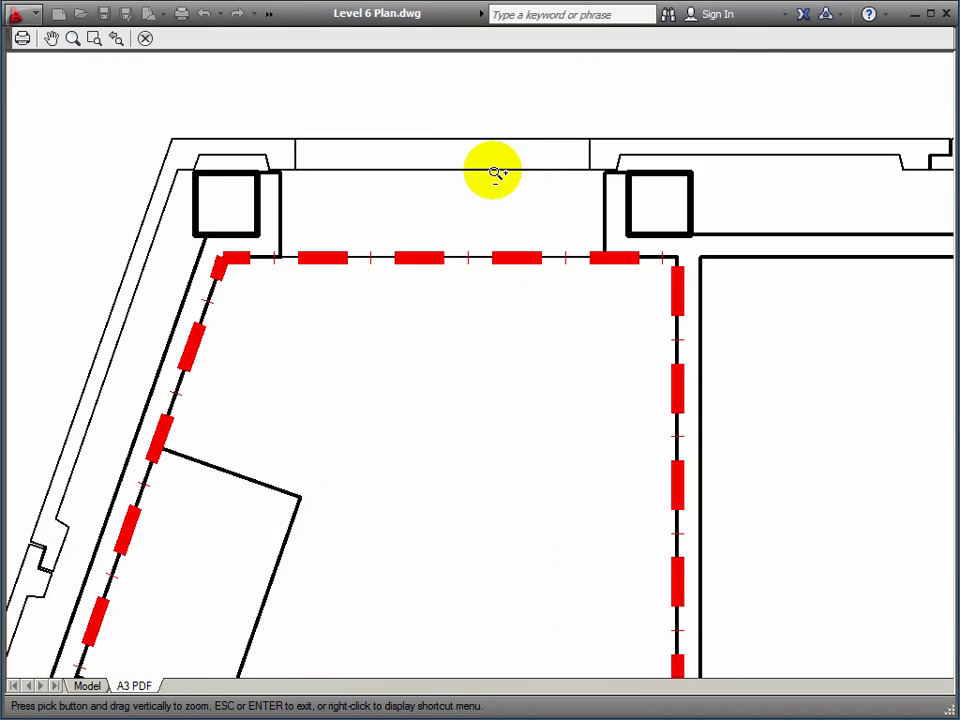
pyautogui.scroll(-5, 493, 173)
pyautogui.scroll(3, 414, 289)
pyautogui.moveTo(379, 281); pyautogui.dragTo(291, 205, button='middle')
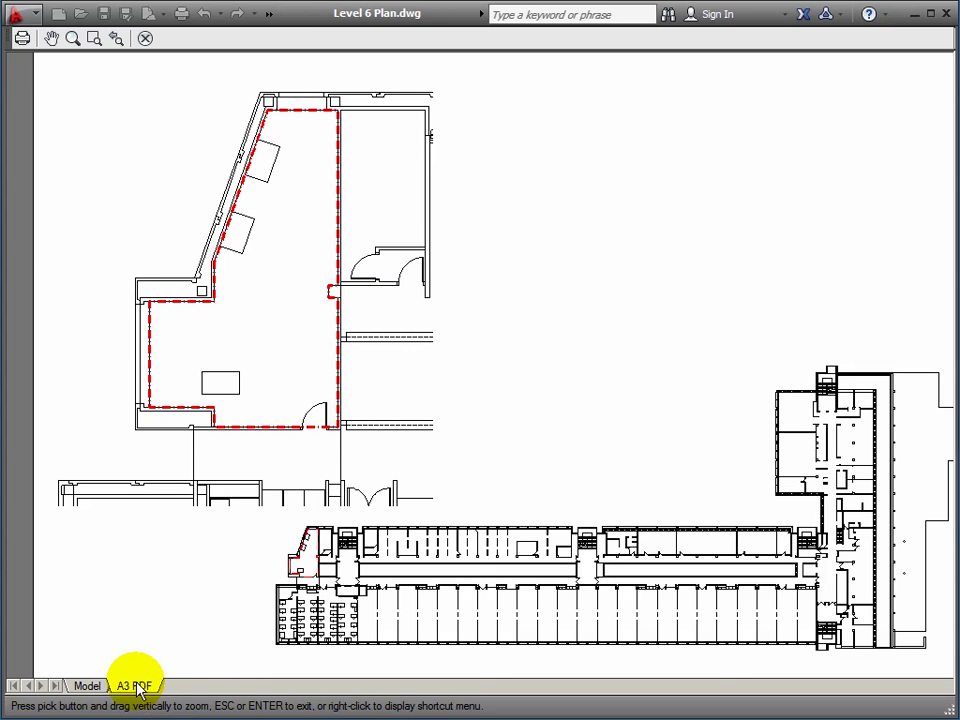
pyautogui.rightClick(491, 339)
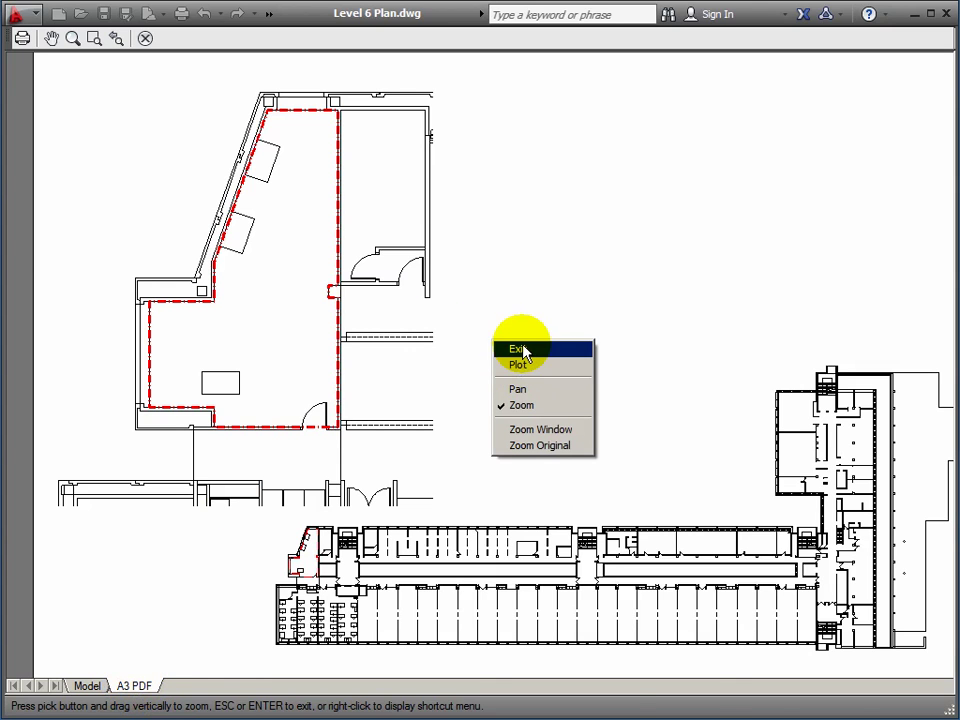
pyautogui.click(522, 349)
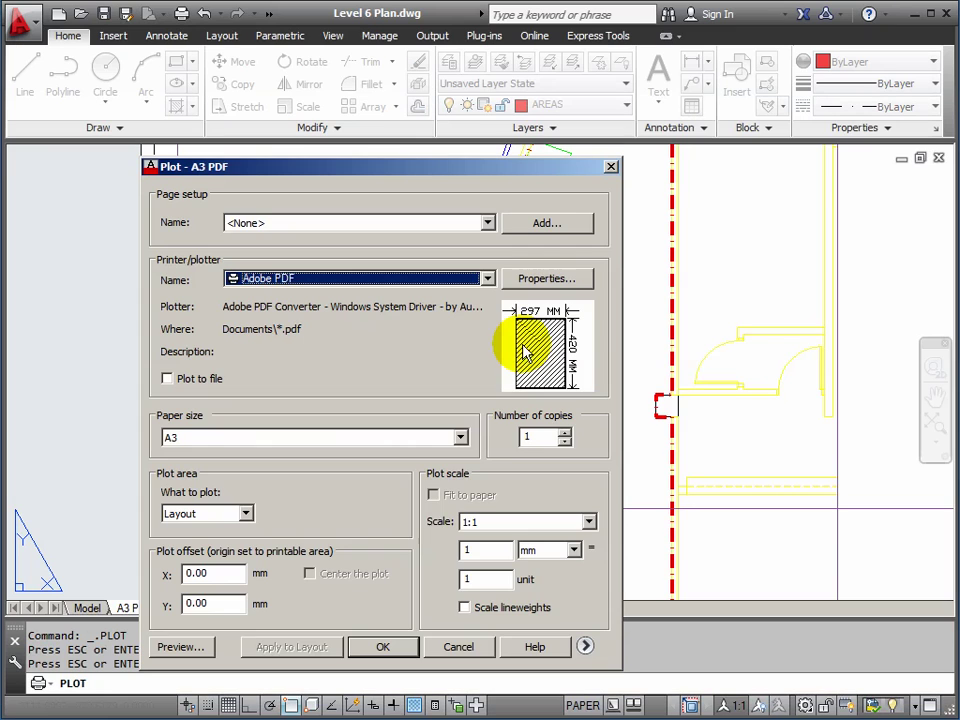
pyautogui.click(460, 647)
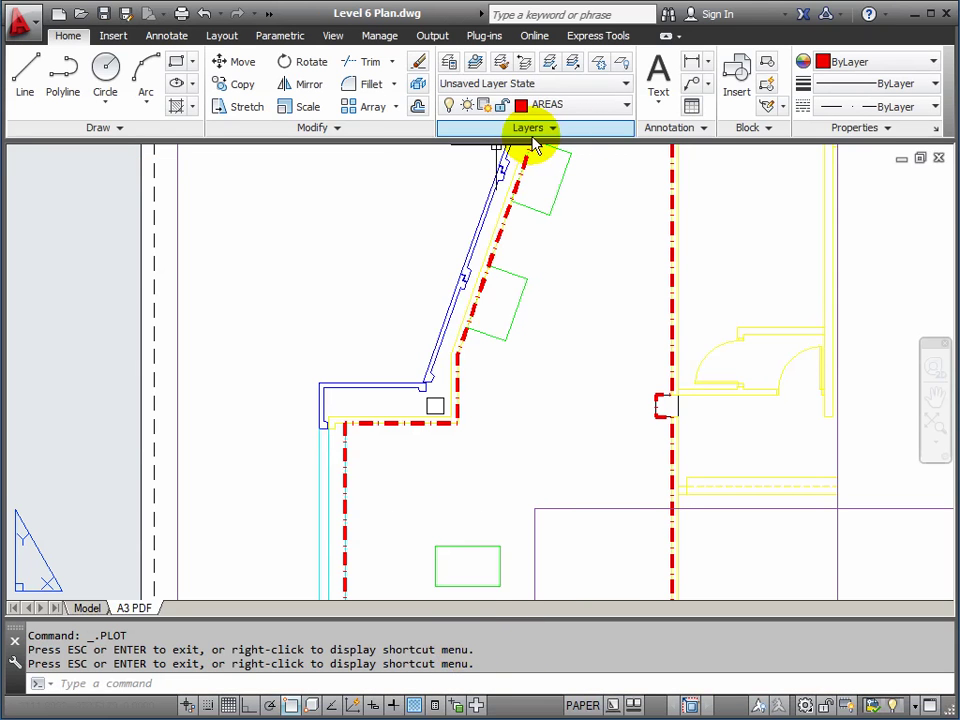
# Set the EXTL_PNLS layer's colour to white (index colour 7) and review both plan views on the sheet.
pyautogui.click(626, 105)
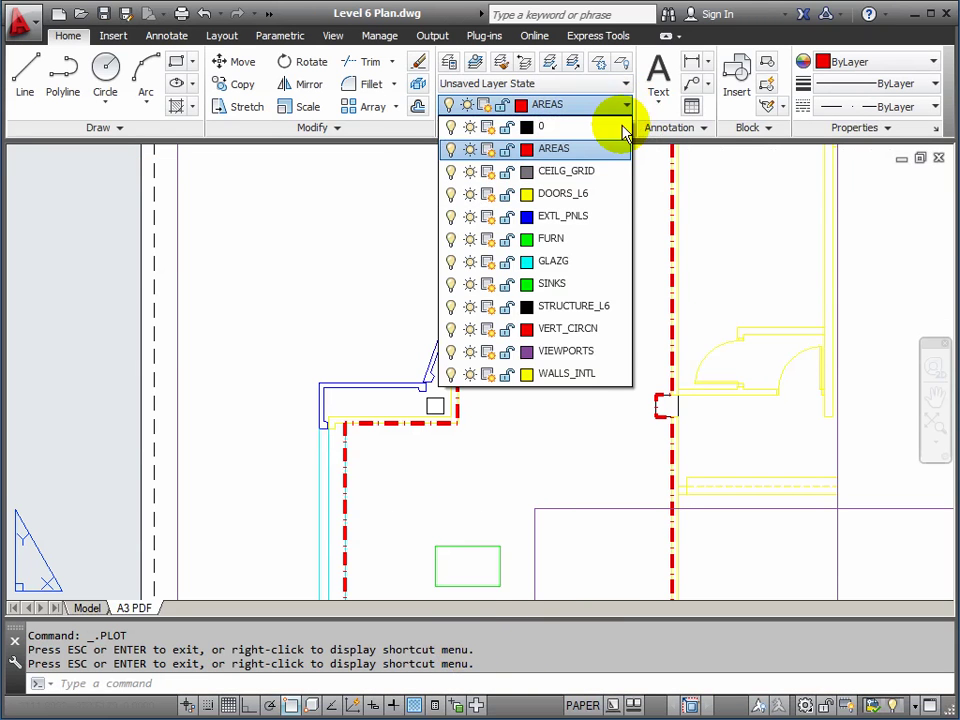
pyautogui.click(527, 217)
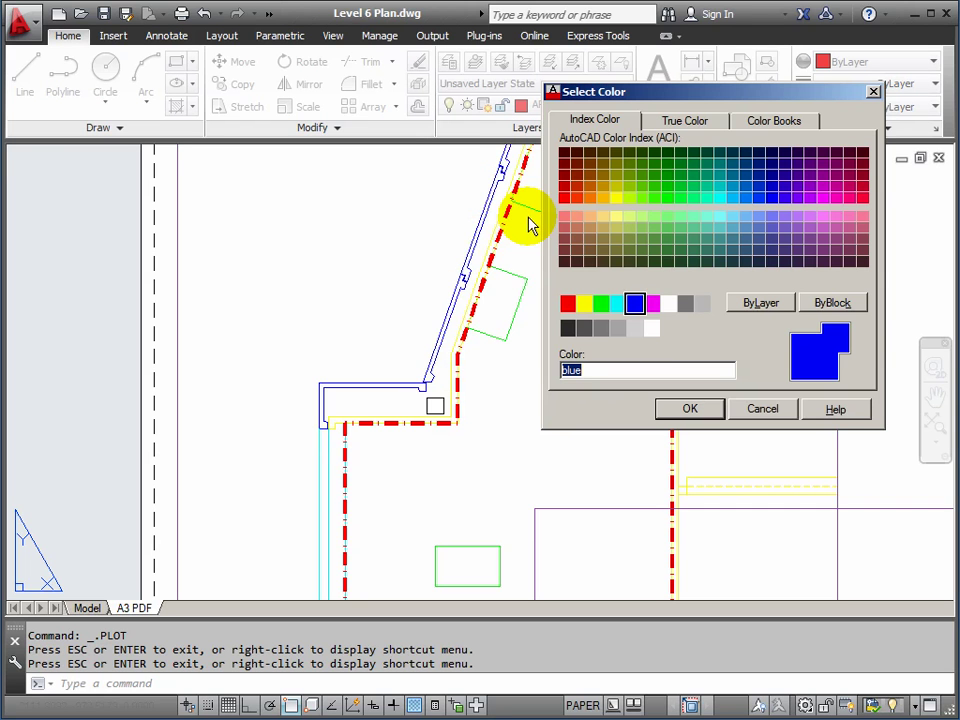
pyautogui.click(668, 306)
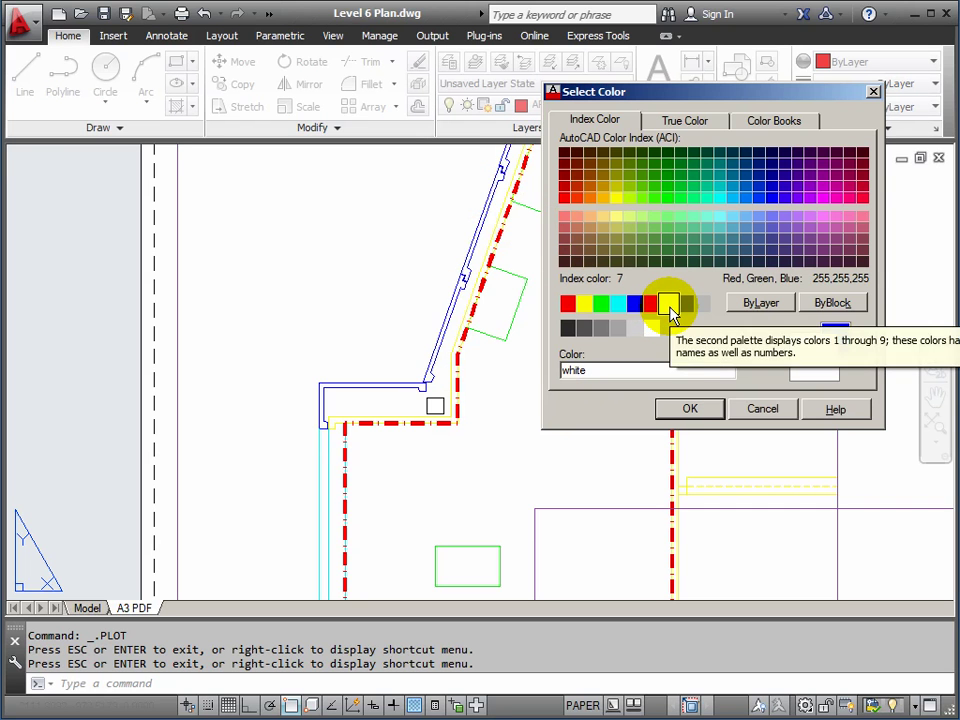
pyautogui.click(692, 409)
pyautogui.scroll(-5, 626, 429)
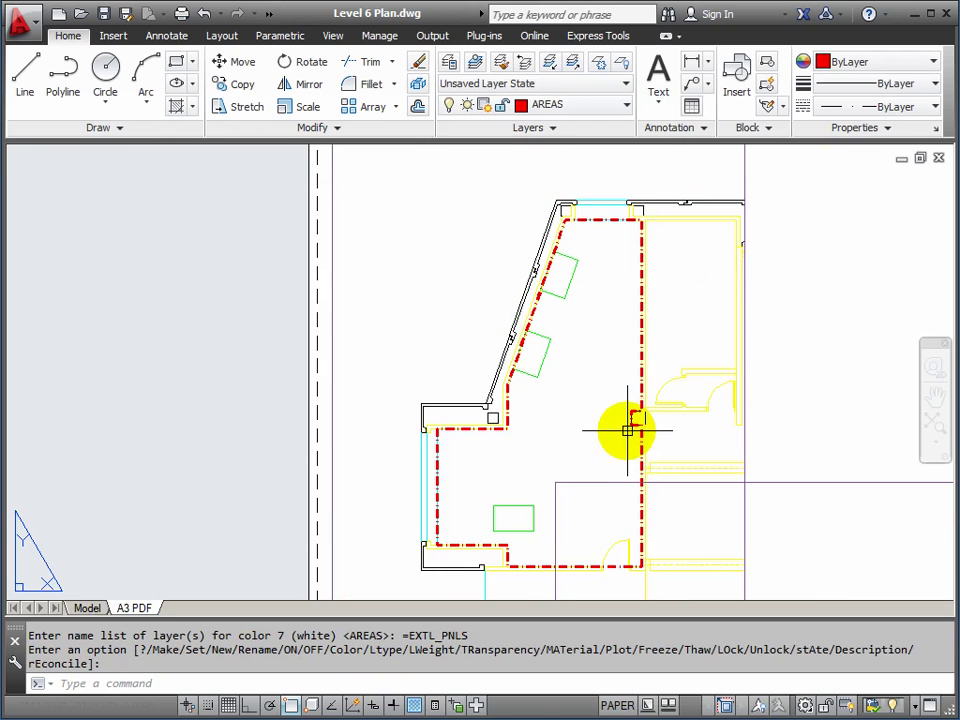
pyautogui.moveTo(519, 336); pyautogui.dragTo(440, 321, button='middle')
pyautogui.scroll(-2, 437, 332)
pyautogui.scroll(2, 438, 351)
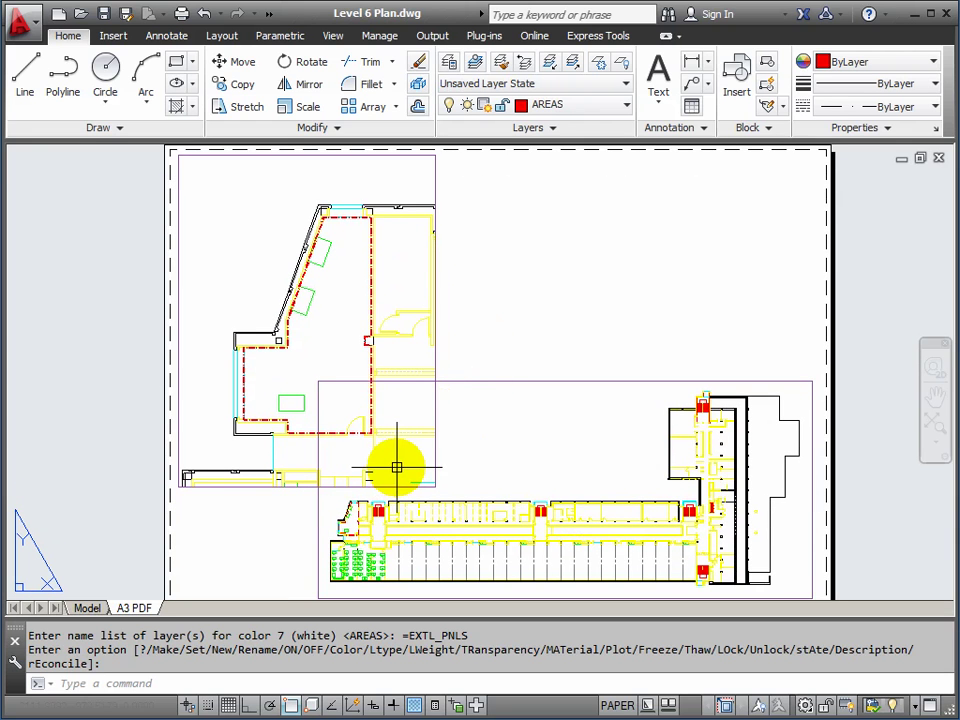
# Open the black-and-colour.ctb plot style table for editing from the A3 PDF layout's page setup.
pyautogui.rightClick(139, 612)
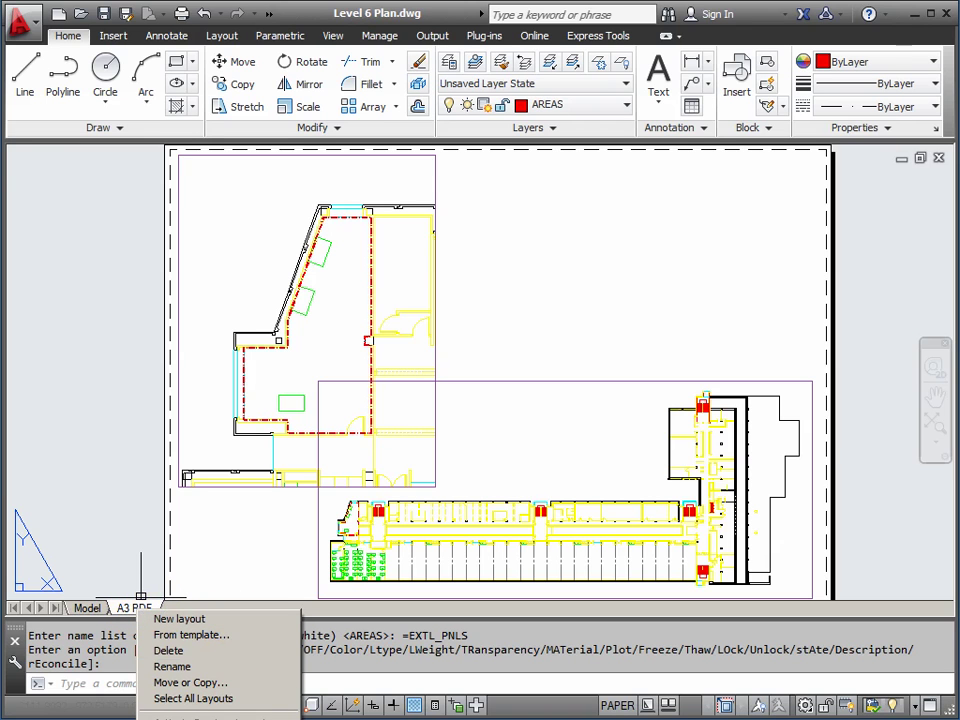
pyautogui.click(190, 718)
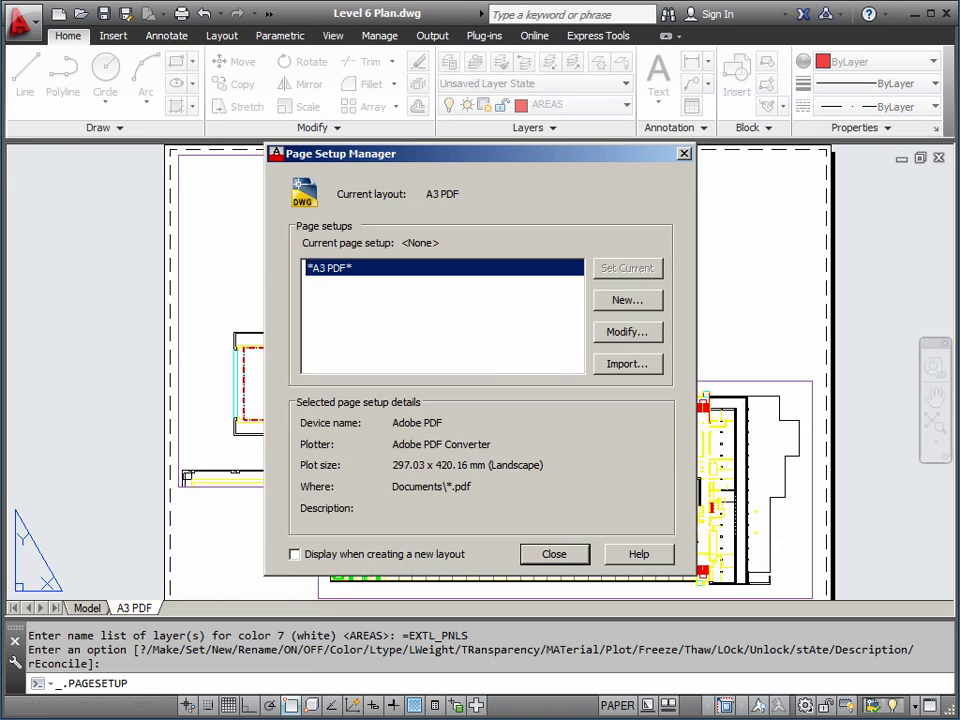
pyautogui.click(650, 331)
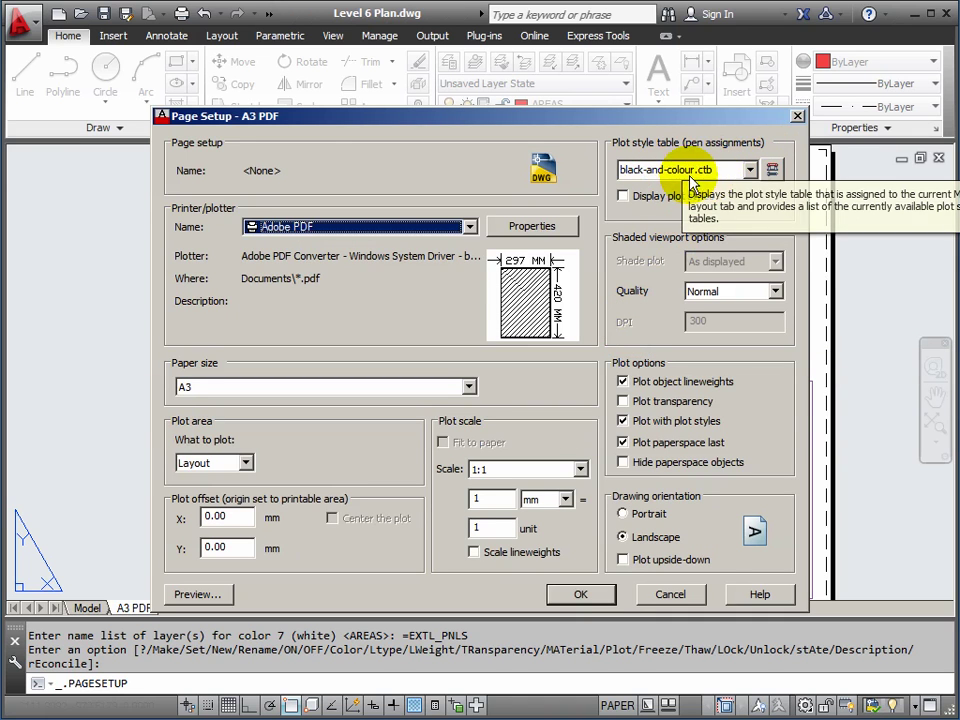
pyautogui.click(773, 171)
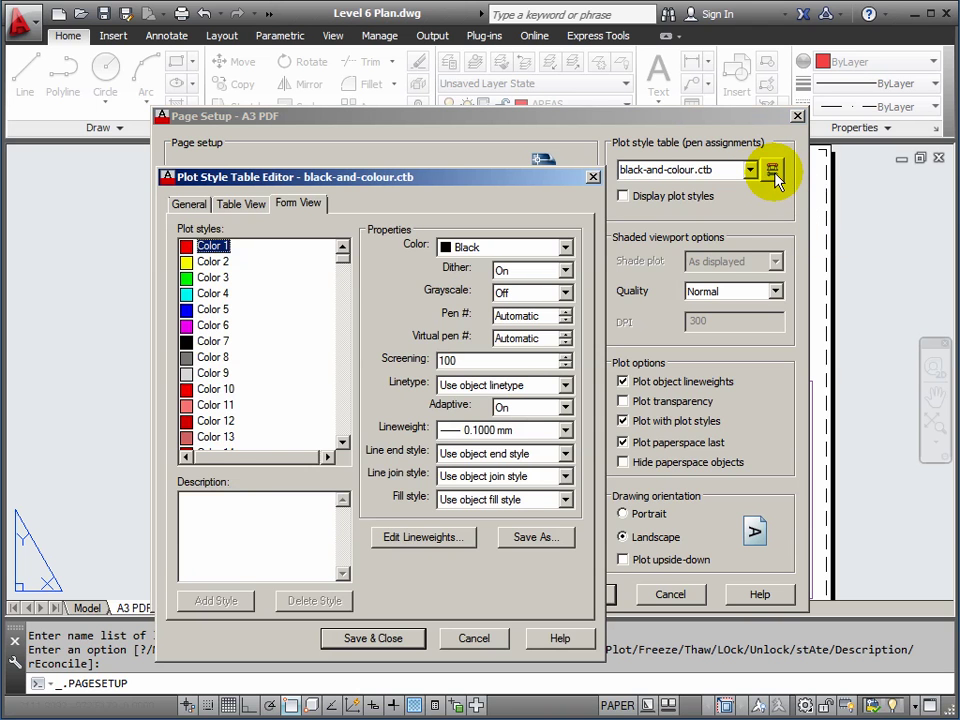
pyautogui.moveTo(437, 185); pyautogui.dragTo(480, 103)
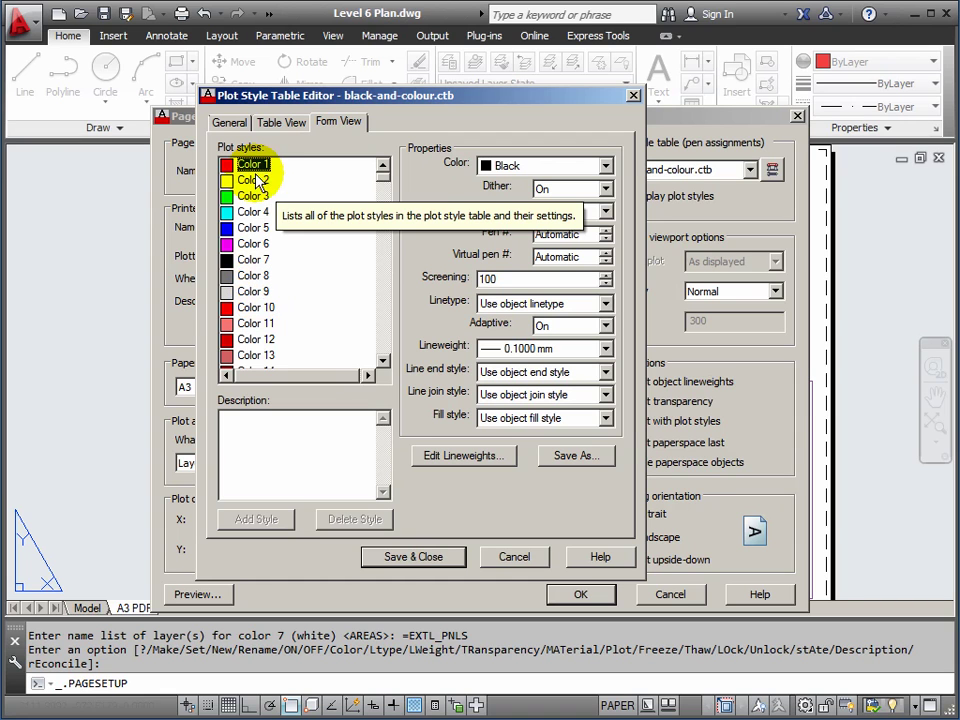
# Compare the plotted colour and lineweight settings of Color 2, Color 5, Color 10, Color 11 and Color 12.
pyautogui.click(257, 181)
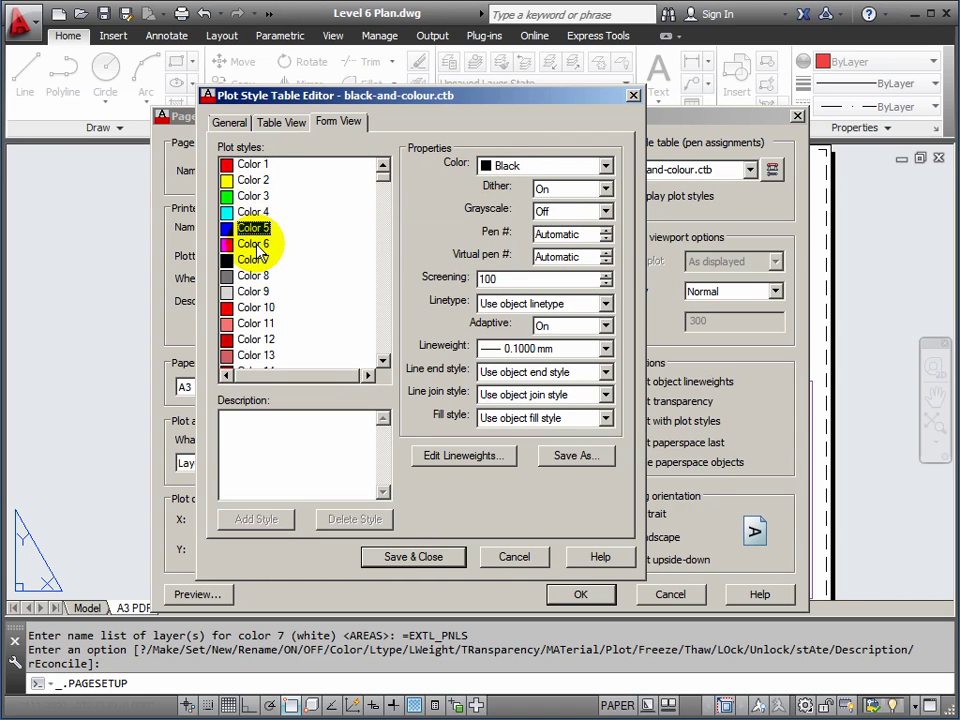
pyautogui.click(254, 309)
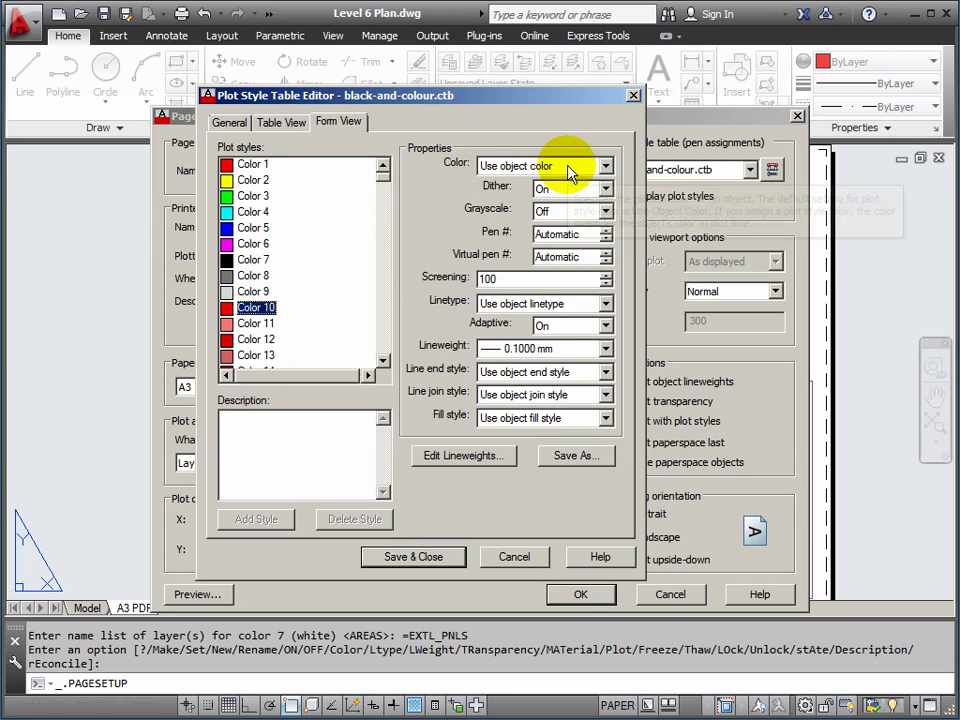
pyautogui.click(250, 325)
pyautogui.click(256, 340)
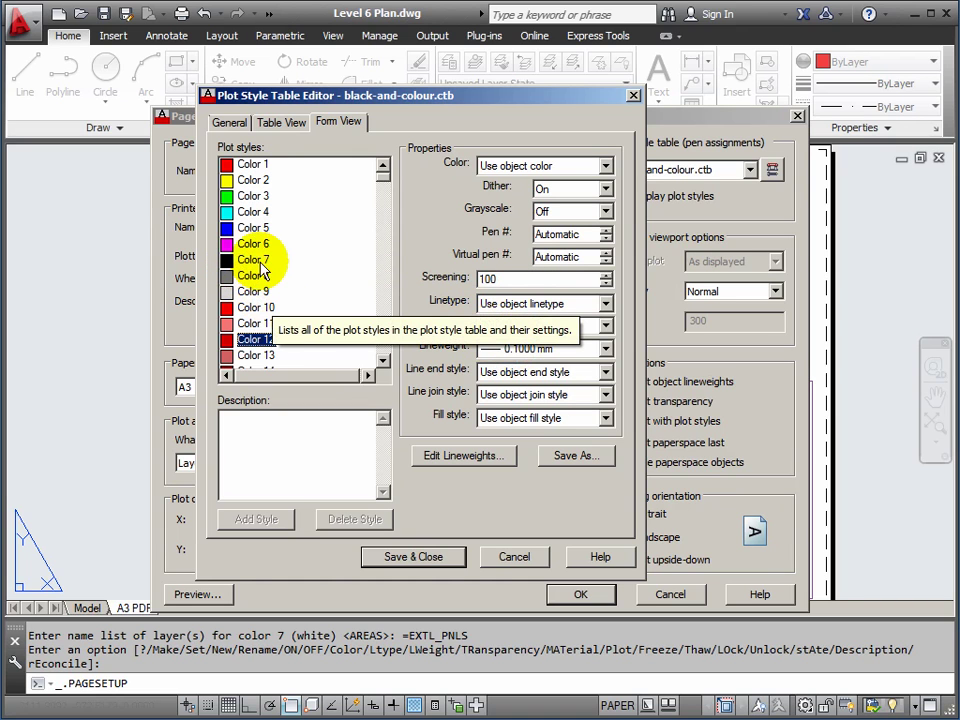
# Set Color 4's plotted lineweight to 2.0000 mm in black-and-colour.ctb and save the table.
pyautogui.click(252, 212)
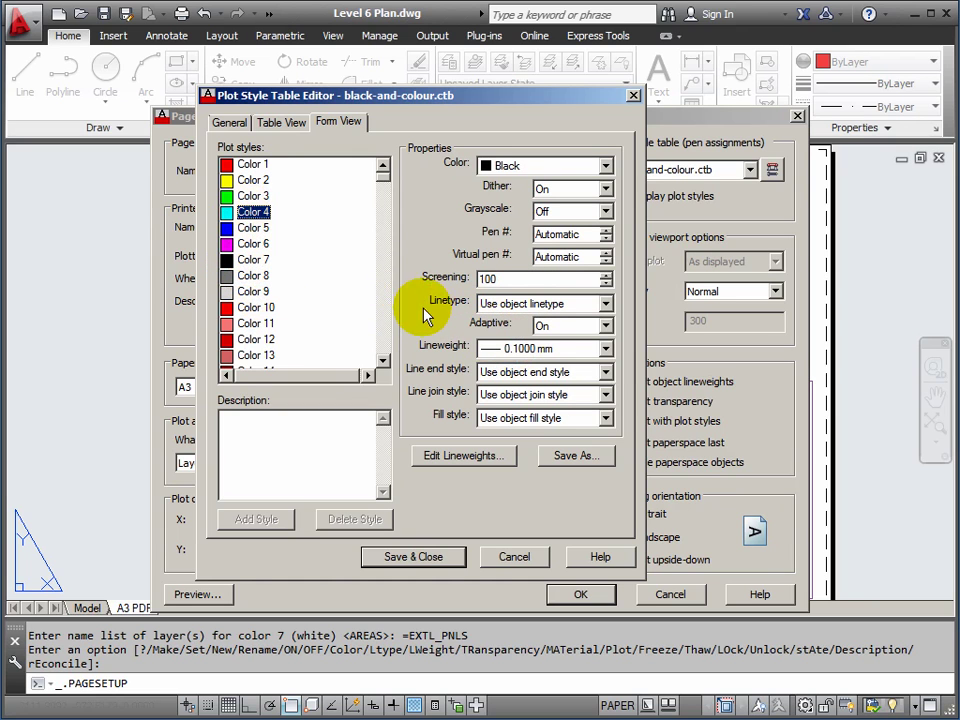
pyautogui.click(606, 348)
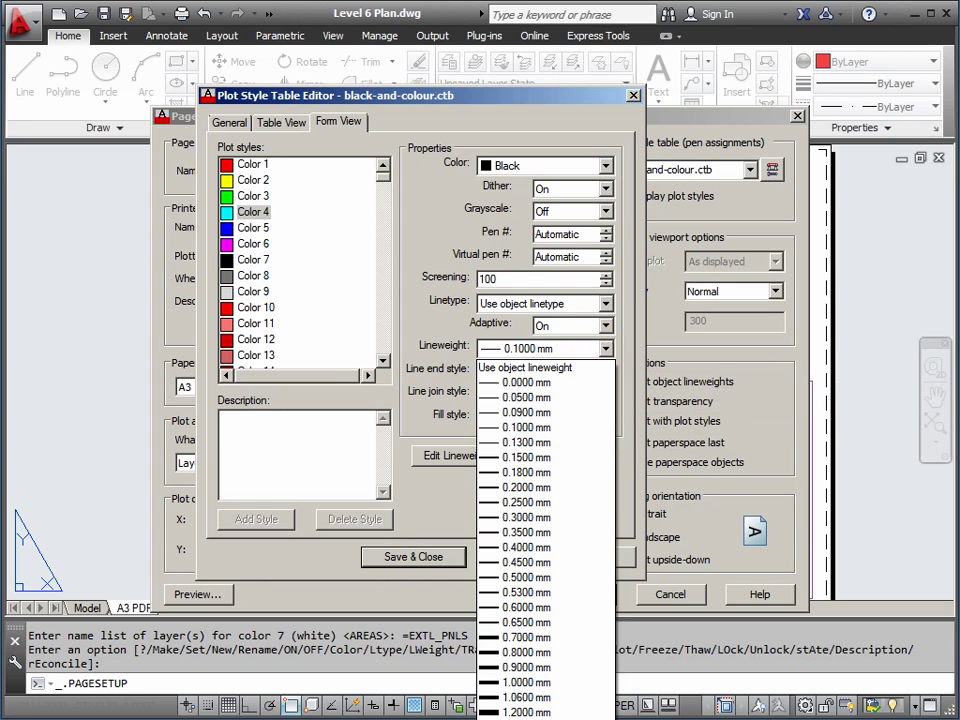
pyautogui.click(513, 719)
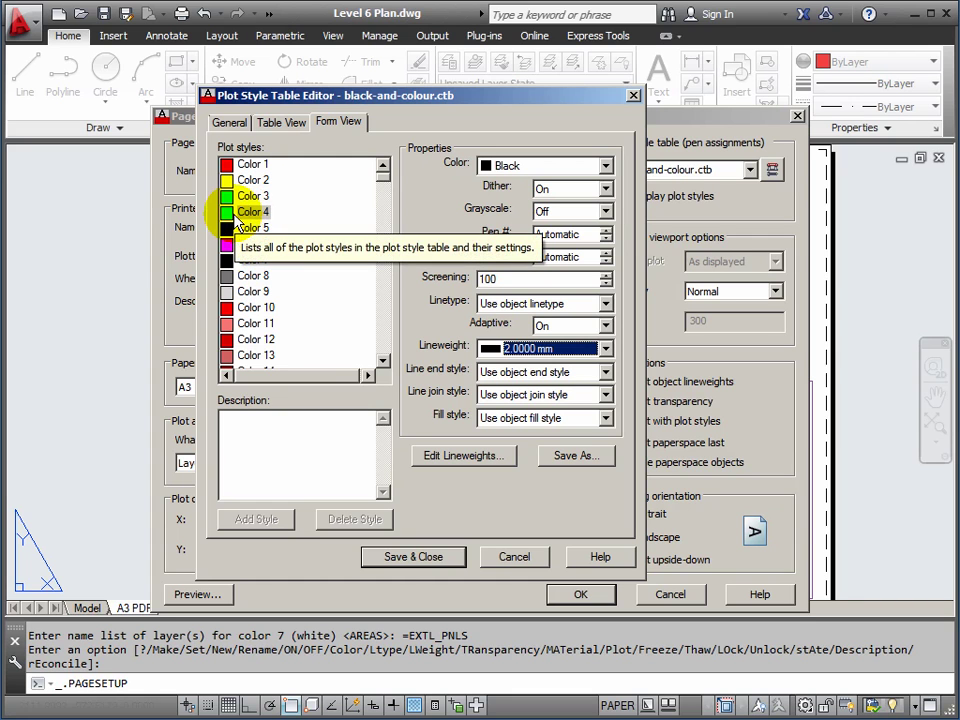
pyautogui.click(428, 557)
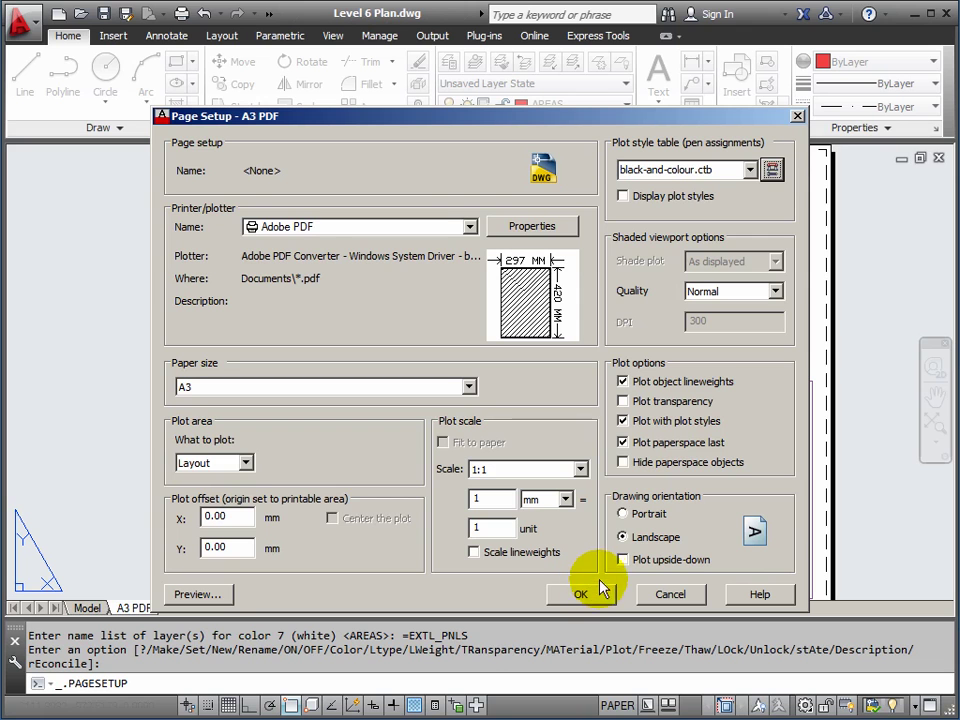
# Preview the A3 PDF sheet and examine the thickness of the glazing lines in the enlarged room plan.
pyautogui.click(199, 594)
pyautogui.scroll(10, 256, 390)
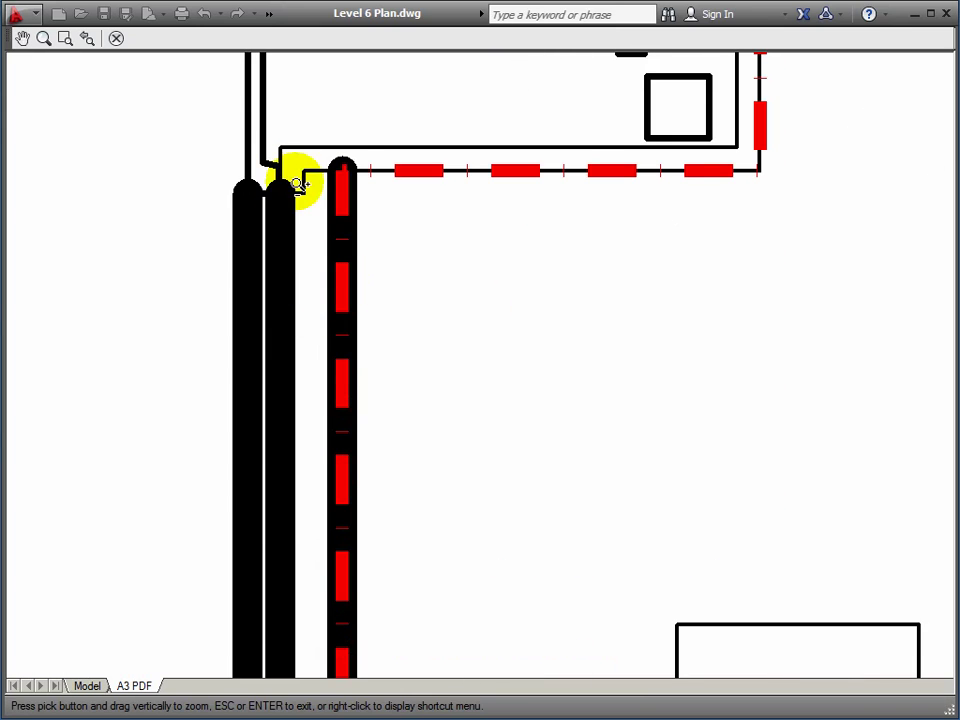
pyautogui.scroll(-10, 504, 326)
pyautogui.scroll(7, 525, 214)
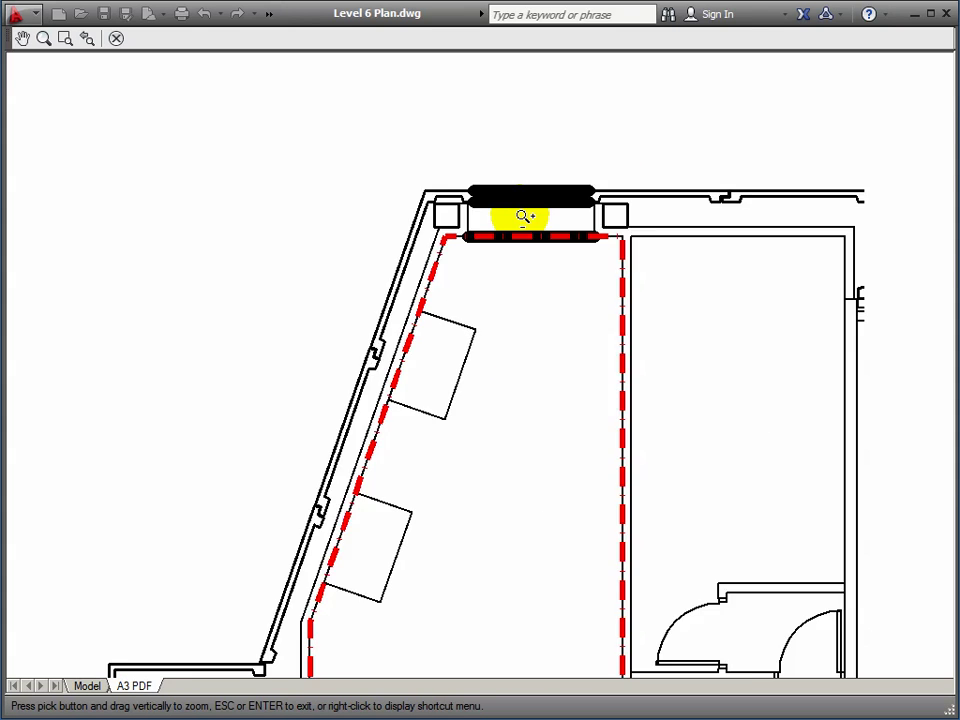
pyautogui.scroll(-8, 525, 210)
pyautogui.scroll(7, 476, 326)
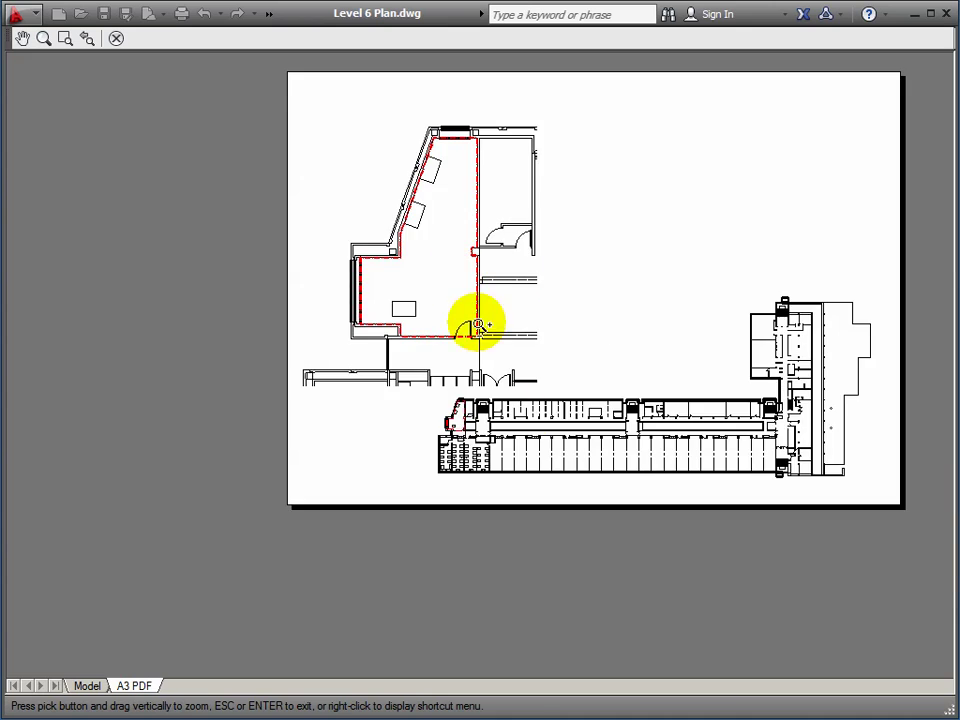
# Examine the glazing lines around the staircase and end room in the overall floor plan, compare both views, and leave the preview.
pyautogui.scroll(6, 437, 321)
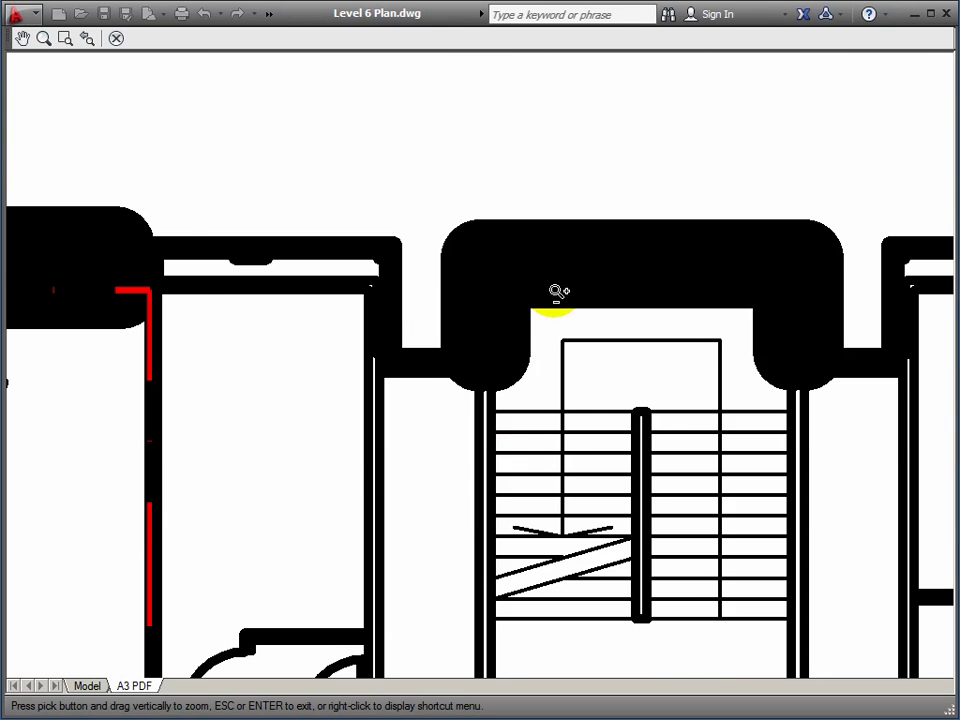
pyautogui.scroll(-4, 552, 291)
pyautogui.scroll(-4, 548, 291)
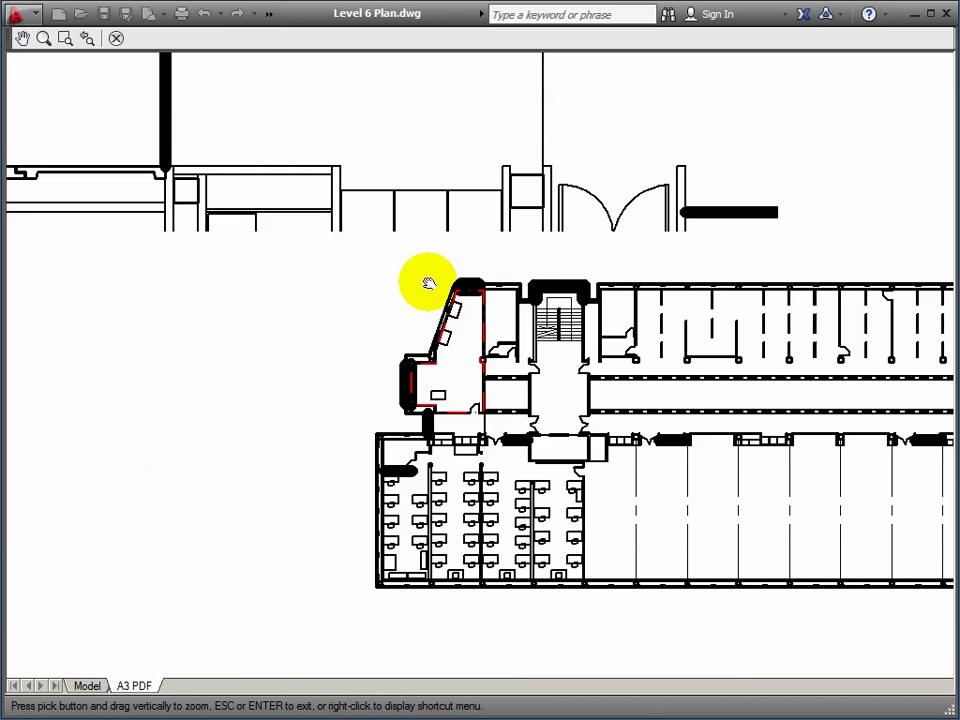
pyautogui.moveTo(428, 283); pyautogui.dragTo(428, 317, button='middle')
pyautogui.scroll(-6, 407, 285)
pyautogui.scroll(4, 377, 407)
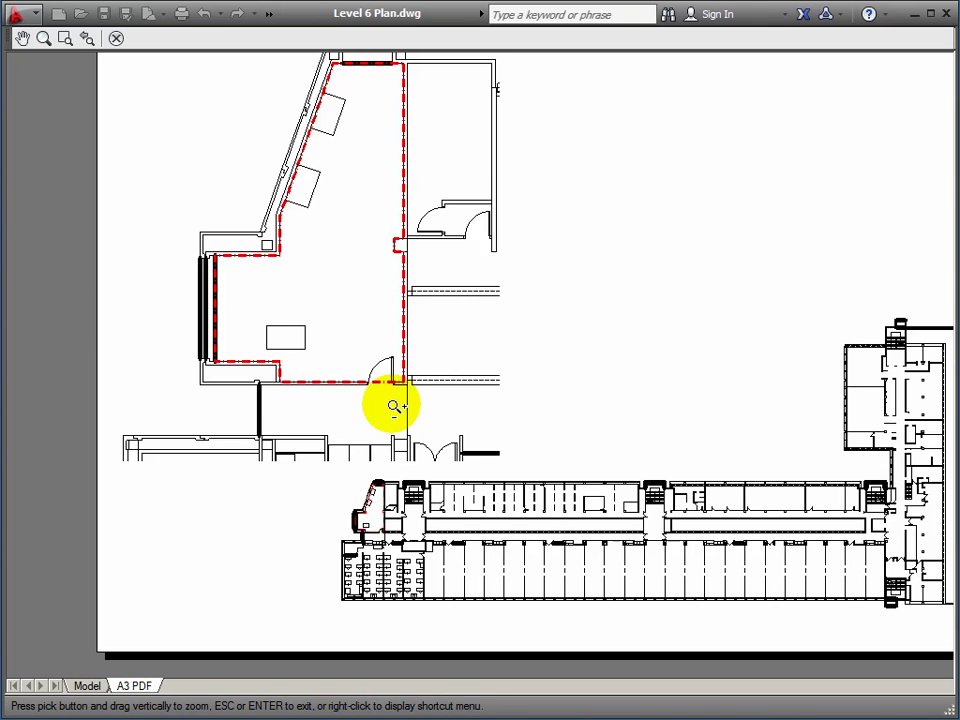
pyautogui.moveTo(400, 398); pyautogui.dragTo(356, 421, button='middle')
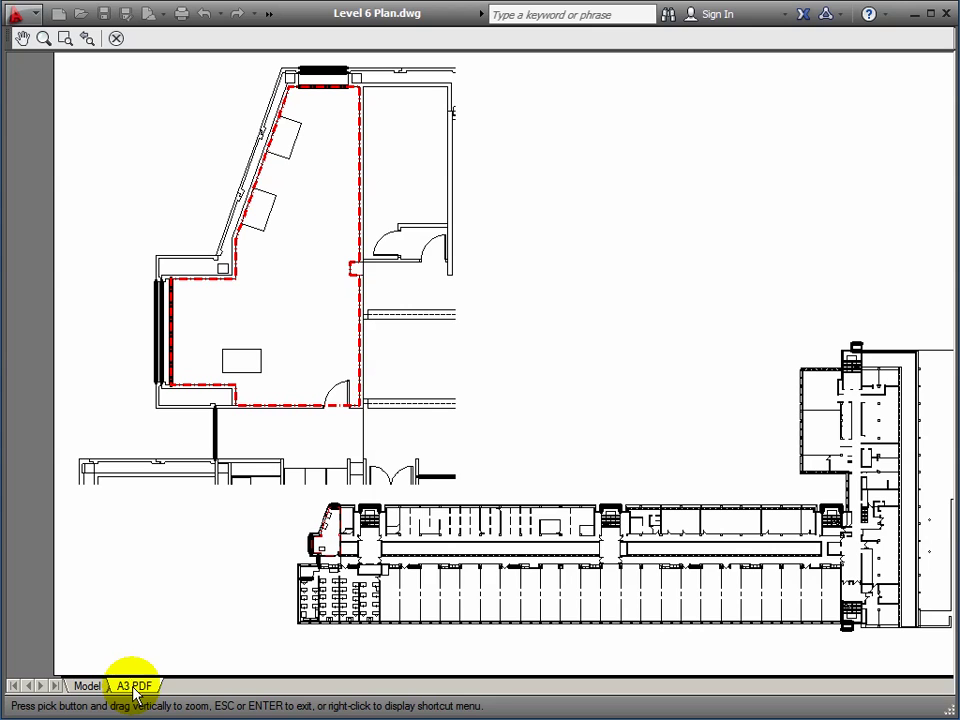
pyautogui.rightClick(481, 334)
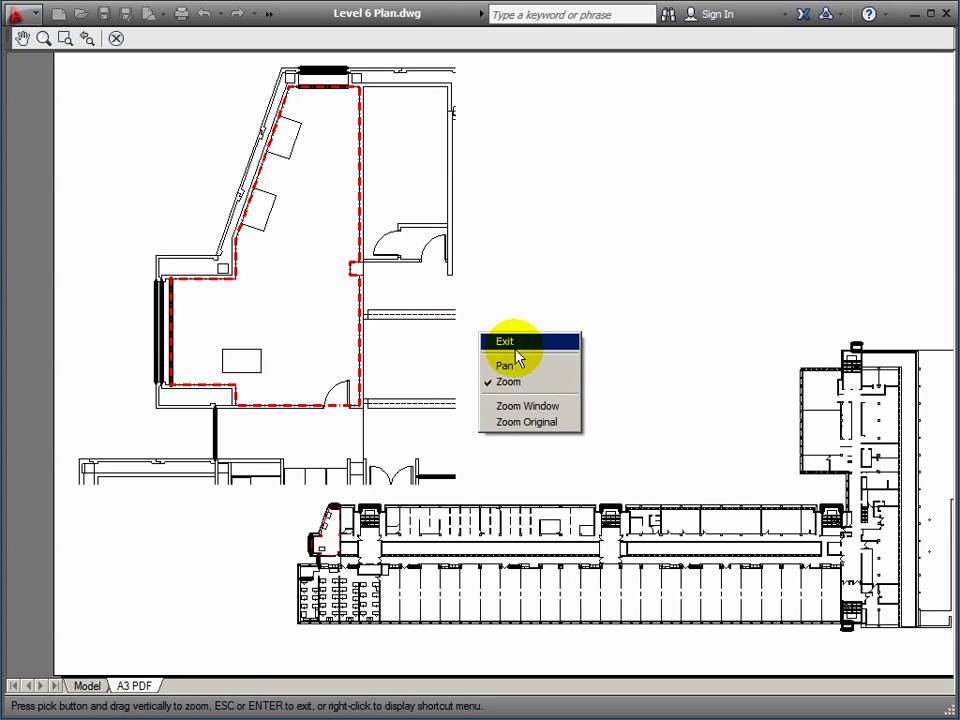
pyautogui.click(505, 343)
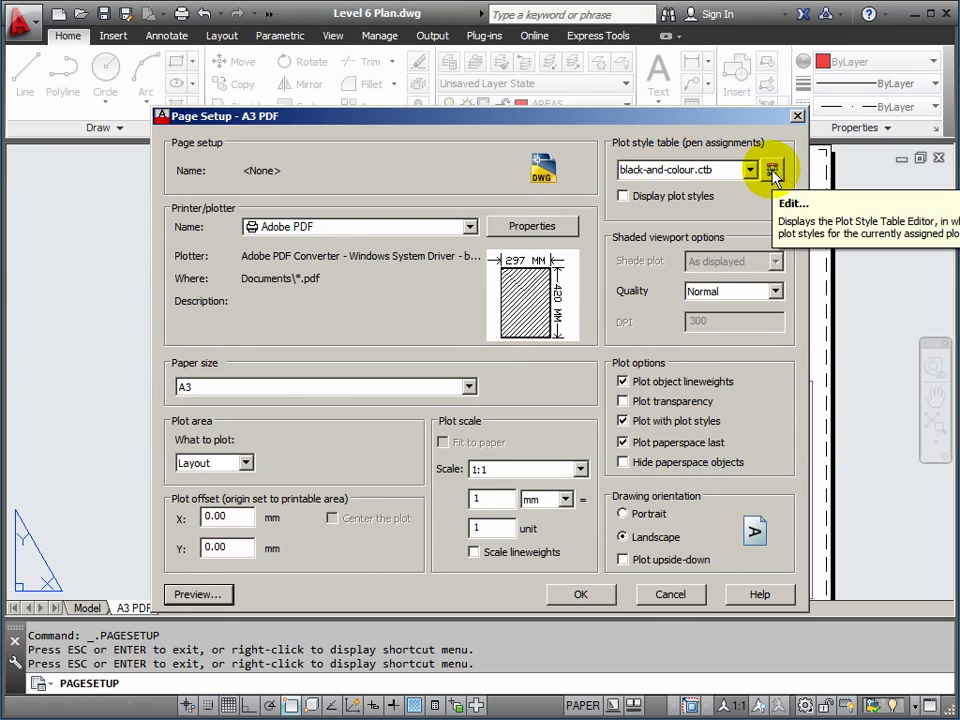
# Set Color 4's lineweight in black-and-colour.ctb to 0.1000 mm, save the table, and accept and close the page setup.
pyautogui.click(772, 171)
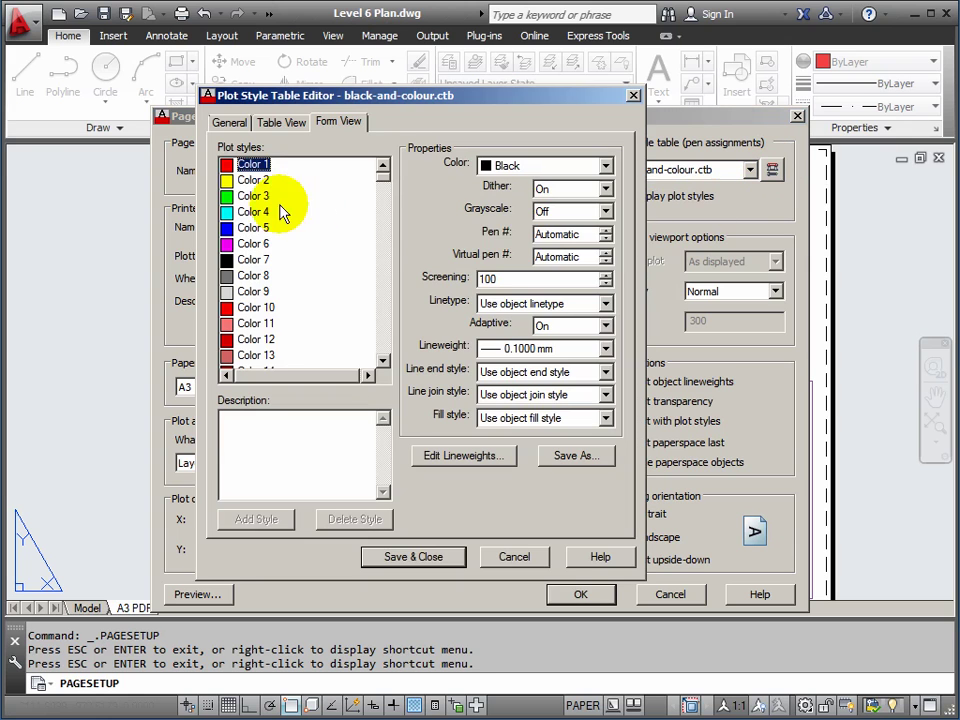
pyautogui.click(252, 212)
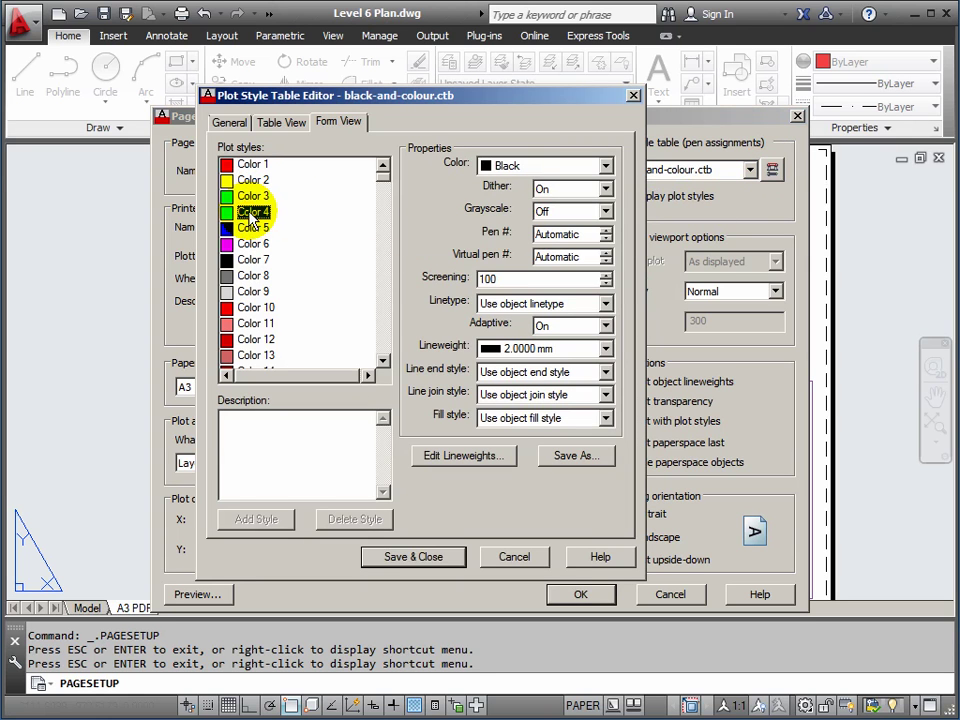
pyautogui.click(606, 348)
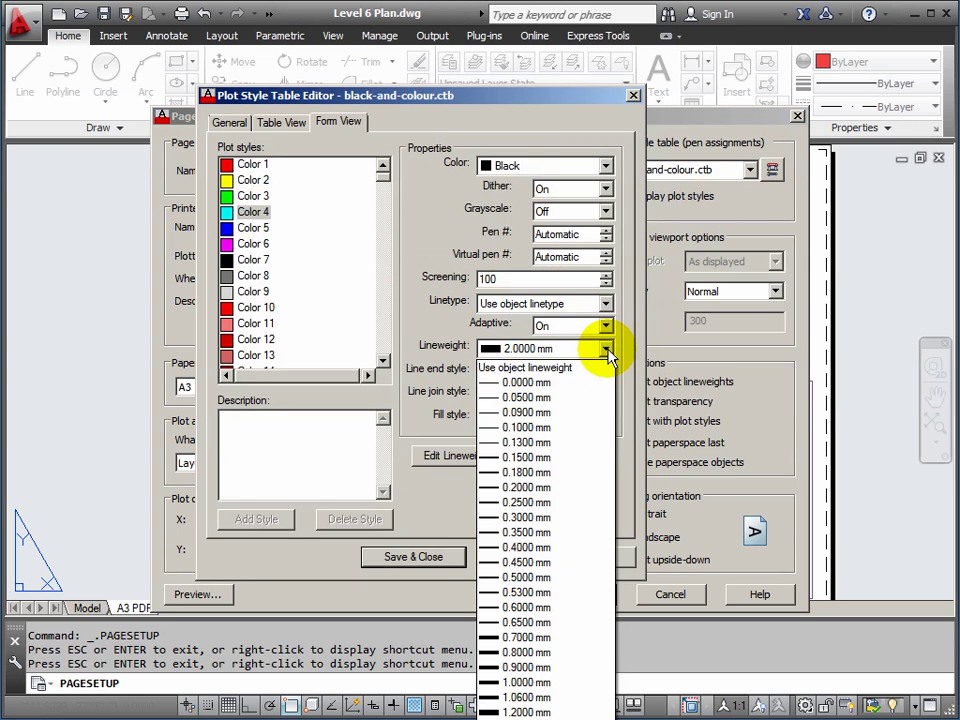
pyautogui.click(521, 428)
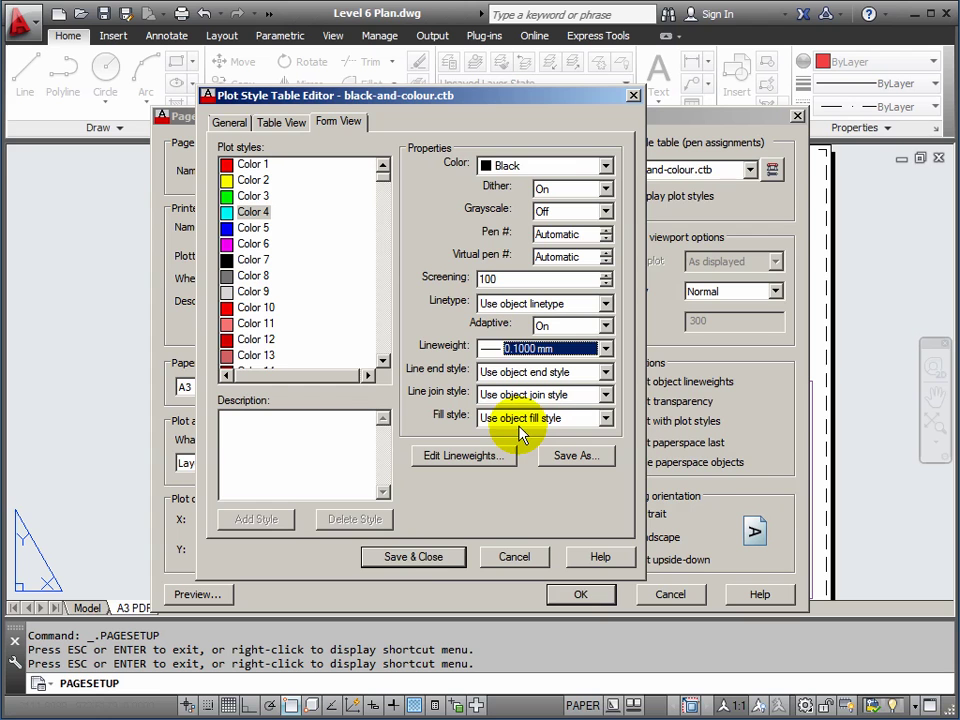
pyautogui.click(413, 557)
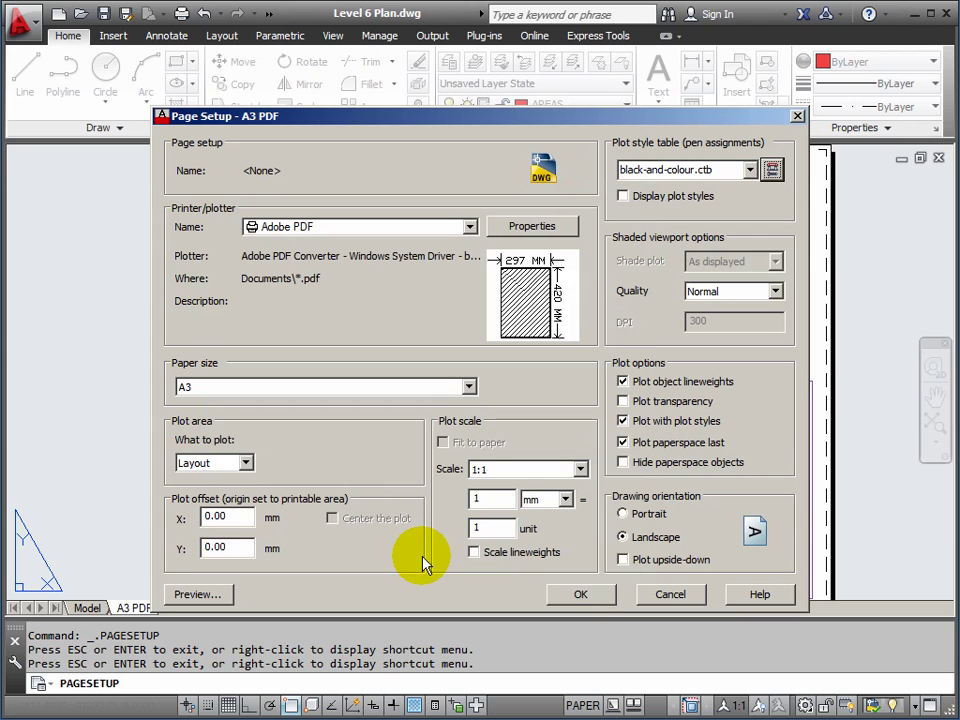
pyautogui.click(582, 595)
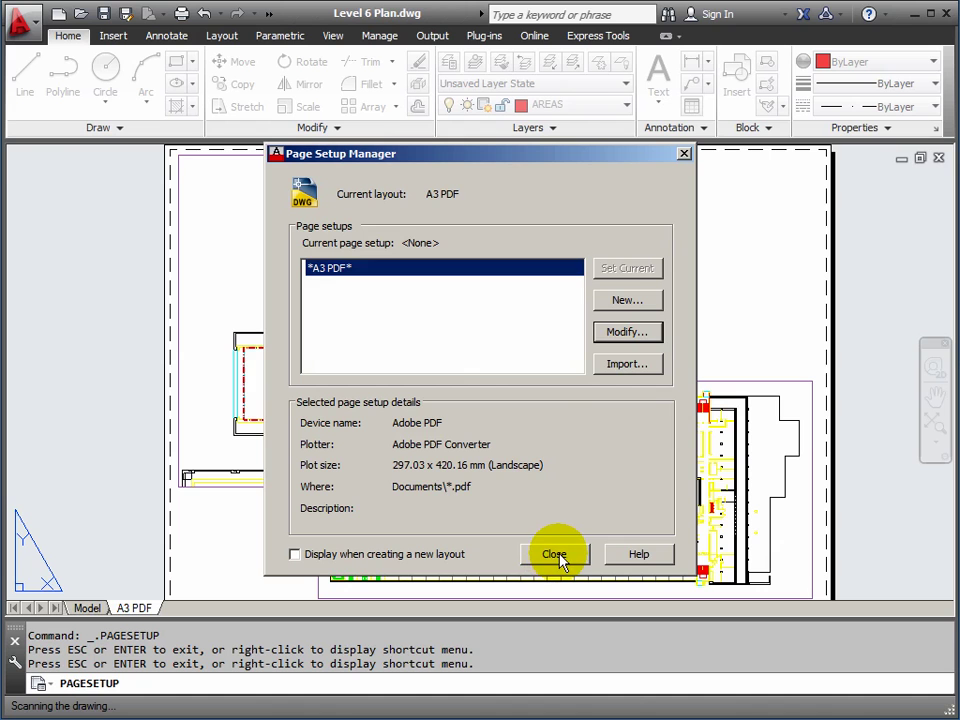
pyautogui.click(556, 556)
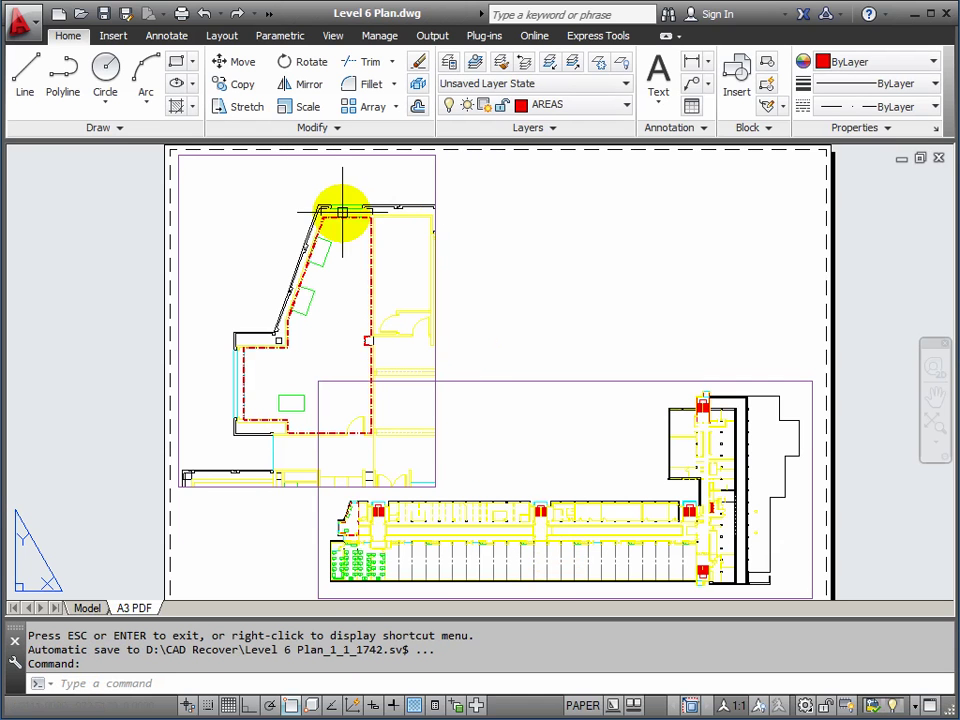
# Preview the A3 PDF layout's plot to check the line thicknesses in both plan views, and leave without plotting.
pyautogui.scroll(-2, 470, 320)
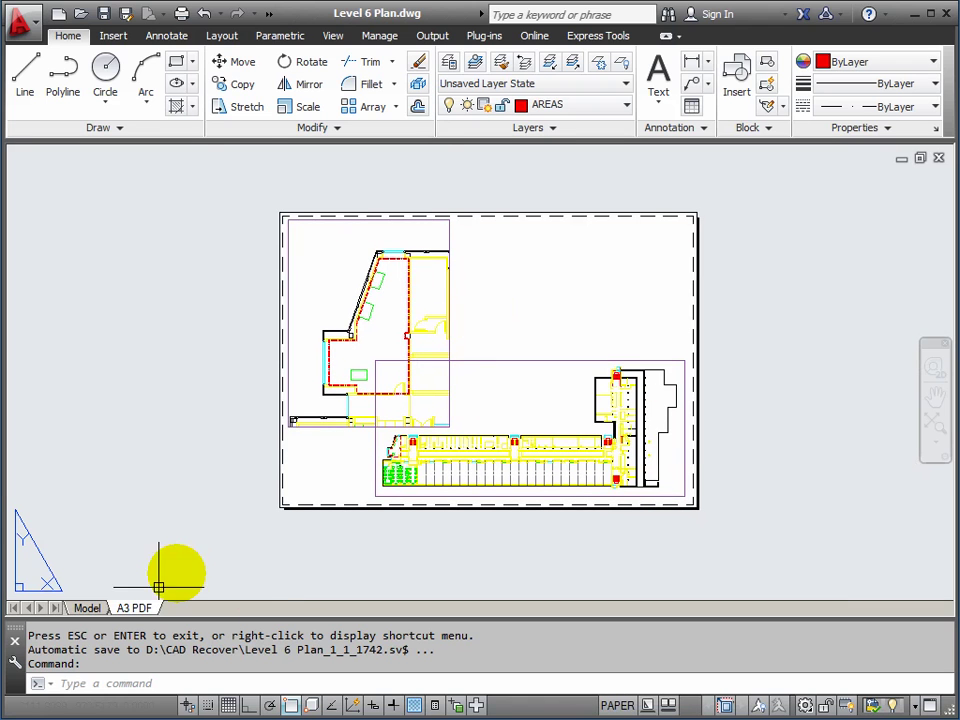
pyautogui.rightClick(135, 610)
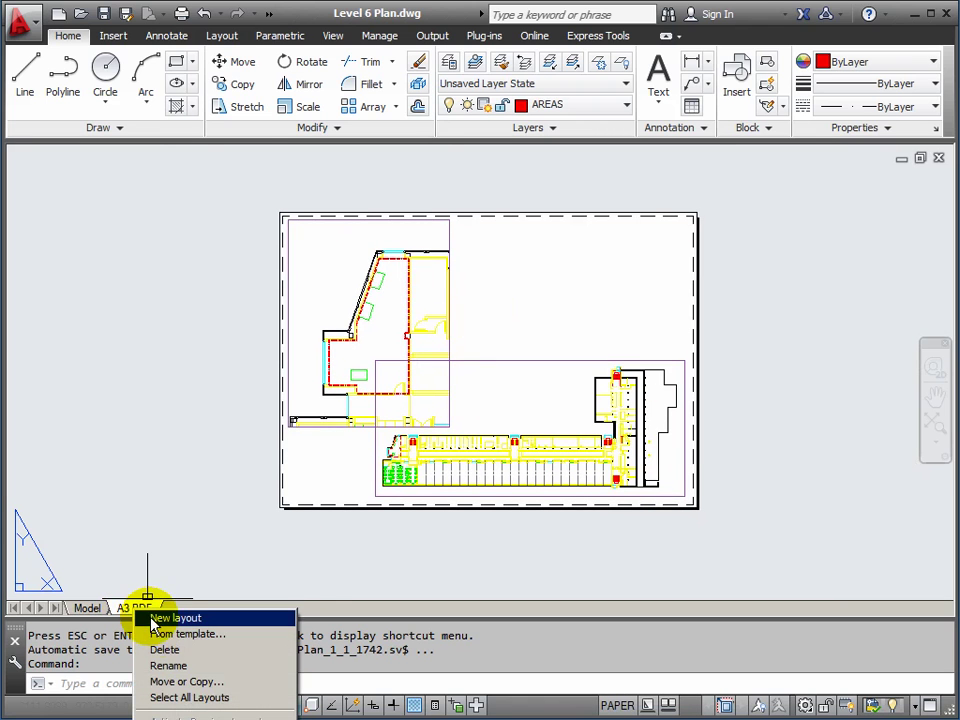
pyautogui.click(190, 718)
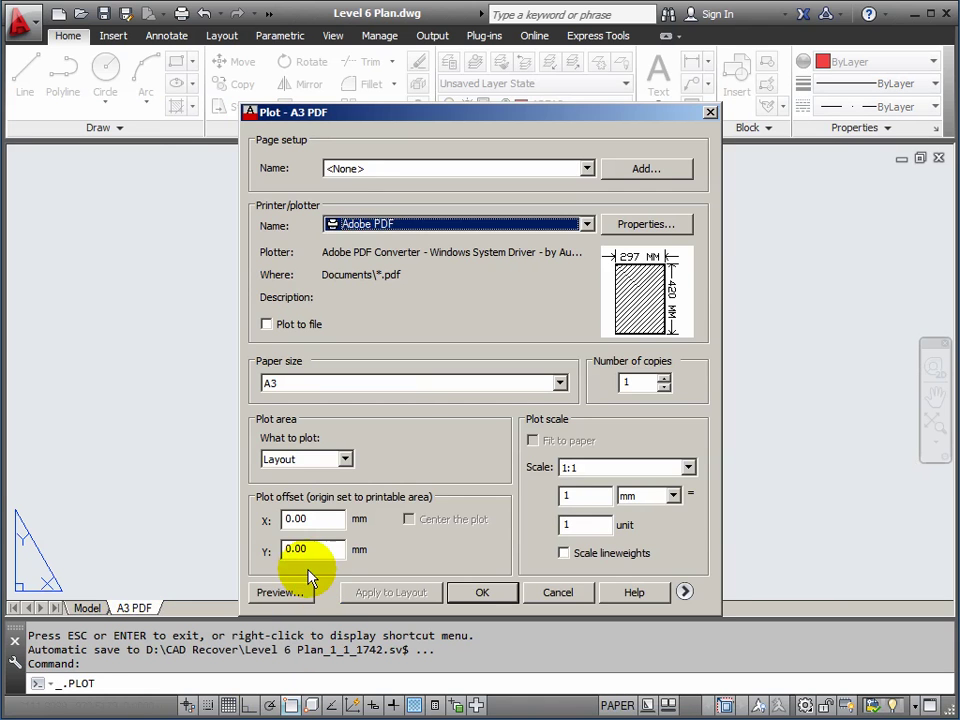
pyautogui.click(280, 594)
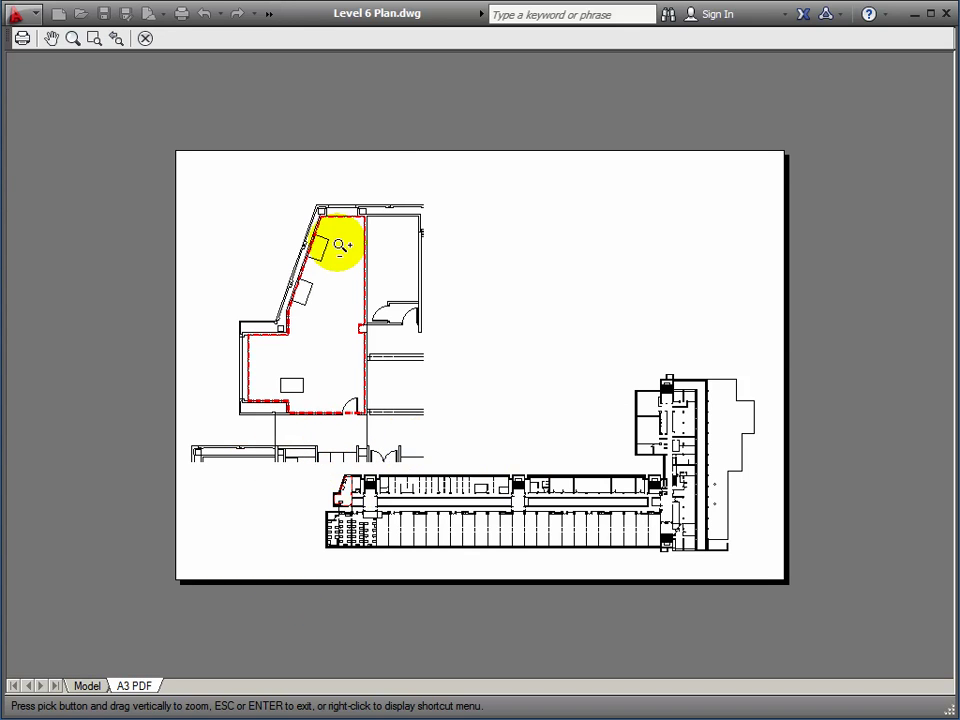
pyautogui.moveTo(407, 167); pyautogui.dragTo(407, 172)
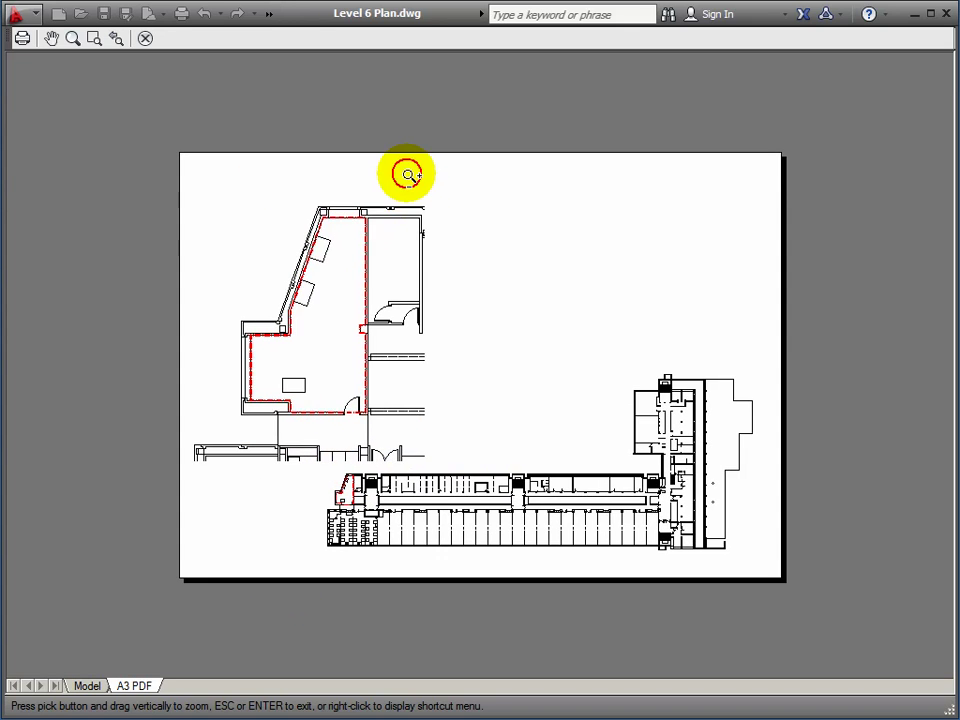
pyautogui.rightClick(414, 303)
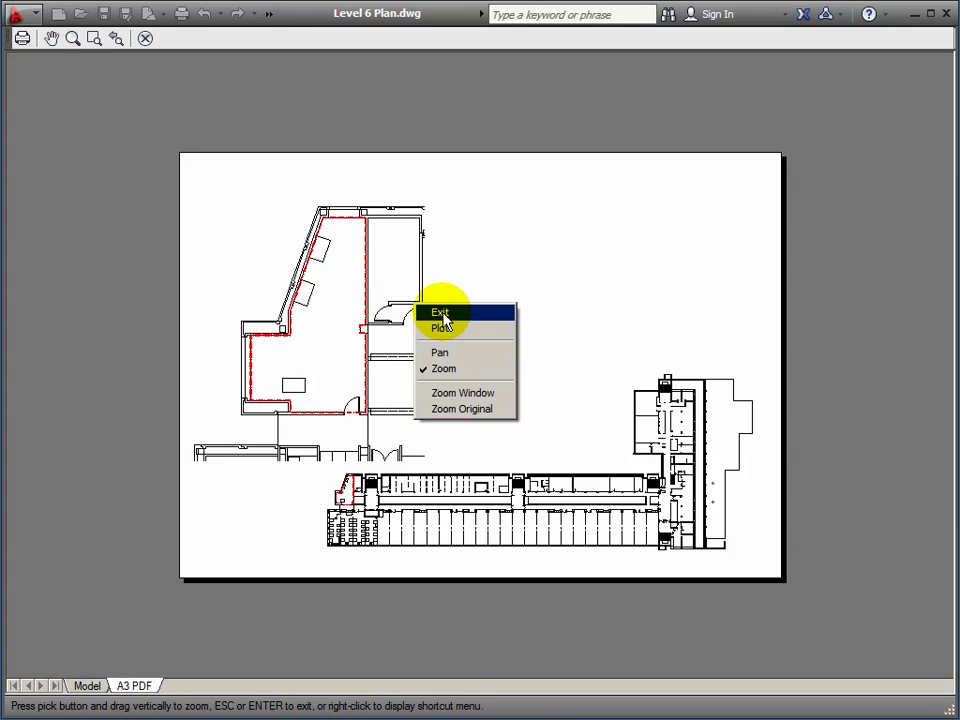
pyautogui.click(441, 313)
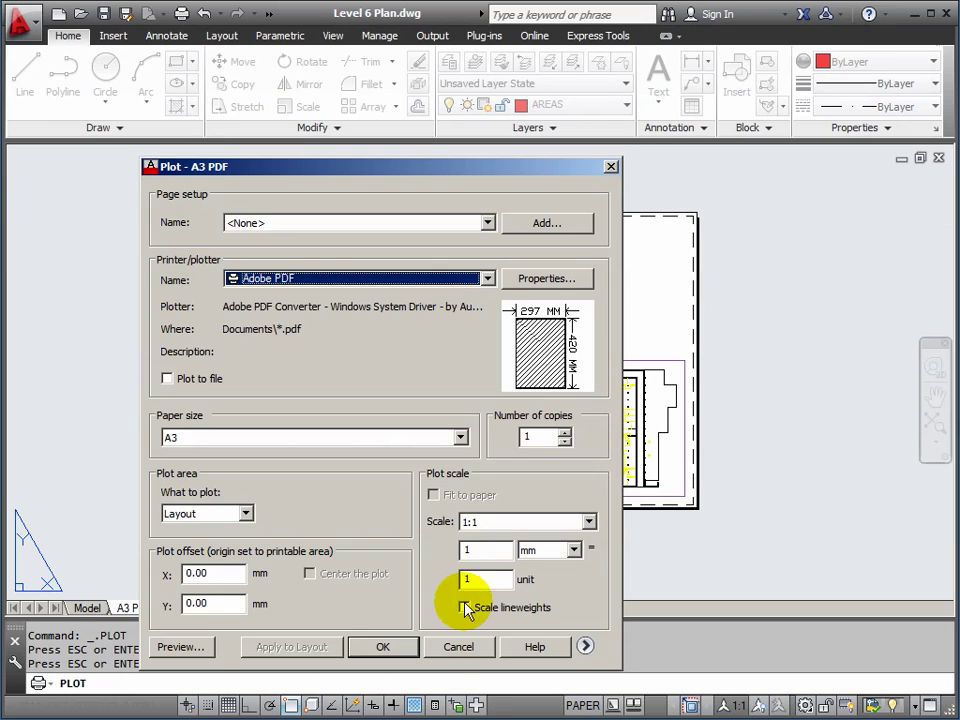
pyautogui.click(462, 648)
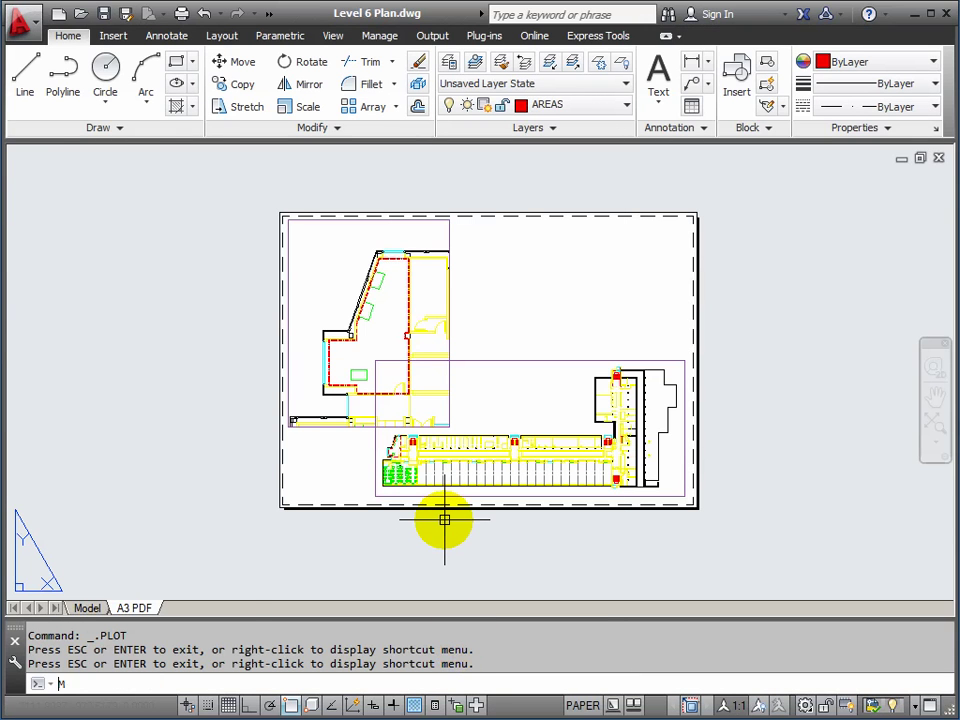
# Move the viewport with the enlarged room plan slightly upward so its frame extends past the sheet's upper edge.
pyautogui.write('M')
pyautogui.press('Return')
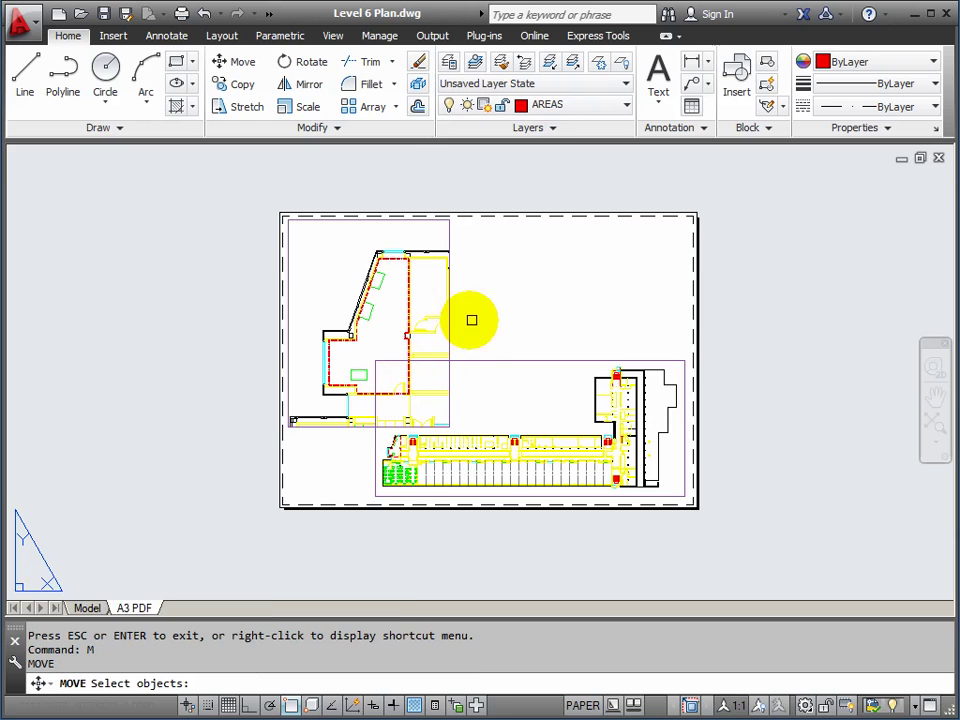
pyautogui.click(449, 333)
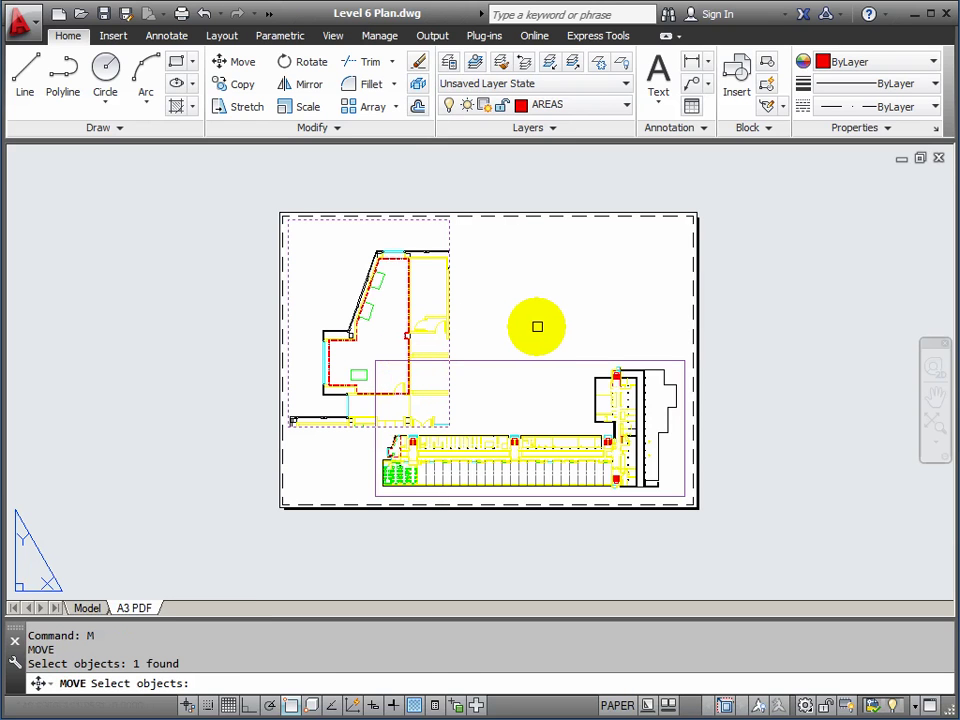
pyautogui.press('Return')
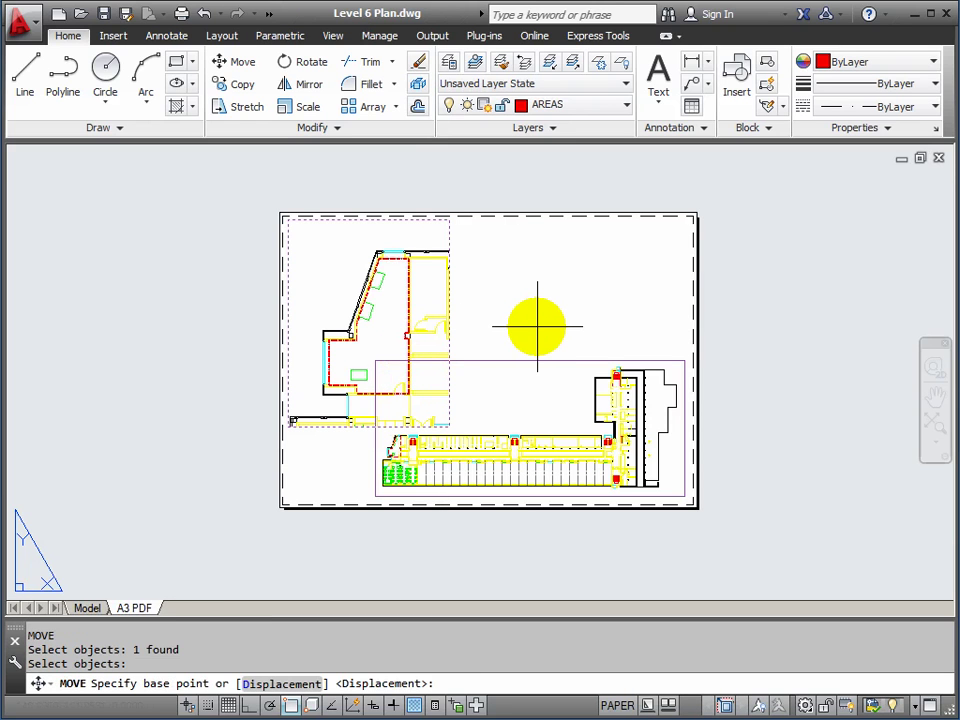
pyautogui.click(536, 335)
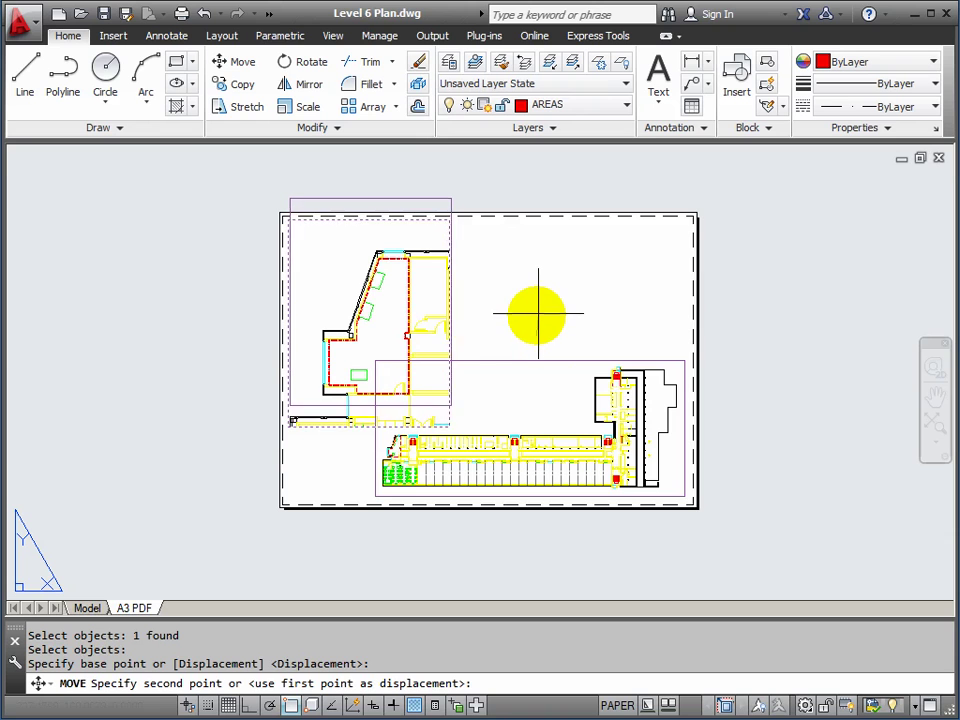
pyautogui.click(536, 313)
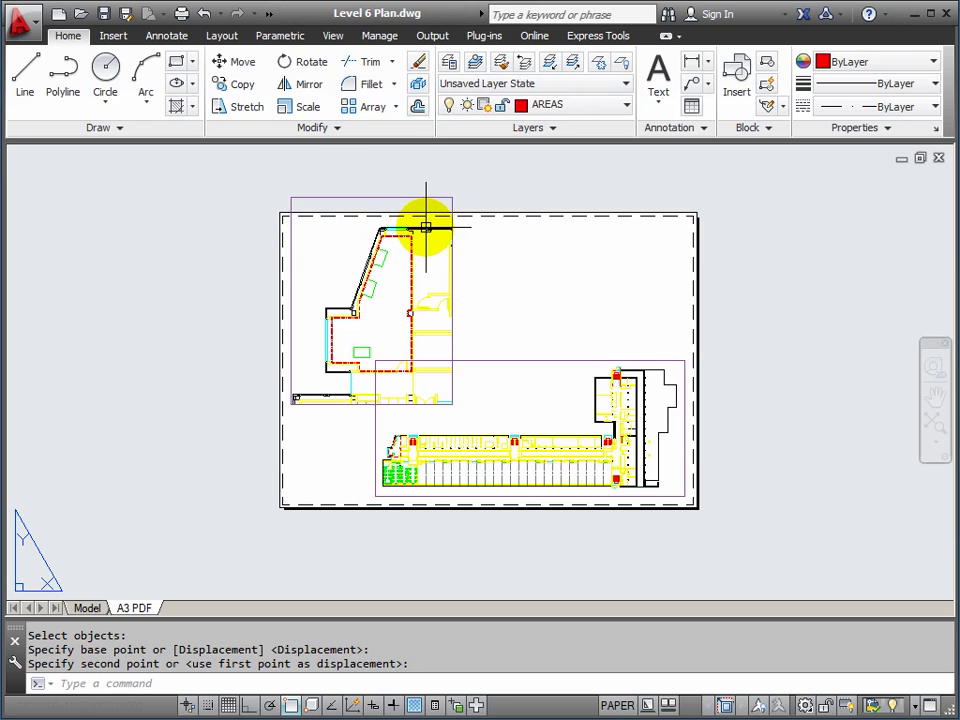
# Move the viewport with the overall floor plan slightly up and to the left on the sheet.
pyautogui.press('Return')
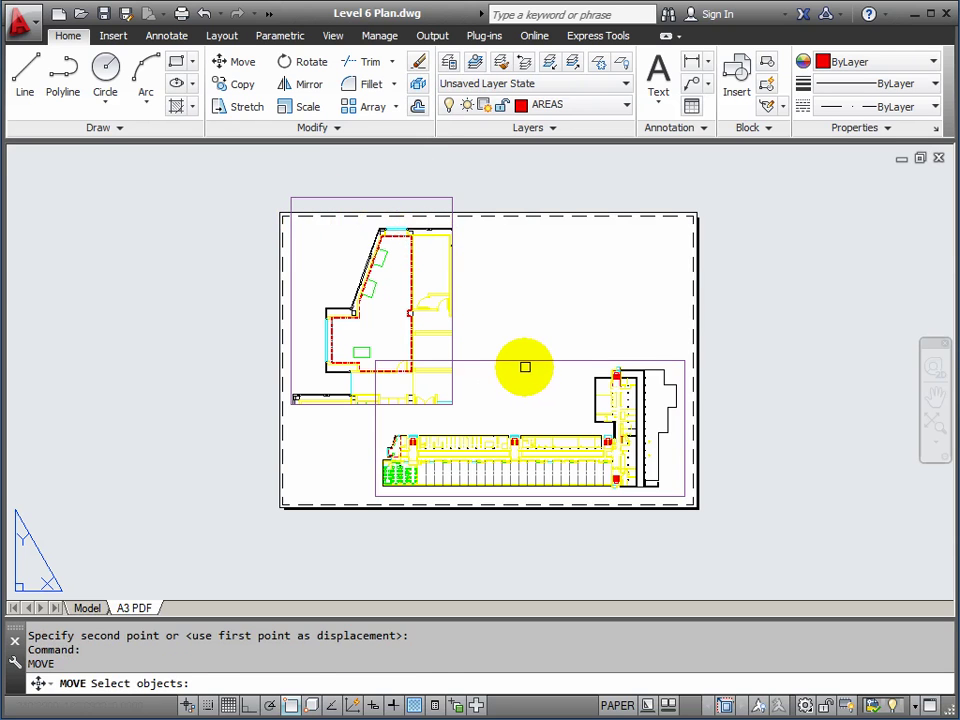
pyautogui.click(525, 362)
pyautogui.press('Return')
pyautogui.click(555, 330)
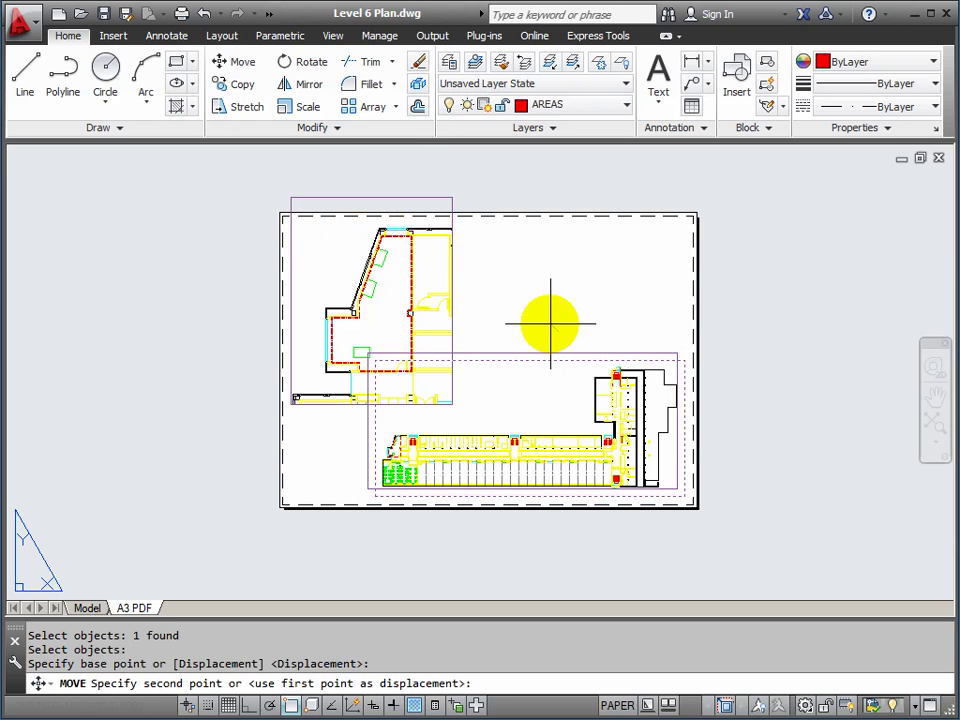
pyautogui.click(550, 323)
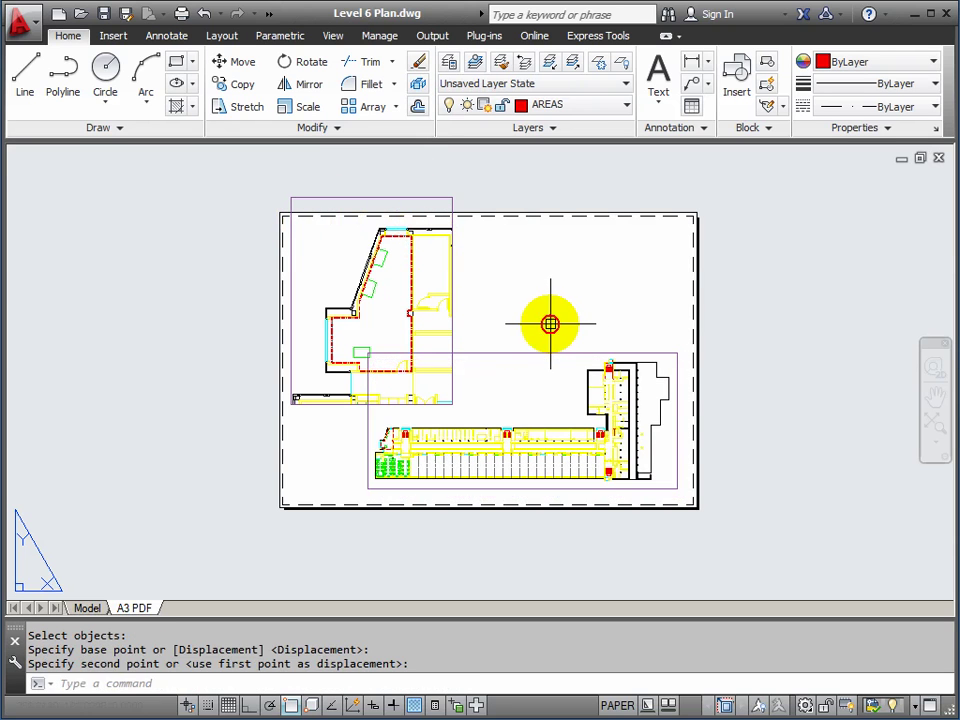
# Move the enlarged room plan's viewport slightly down and to the left, keeping its frame past the sheet's upper edge.
pyautogui.press('Return')
pyautogui.click(452, 315)
pyautogui.press('Return')
pyautogui.click(508, 311)
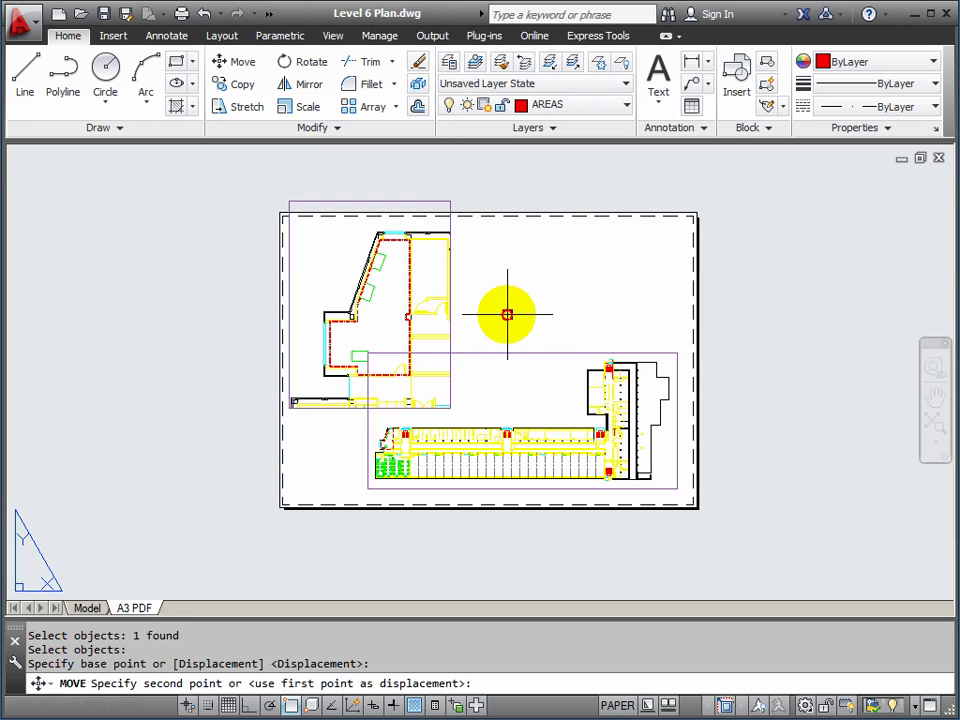
pyautogui.click(507, 316)
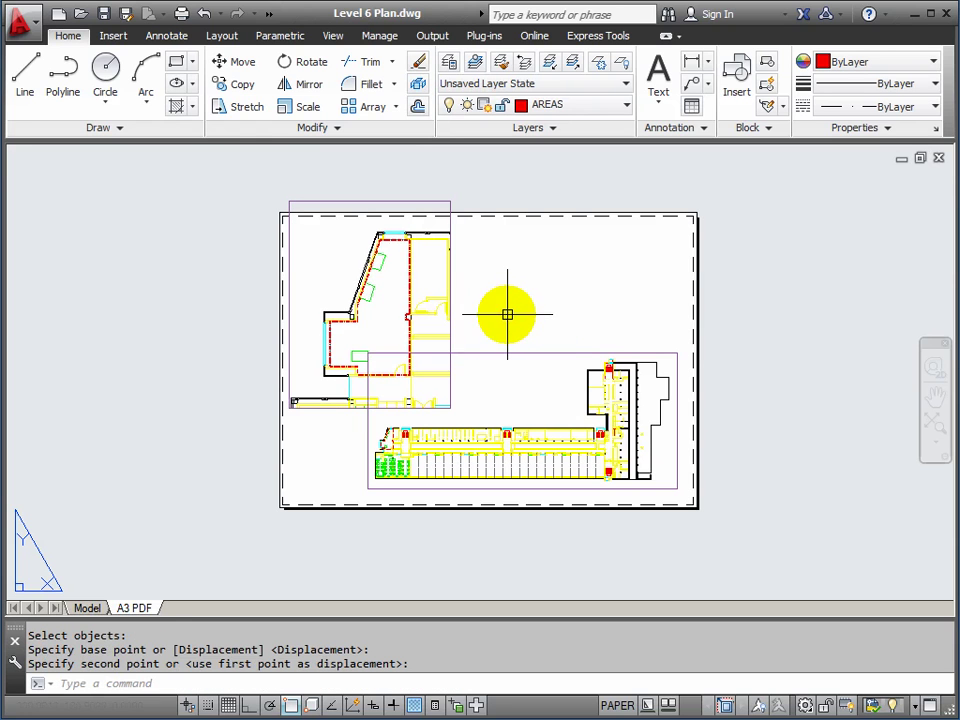
# Preview the A3 PDF layout's plot to check the placement of both plan views, and leave without plotting.
pyautogui.rightClick(143, 614)
pyautogui.press('Escape')
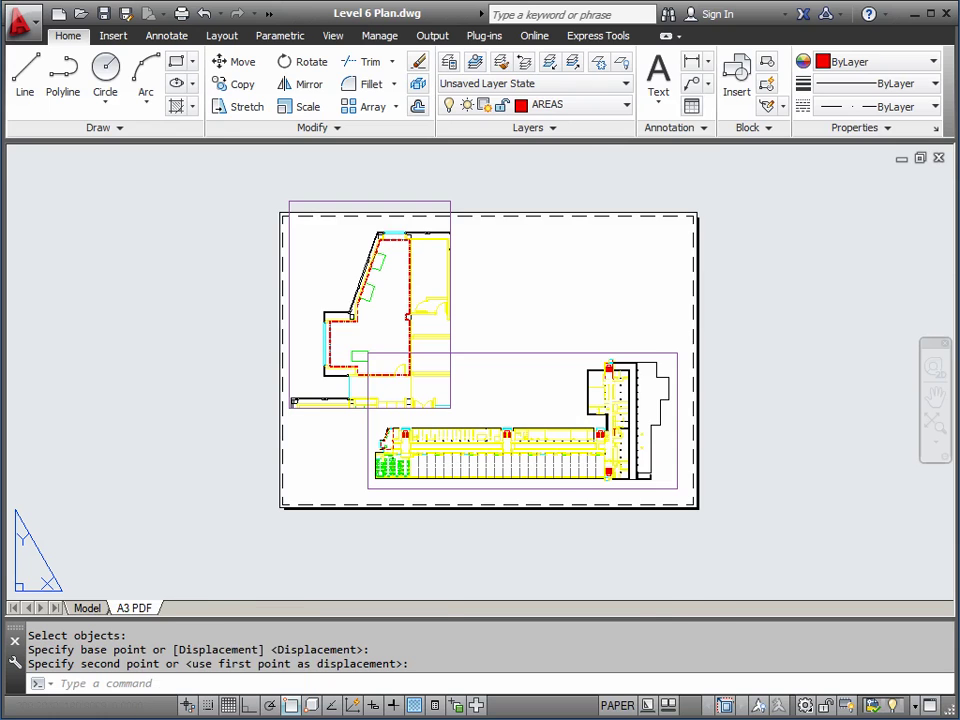
pyautogui.hotkey('ctrl', 'p')
pyautogui.click(284, 595)
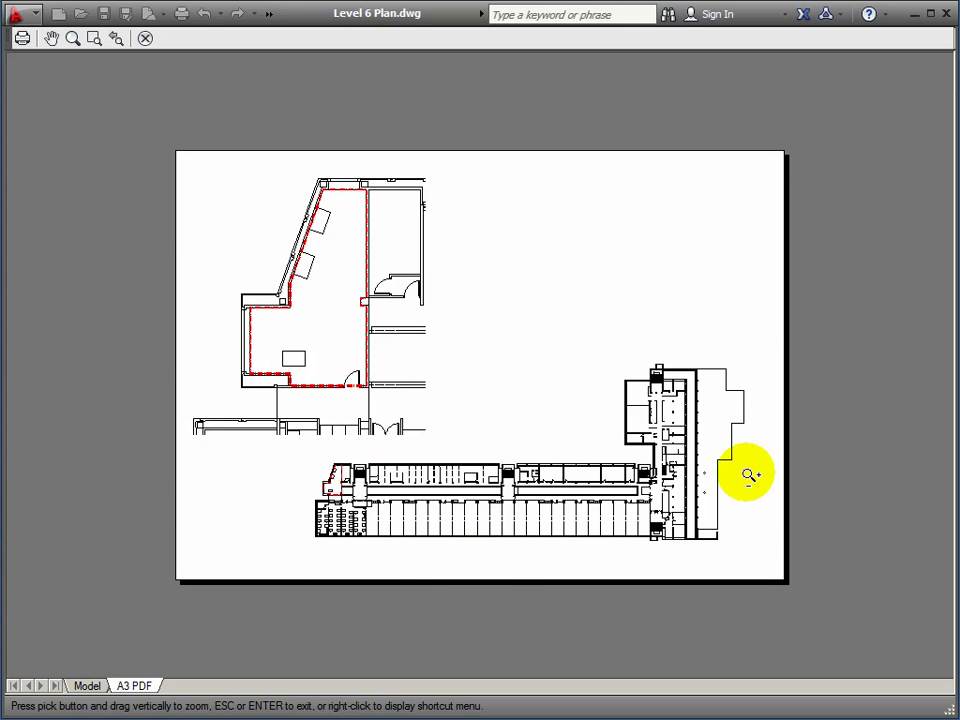
pyautogui.moveTo(750, 470); pyautogui.dragTo(745, 397)
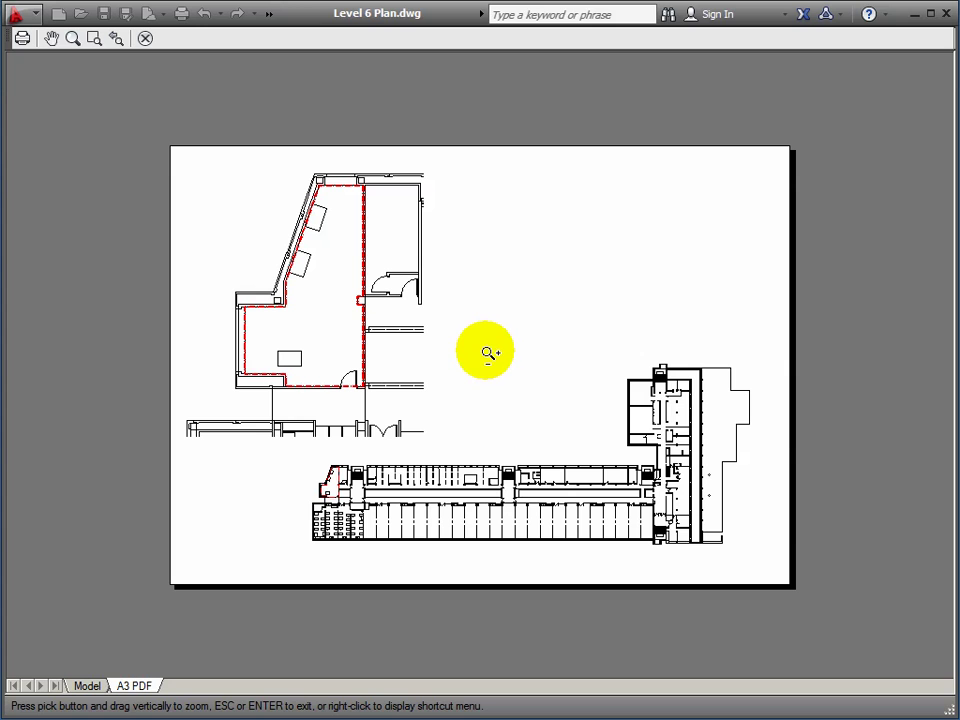
pyautogui.press('Escape')
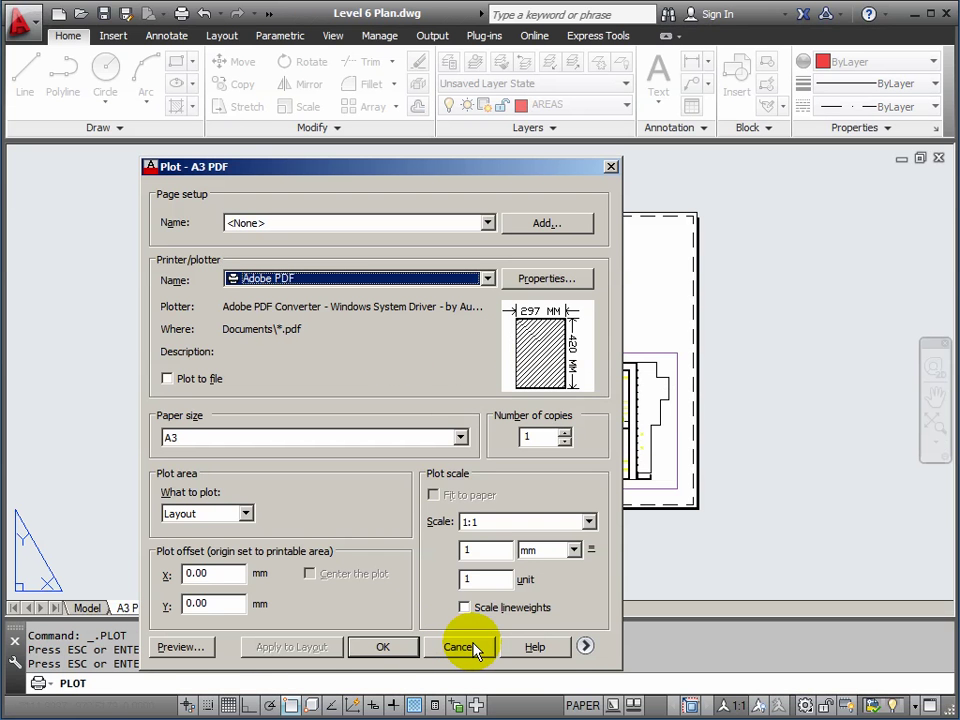
pyautogui.click(459, 647)
pyautogui.moveTo(263, 358); pyautogui.dragTo(270, 365, button='middle')
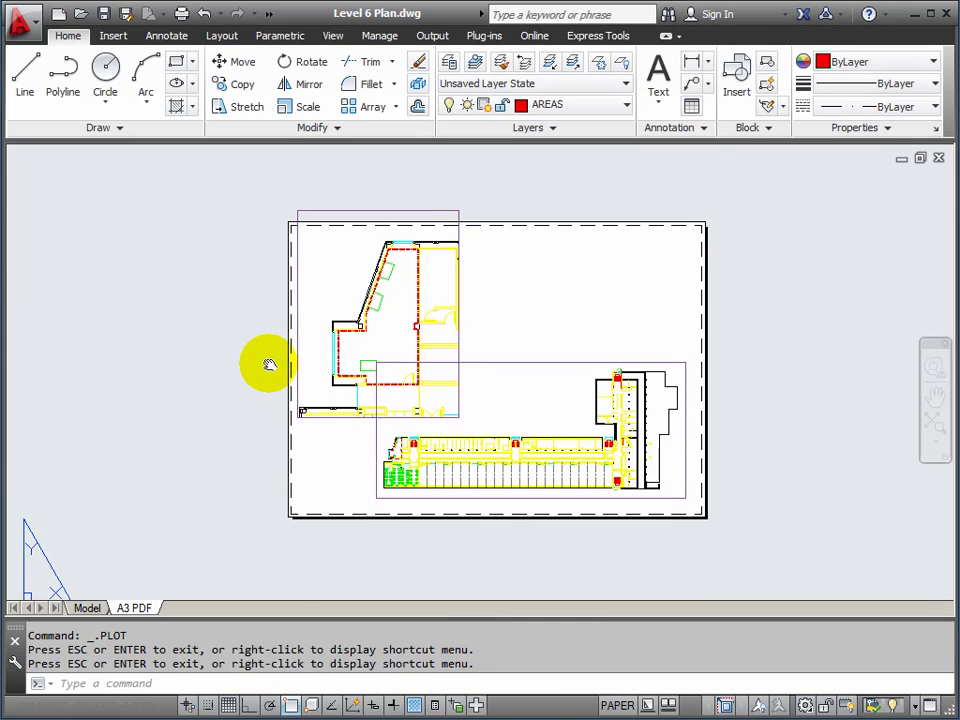
pyautogui.scroll(2, 270, 365)
pyautogui.scroll(-2, 336, 345)
pyautogui.moveTo(336, 345); pyautogui.dragTo(317, 356, button='middle')
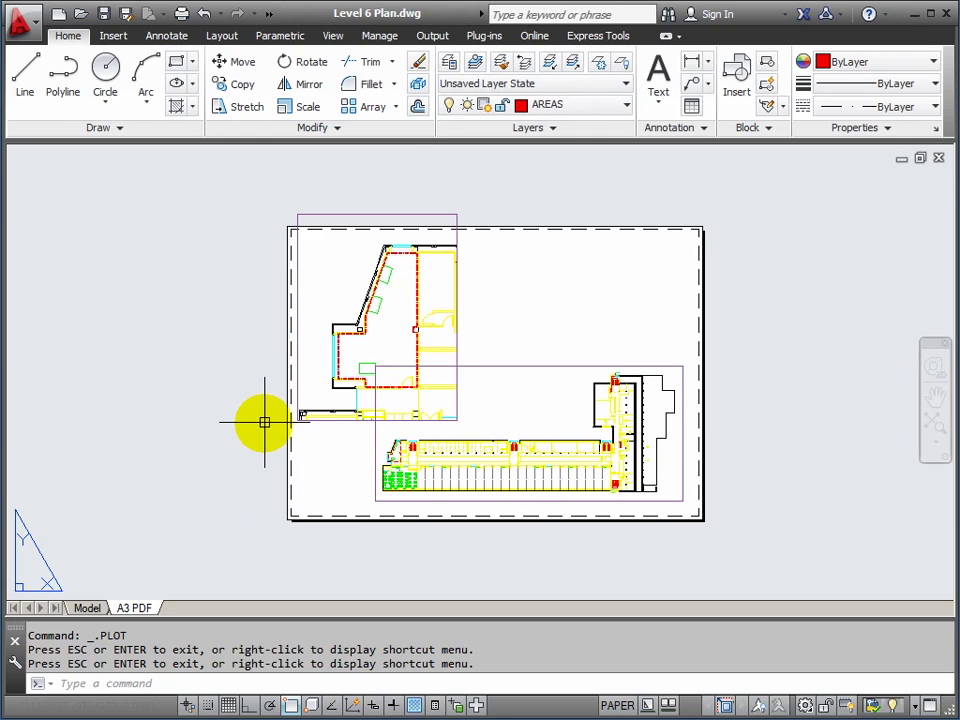